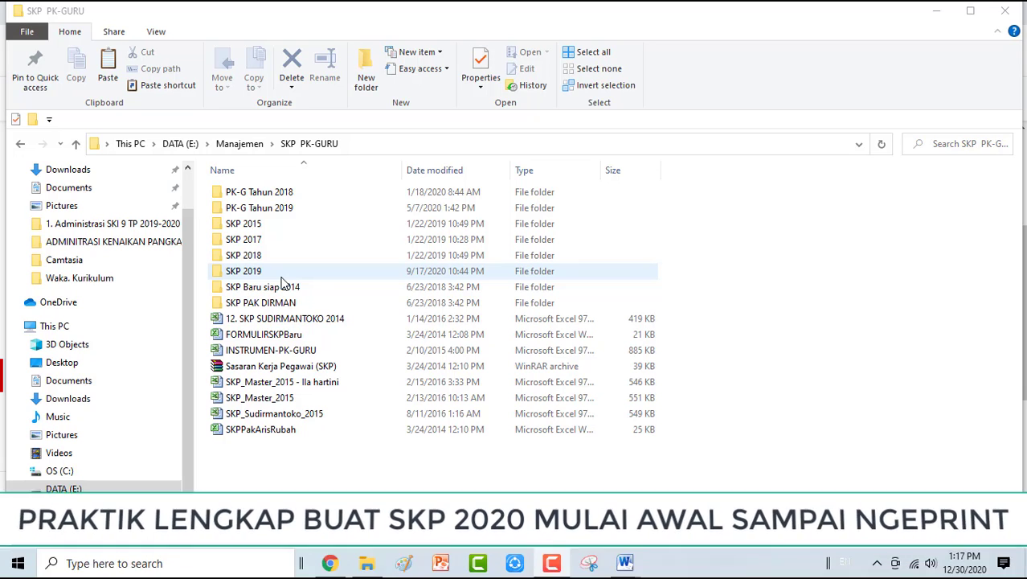
Duplicate the SKP 2019 folder inside the SKP PK-GURU folder
{"action": "left_click", "coordinate": [238, 273]}
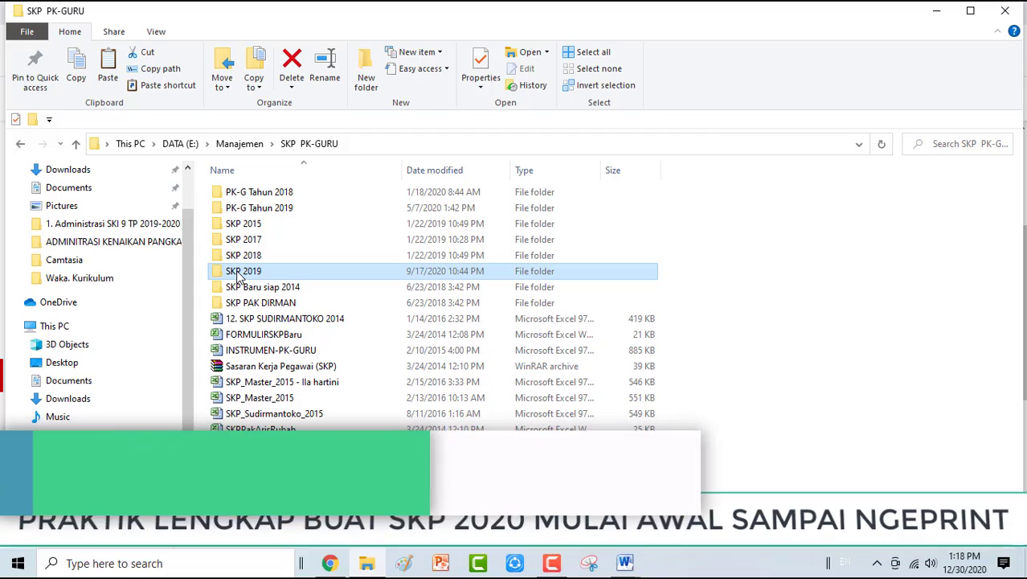
{"action": "right_click", "coordinate": [239, 278]}
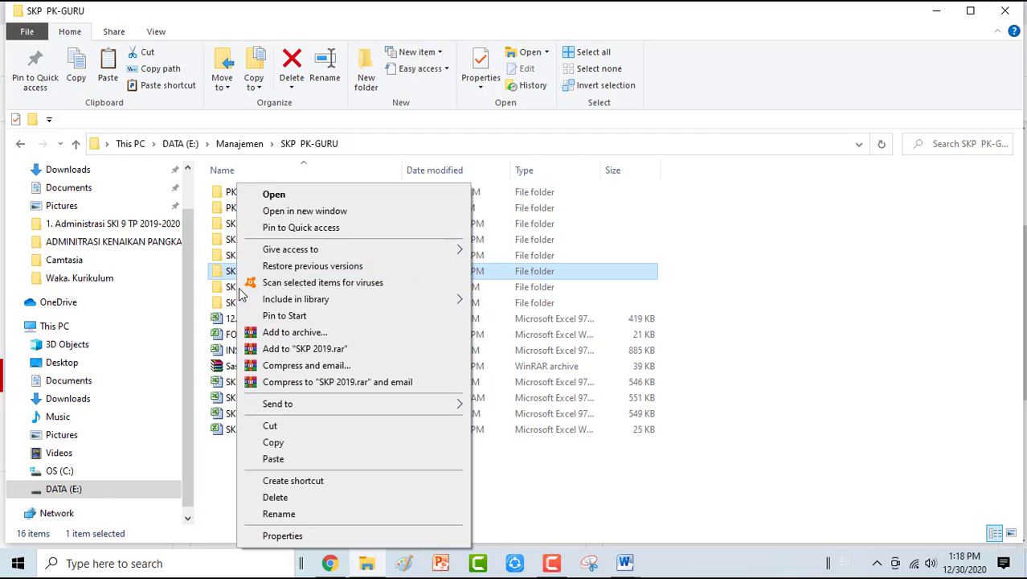
{"action": "left_click", "coordinate": [278, 442]}
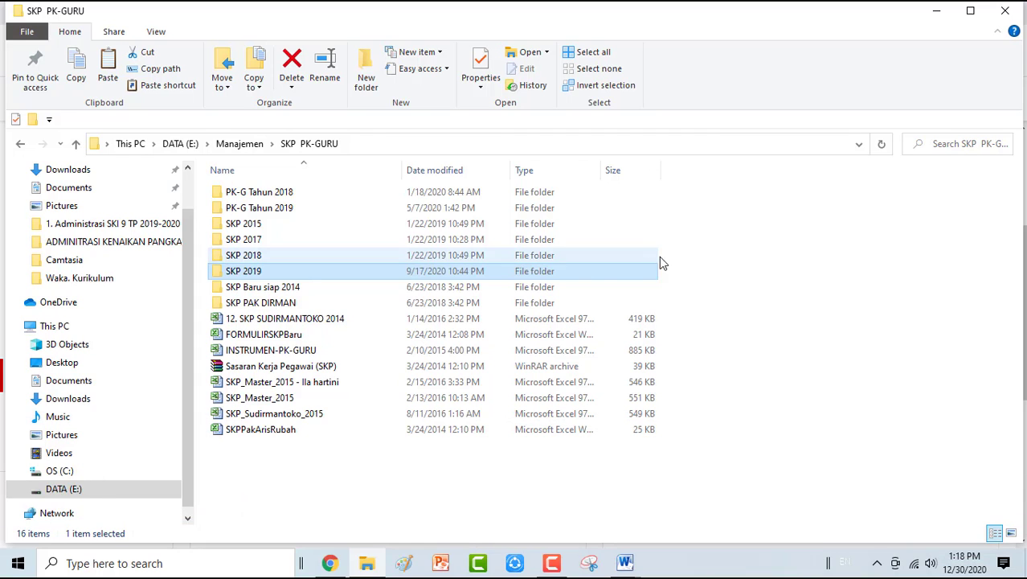
{"action": "left_click", "coordinate": [764, 268]}
{"action": "right_click", "coordinate": [761, 262]}
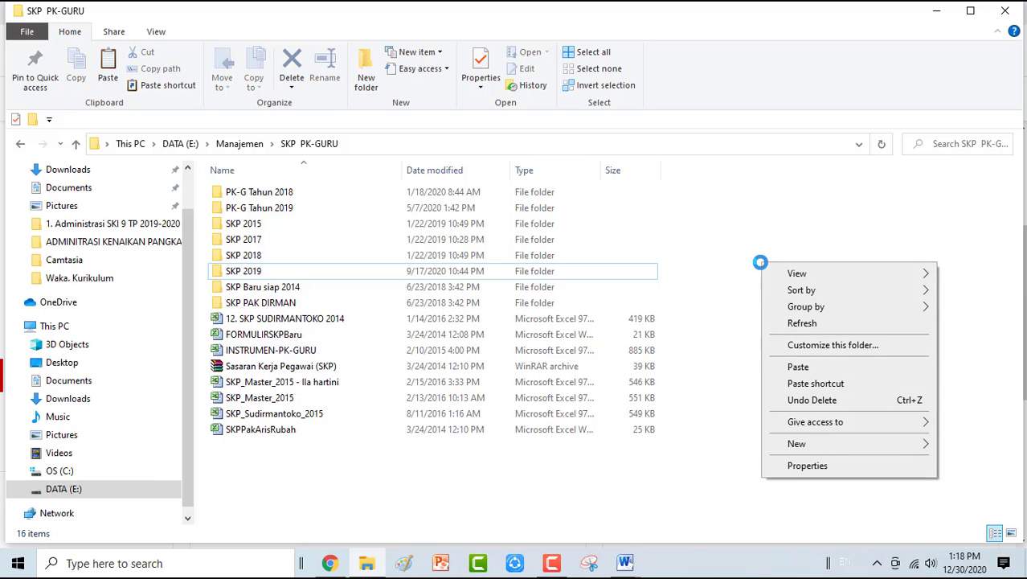
{"action": "left_click", "coordinate": [799, 364]}
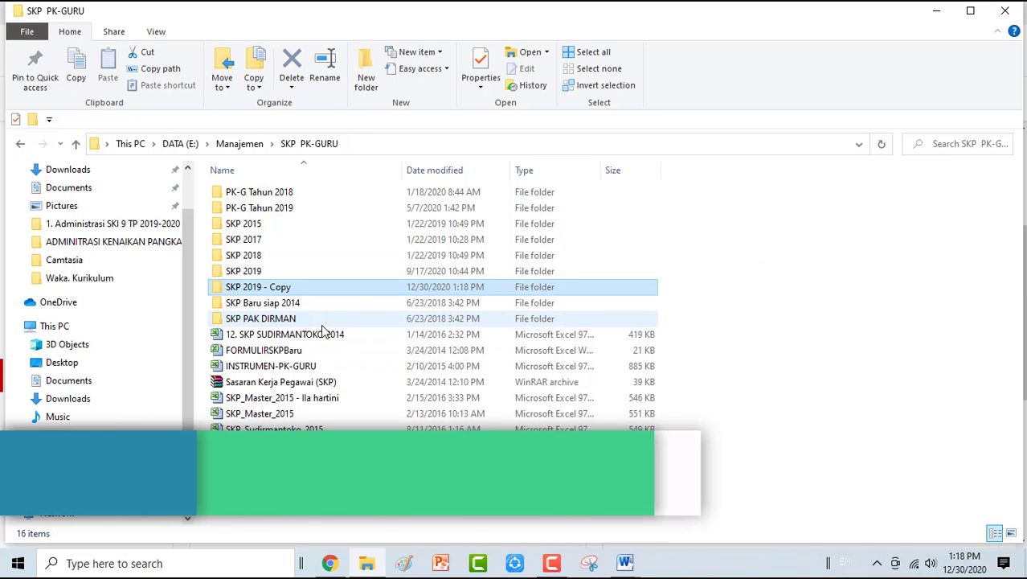
Rename the copied folder as SKP 2020 and open it
{"action": "left_click", "coordinate": [279, 287]}
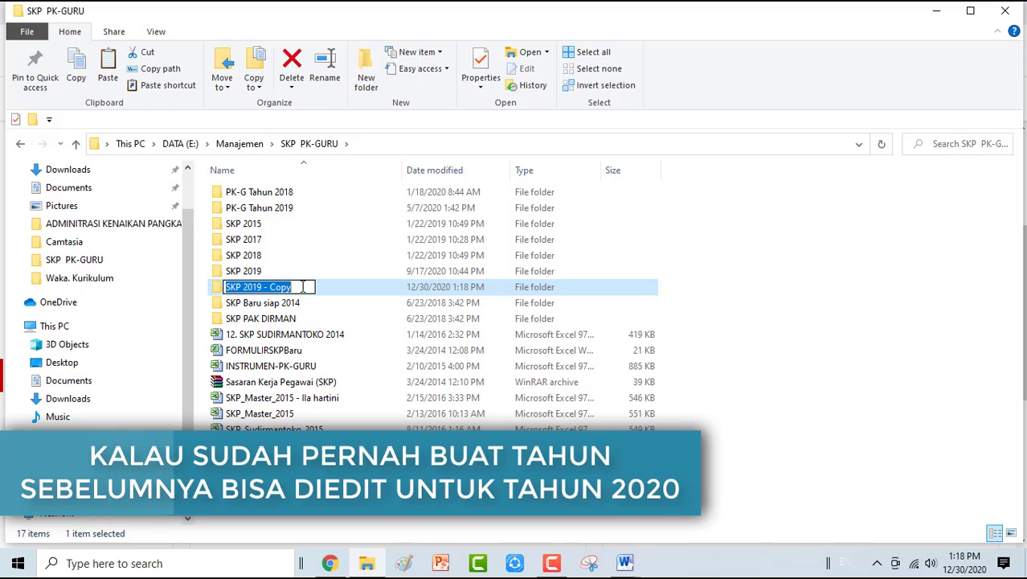
{"action": "left_click_drag", "start_coordinate": [293, 287], "coordinate": [254, 287]}
{"action": "type", "text": "2020"}
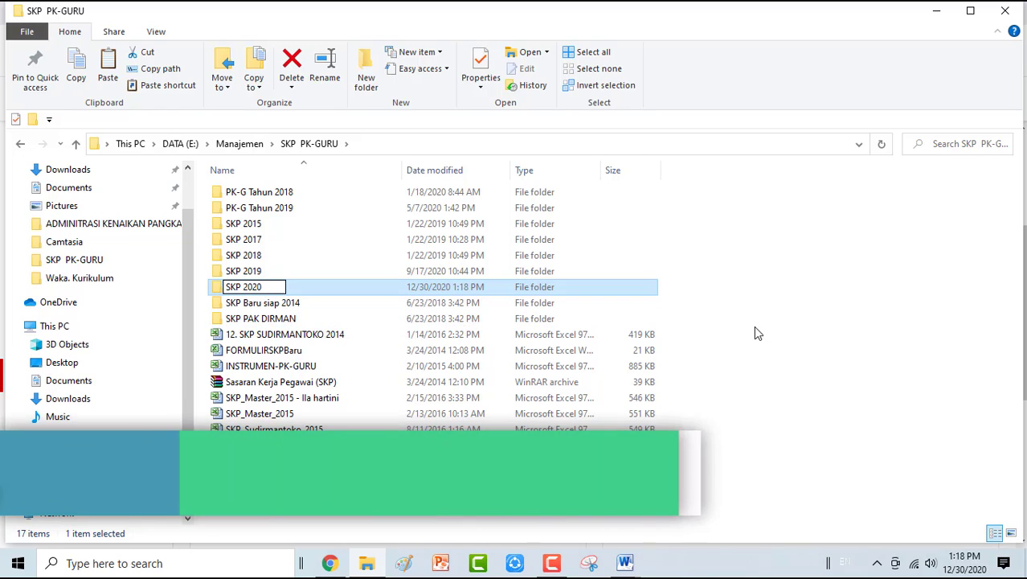
{"action": "left_click", "coordinate": [249, 294]}
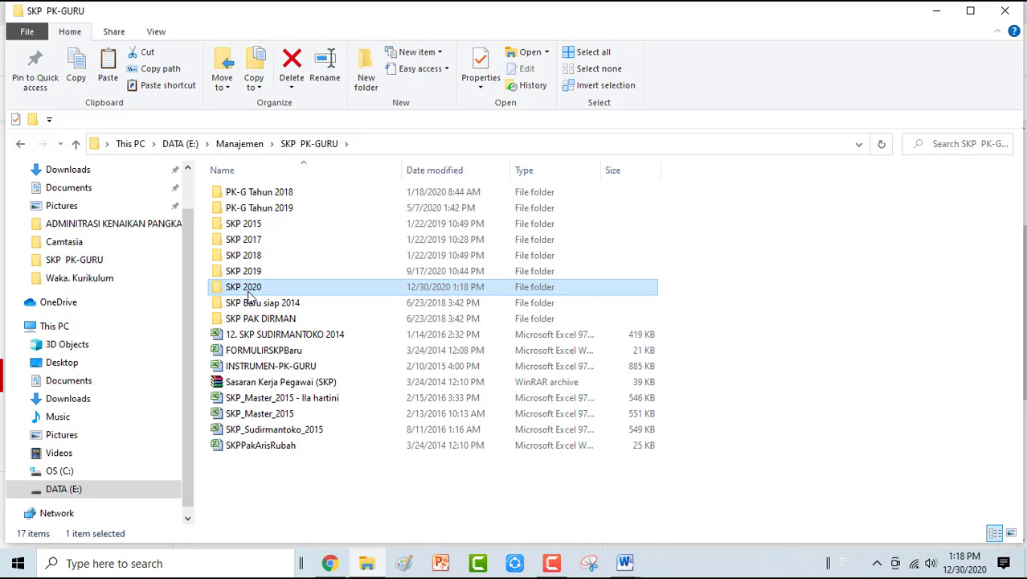
{"action": "double_click", "coordinate": [249, 294]}
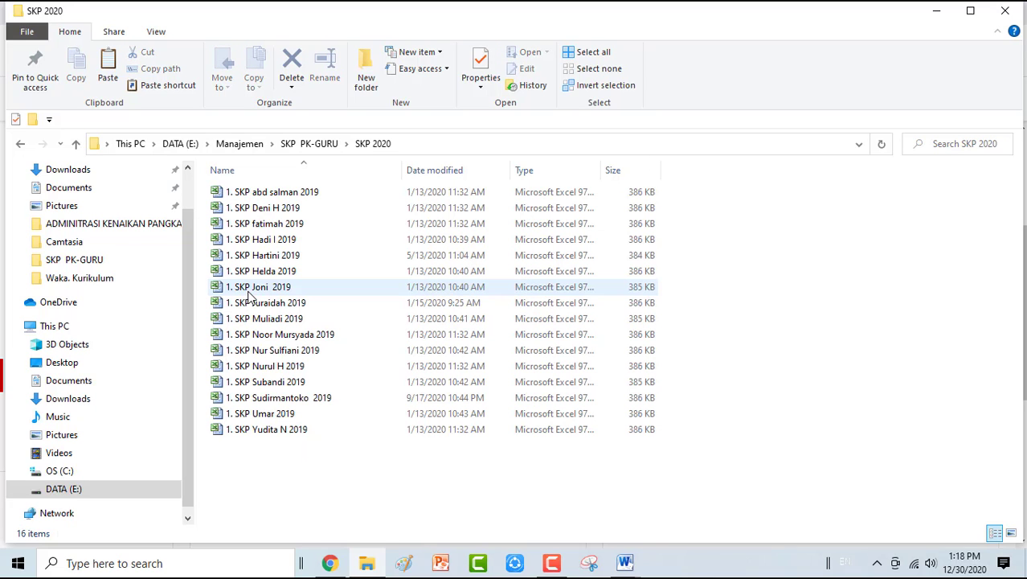
{"action": "left_click", "coordinate": [298, 400]}
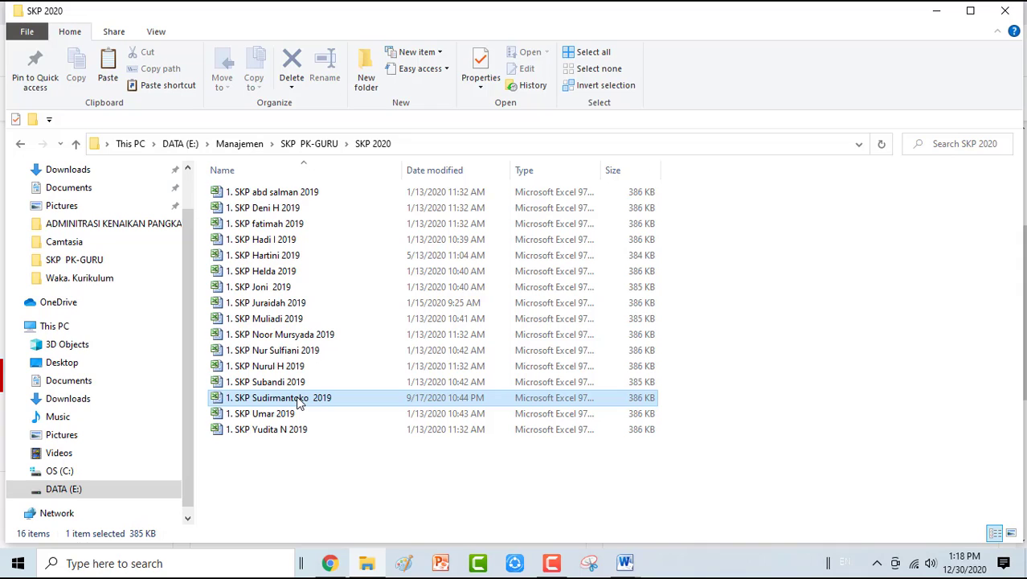
{"action": "left_click", "coordinate": [297, 400]}
{"action": "left_click", "coordinate": [329, 398]}
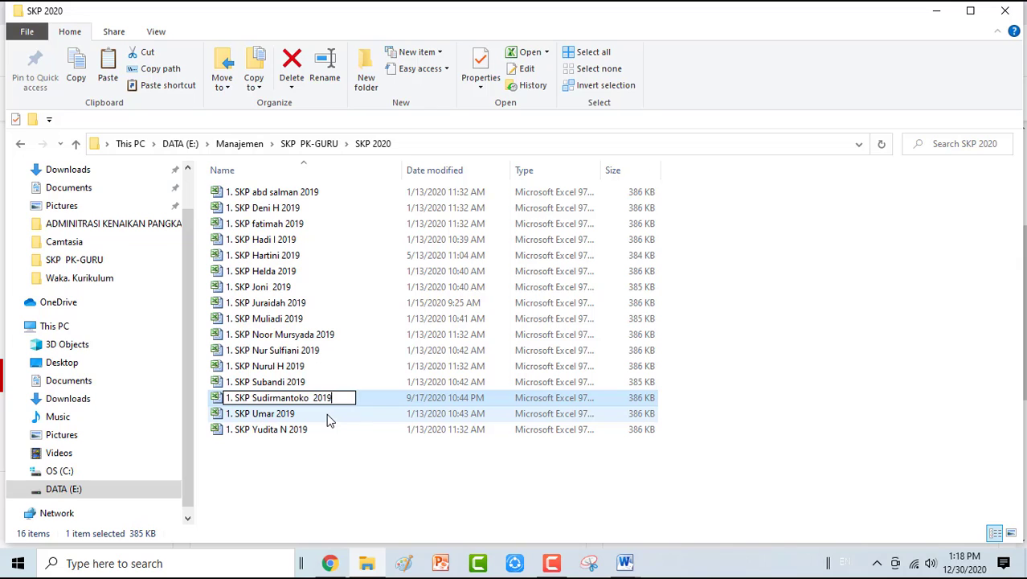
{"action": "key", "text": "BackSpace"}
{"action": "type", "text": "20"}
{"action": "key", "text": "Return"}
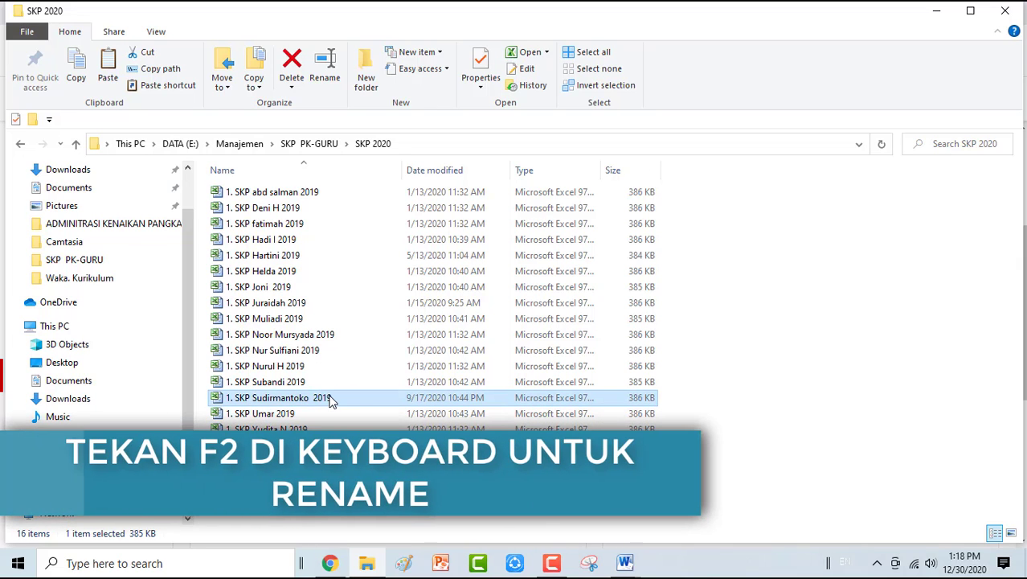
{"action": "right_click", "coordinate": [330, 401]}
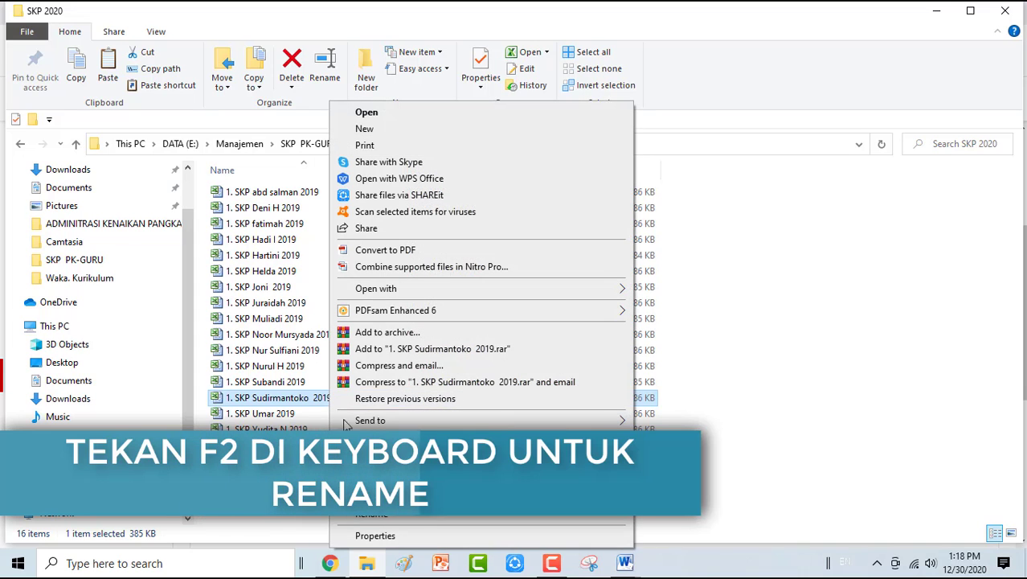
{"action": "left_click", "coordinate": [376, 516]}
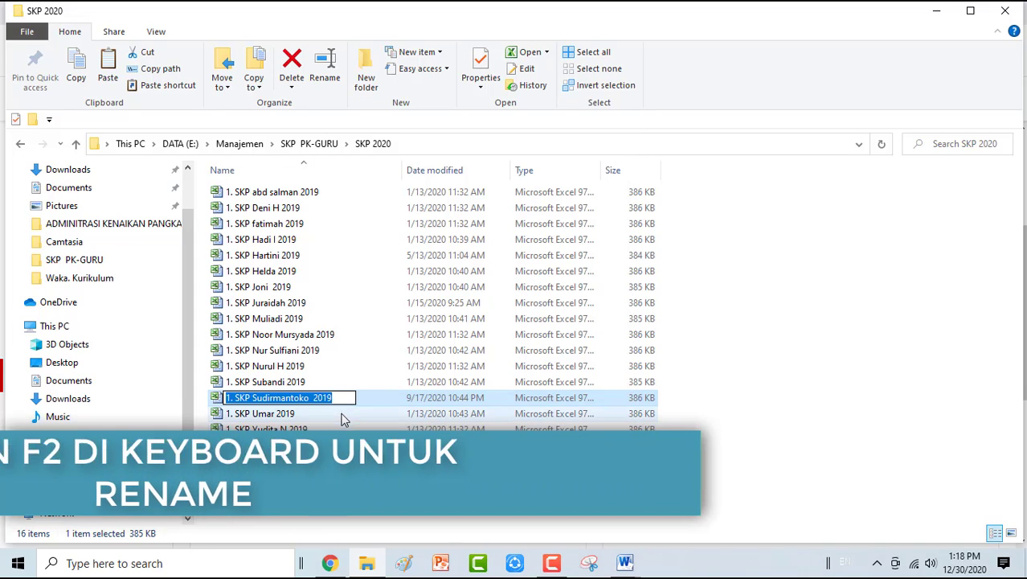
{"action": "key", "text": "End"}
{"action": "key", "text": "Return"}
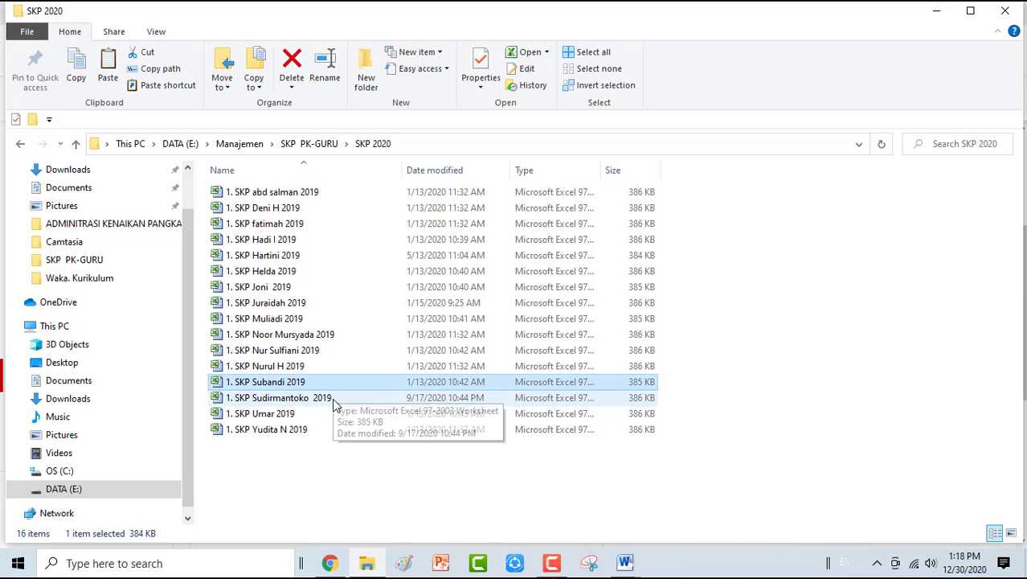
Change the year to 2020 in the name of the teacher's SKP workbook modified on 9/17/2020
{"action": "left_click", "coordinate": [336, 400]}
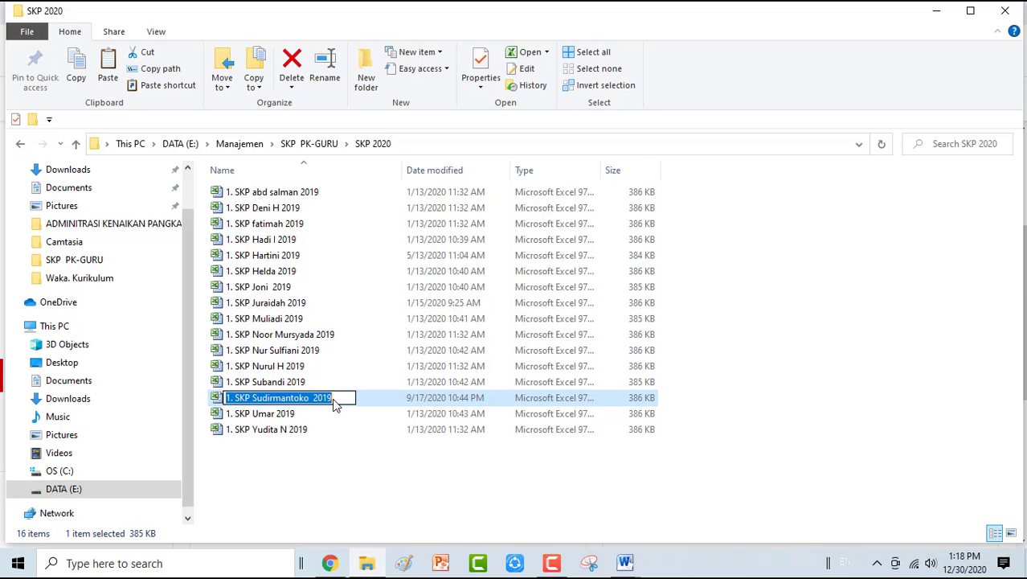
{"action": "key", "text": "End"}
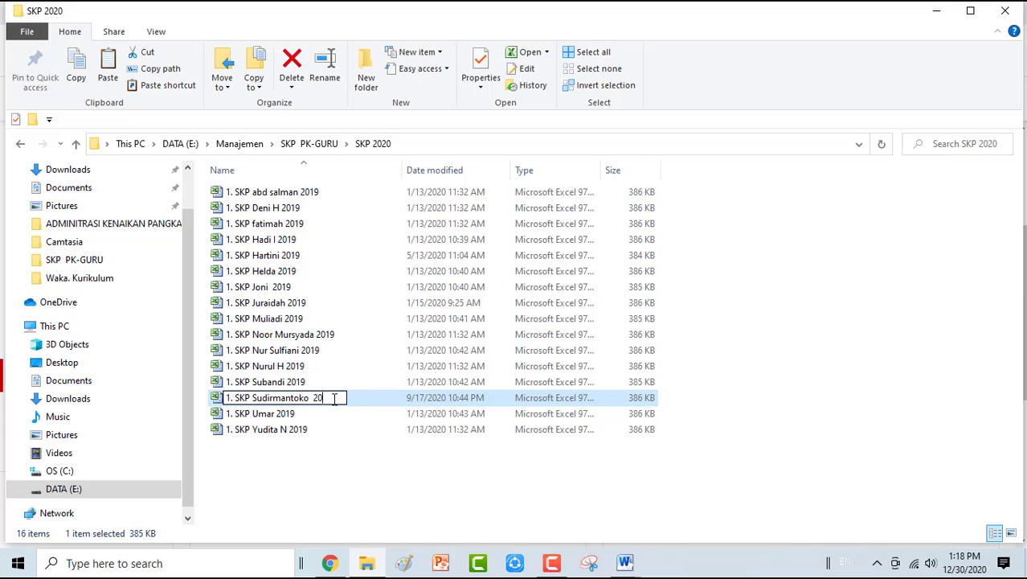
{"action": "left_click", "coordinate": [328, 481]}
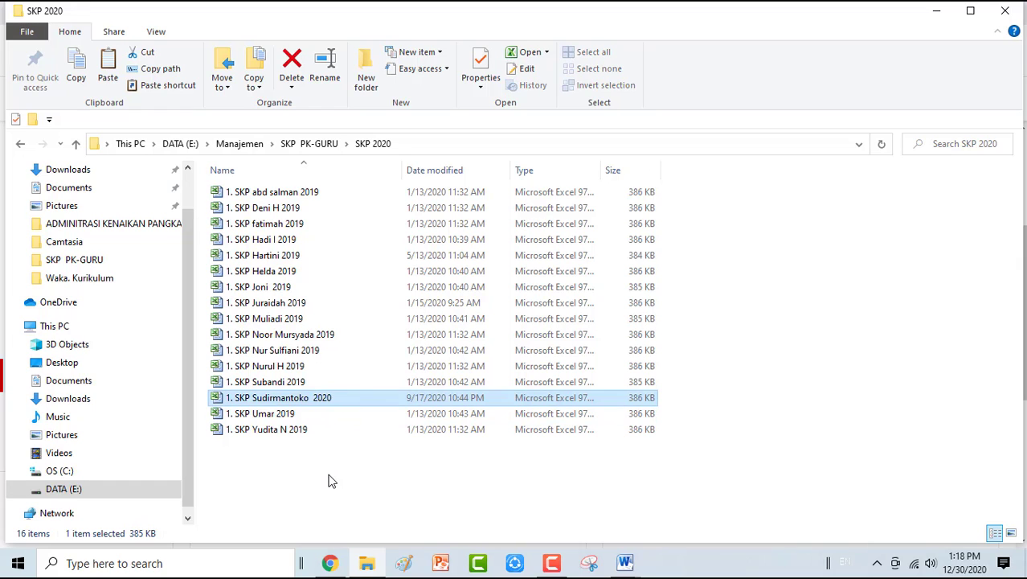
Open the renamed 2020 SKP workbook and dismiss the missing add-in, password remover and Office activation notices
{"action": "left_click", "coordinate": [317, 401]}
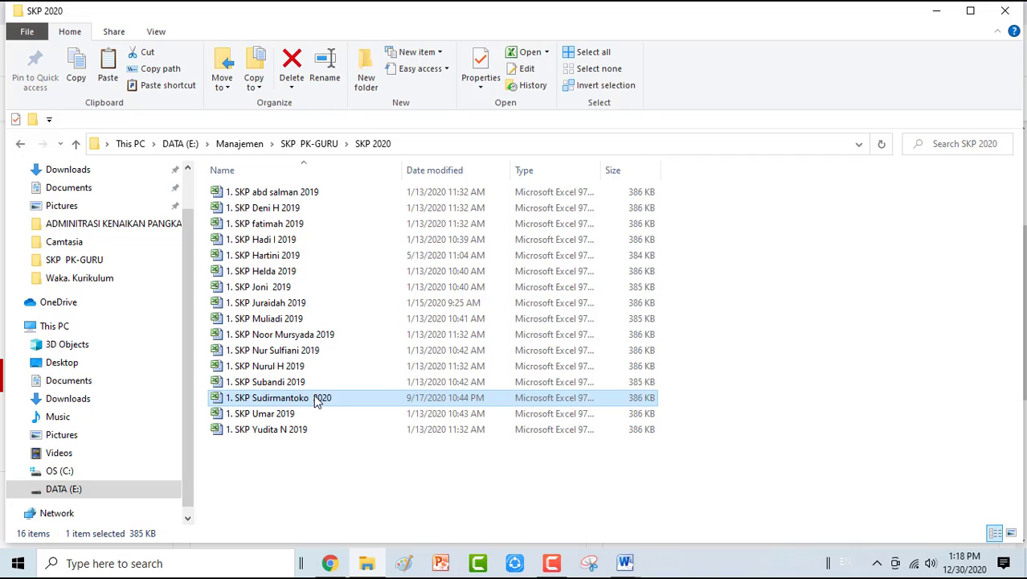
{"action": "double_click", "coordinate": [318, 400]}
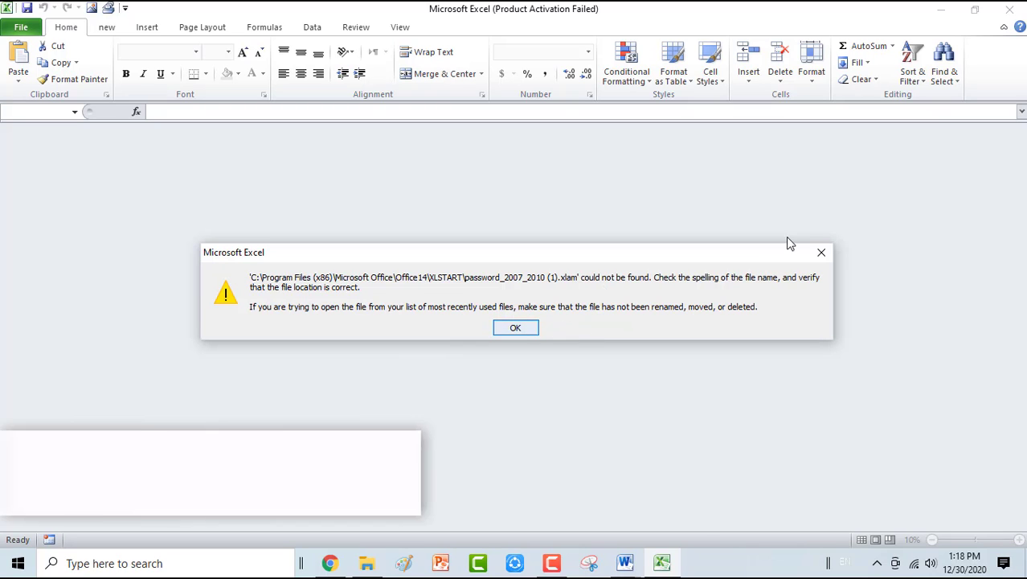
{"action": "left_click", "coordinate": [516, 328]}
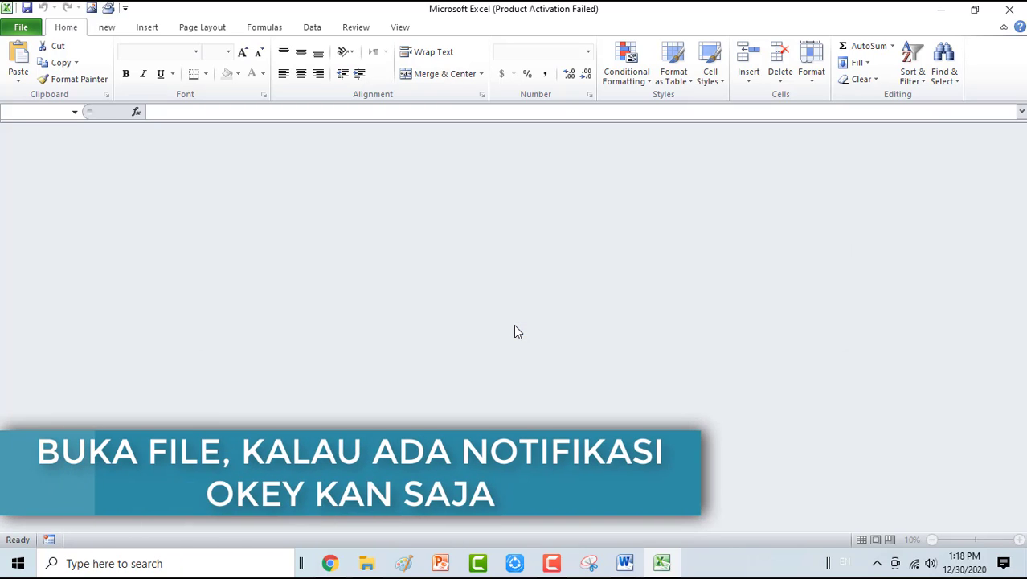
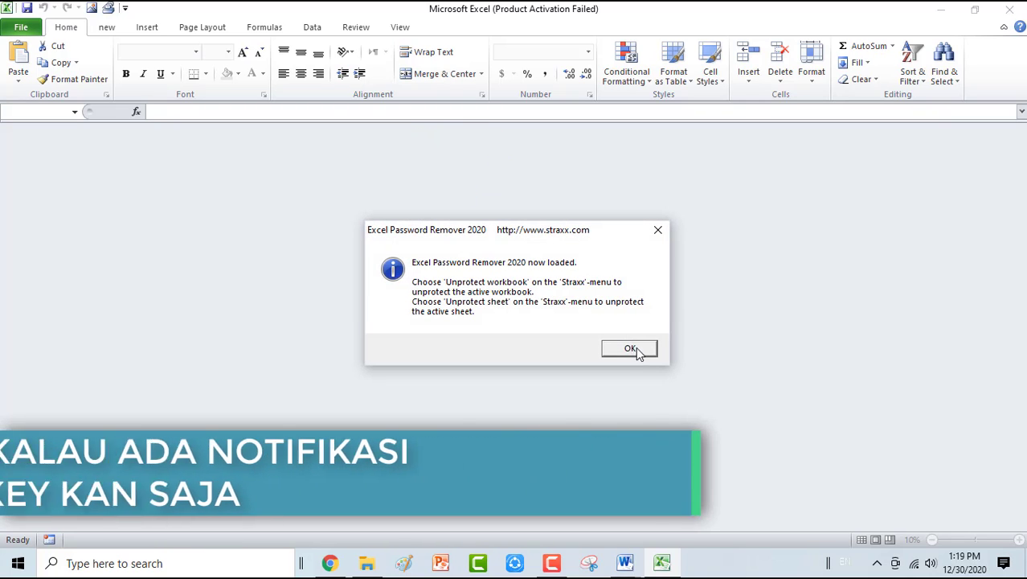
{"action": "left_click", "coordinate": [632, 350]}
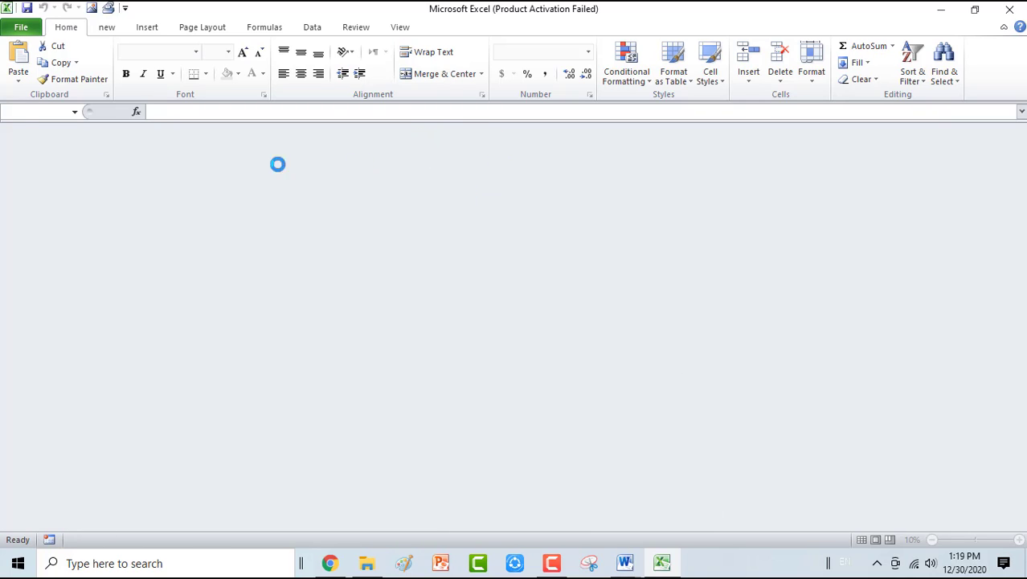
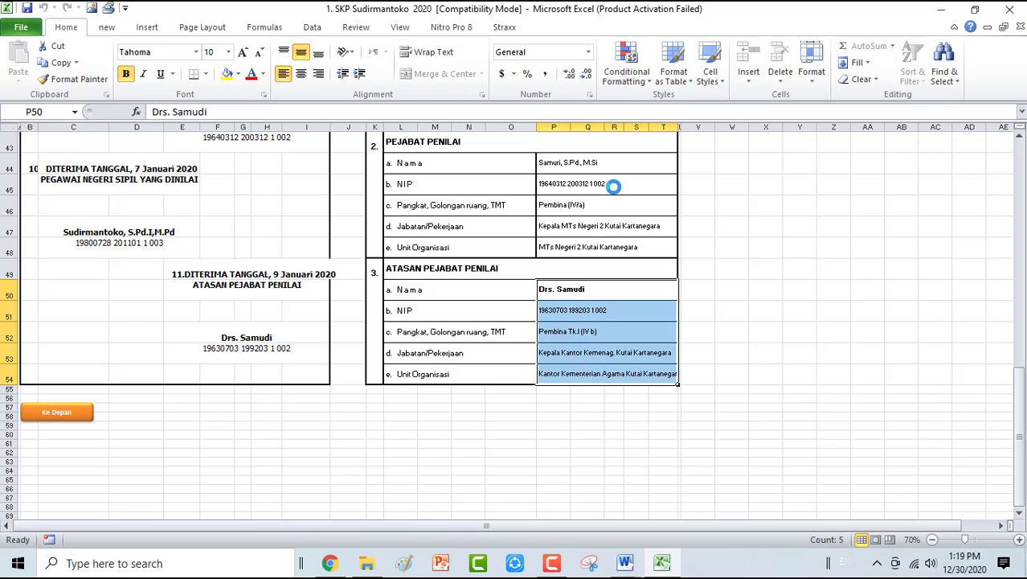
{"action": "left_click", "coordinate": [588, 287]}
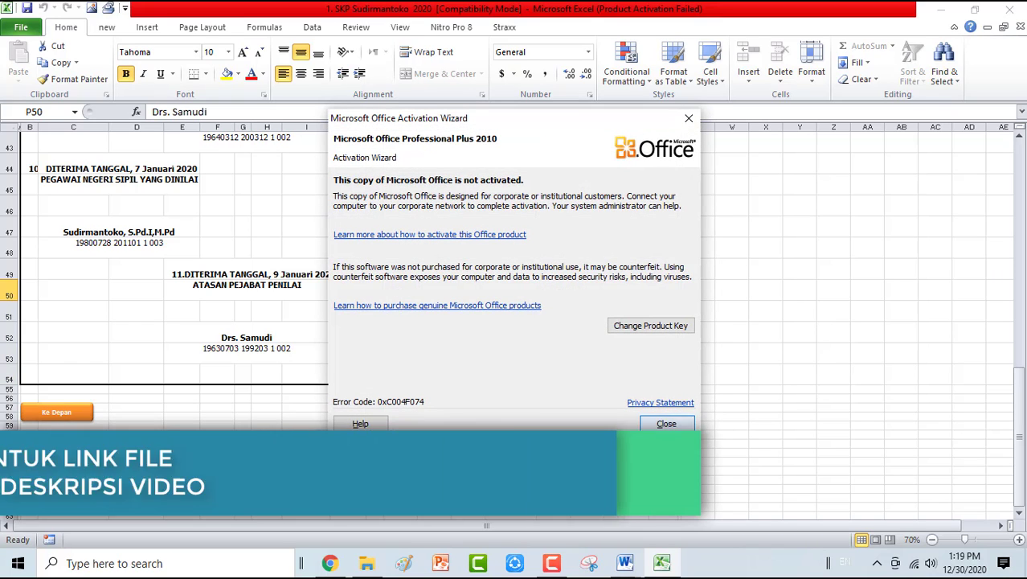
{"action": "left_click", "coordinate": [666, 424]}
Return from the assessment sheet to the workbook's front page with the teacher settings
{"action": "scroll", "coordinate": [724, 339], "scroll_direction": "up", "scroll_amount": 1}
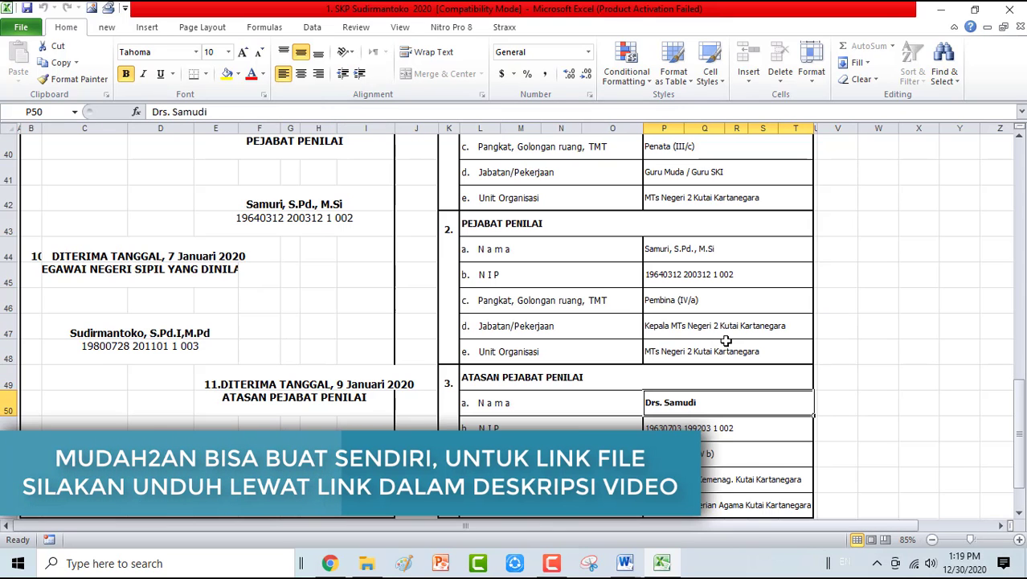
{"action": "left_click", "coordinate": [976, 539]}
{"action": "scroll", "coordinate": [668, 350], "scroll_direction": "up", "scroll_amount": 13}
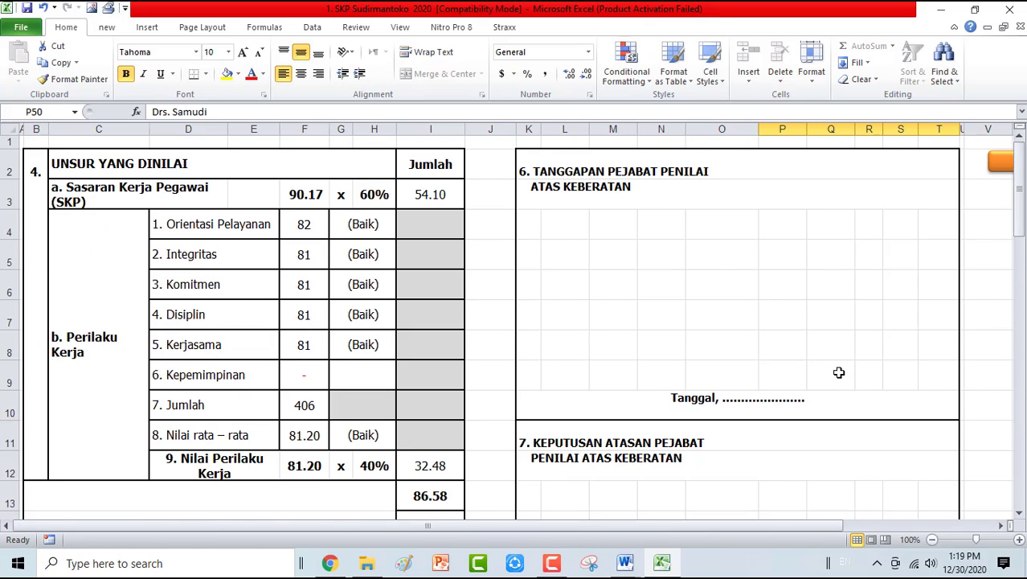
{"action": "scroll", "coordinate": [838, 372], "scroll_direction": "down", "scroll_amount": 1}
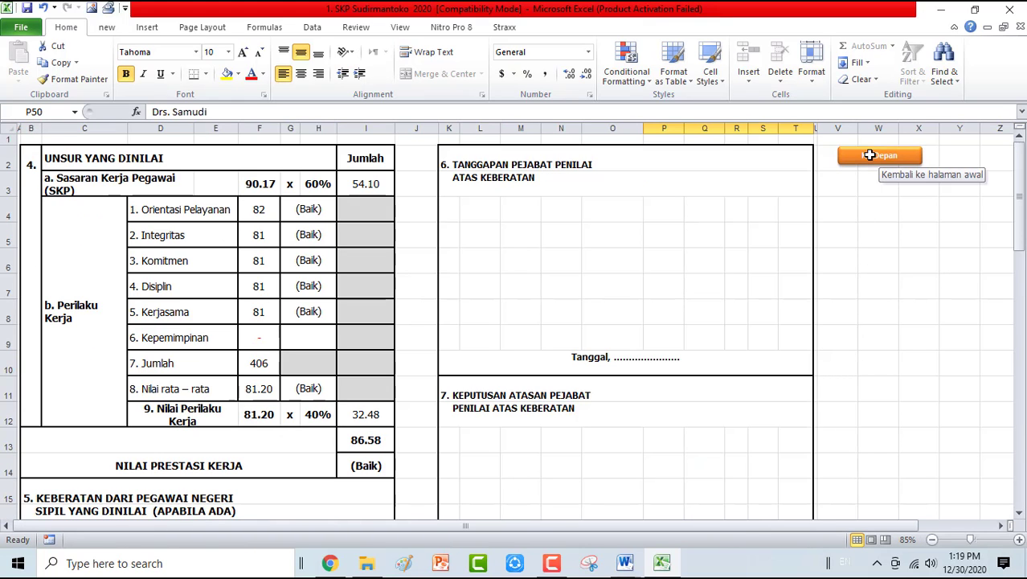
{"action": "left_click", "coordinate": [870, 155]}
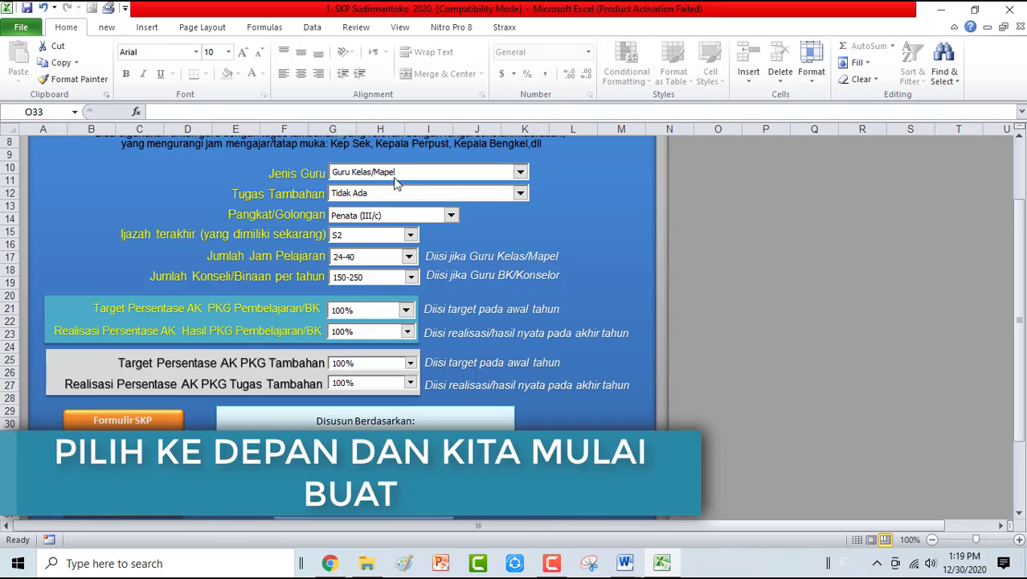
Review the available options for Jenis Guru, Tugas Tambahan, Pangkat/Golongan and Ijazah terakhir without changing the selections
{"action": "left_click", "coordinate": [521, 172]}
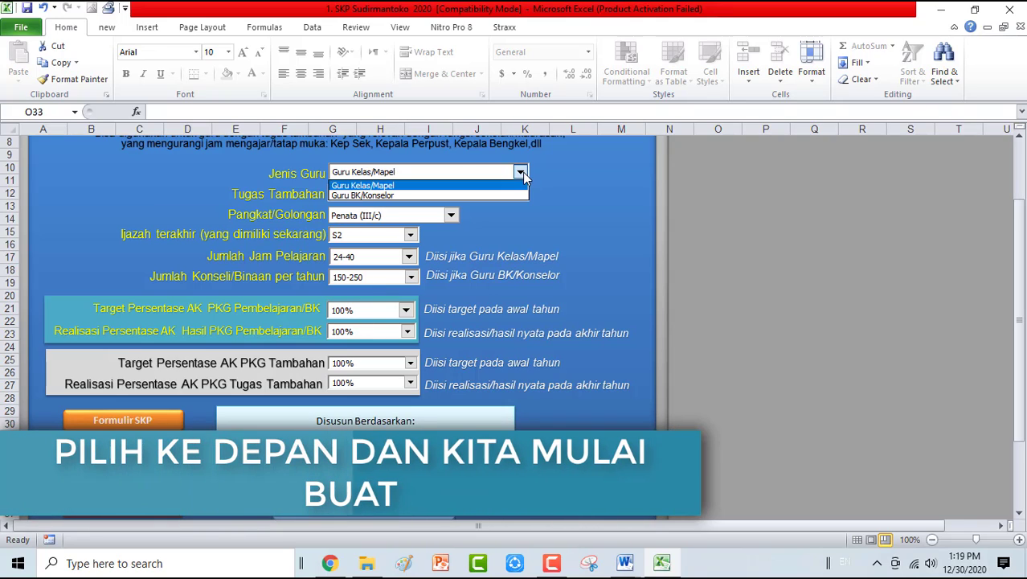
{"action": "left_click", "coordinate": [523, 172]}
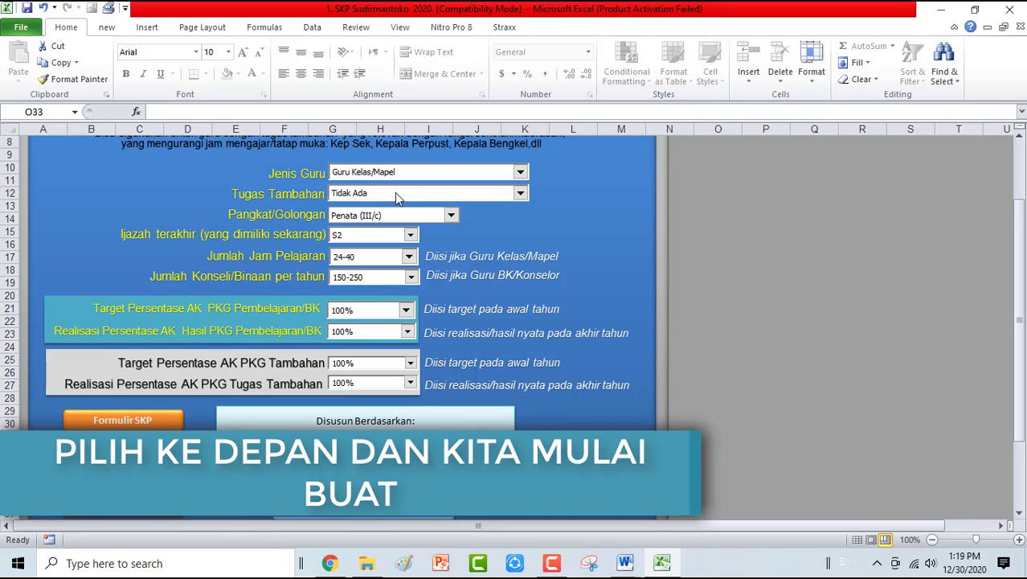
{"action": "left_click", "coordinate": [521, 194]}
{"action": "left_click", "coordinate": [522, 195]}
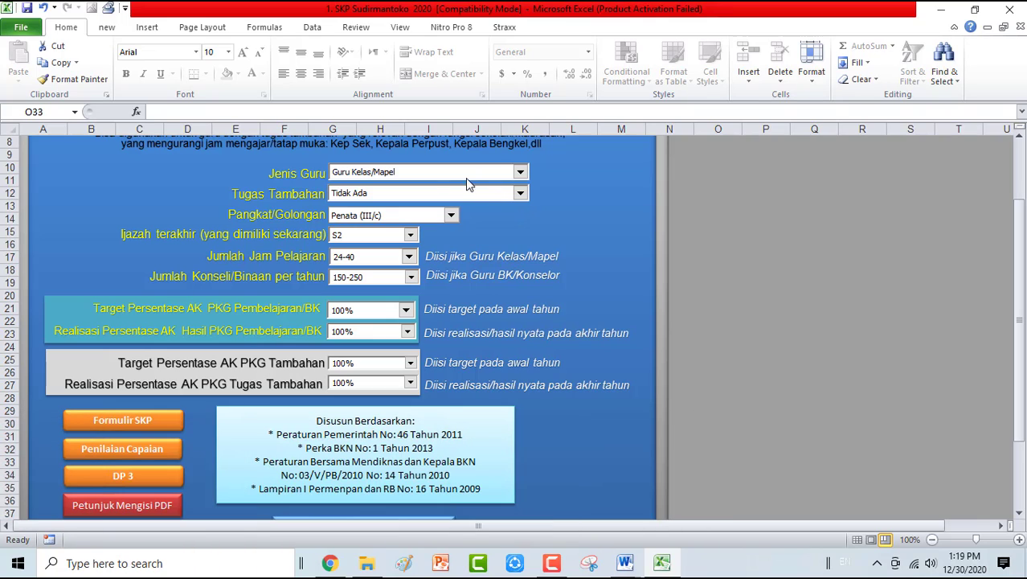
{"action": "left_click", "coordinate": [452, 217]}
{"action": "left_click", "coordinate": [452, 217]}
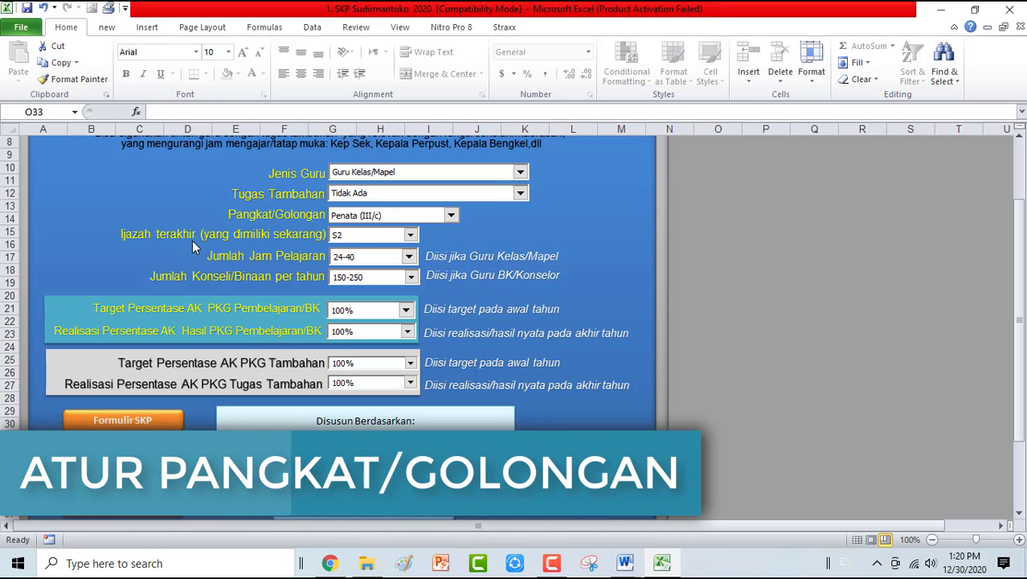
{"action": "left_click", "coordinate": [410, 235]}
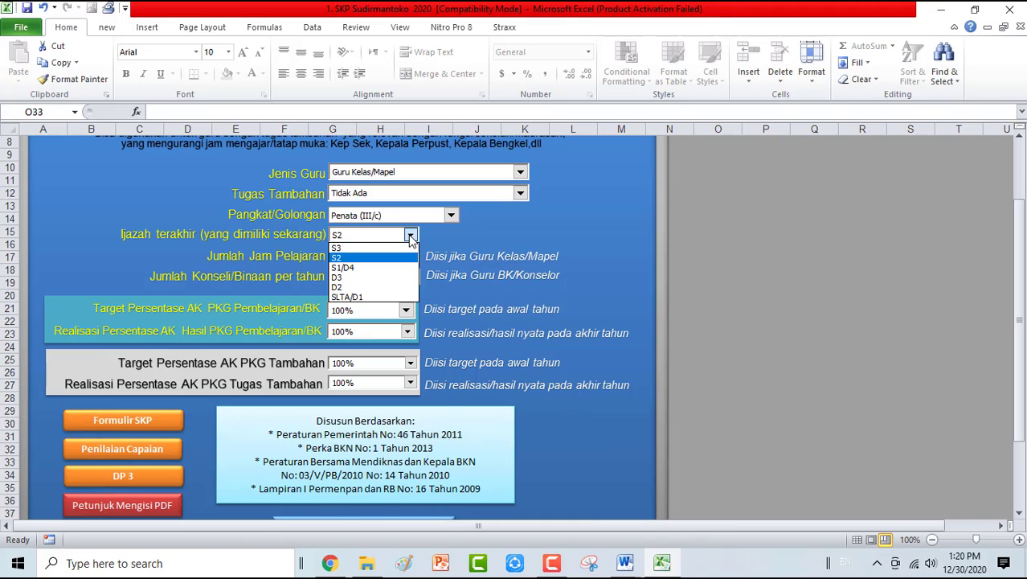
{"action": "left_click", "coordinate": [410, 236]}
{"action": "left_click", "coordinate": [410, 236]}
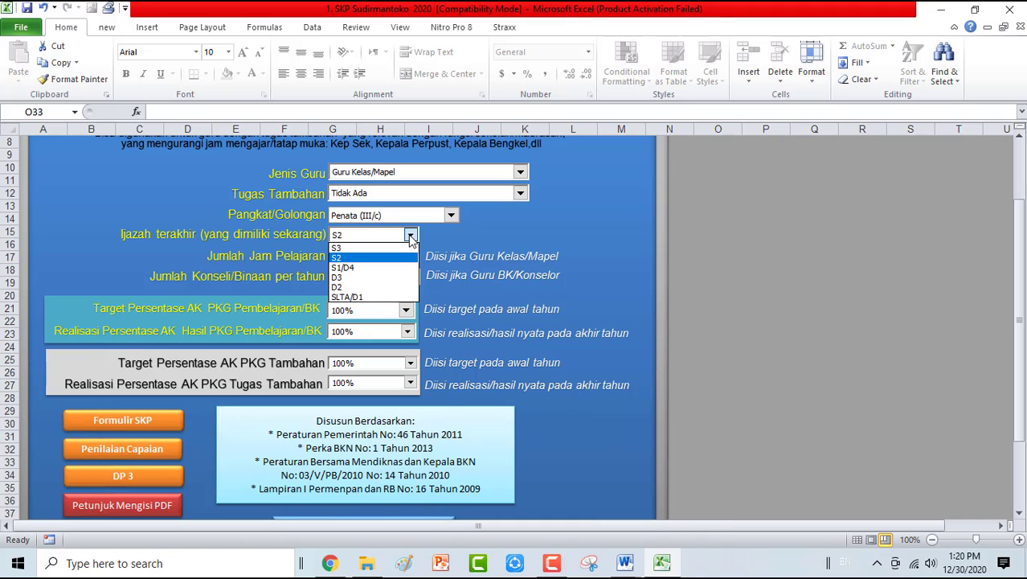
{"action": "left_click", "coordinate": [410, 235]}
{"action": "left_click", "coordinate": [452, 217]}
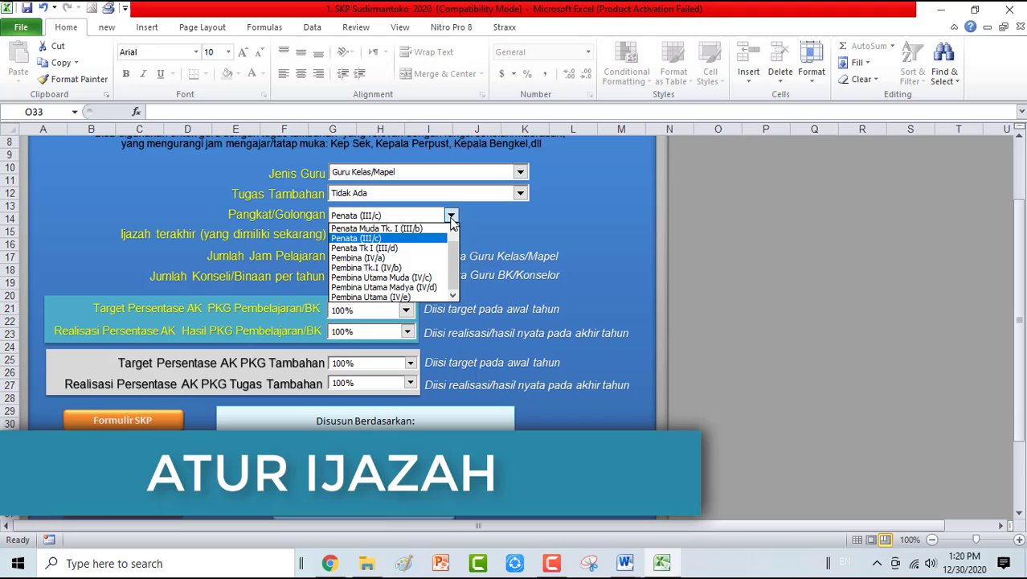
{"action": "left_click", "coordinate": [452, 217]}
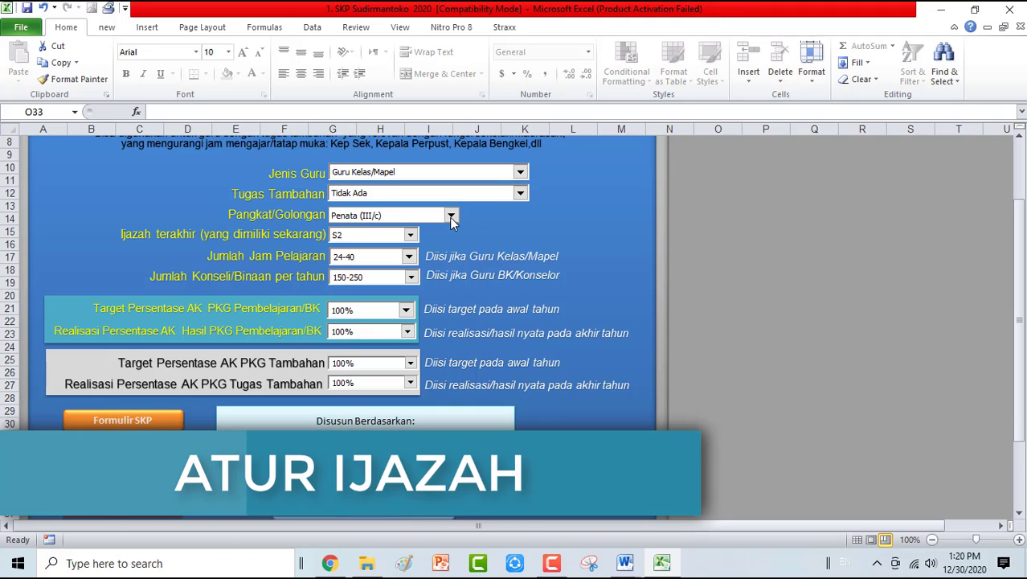
Check the choices for Jumlah Jam Pelajaran, Jumlah Konseli and the PKG Pembelajaran/BK target and realisation percentages, keeping both percentages at 100%
{"action": "left_click", "coordinate": [409, 257]}
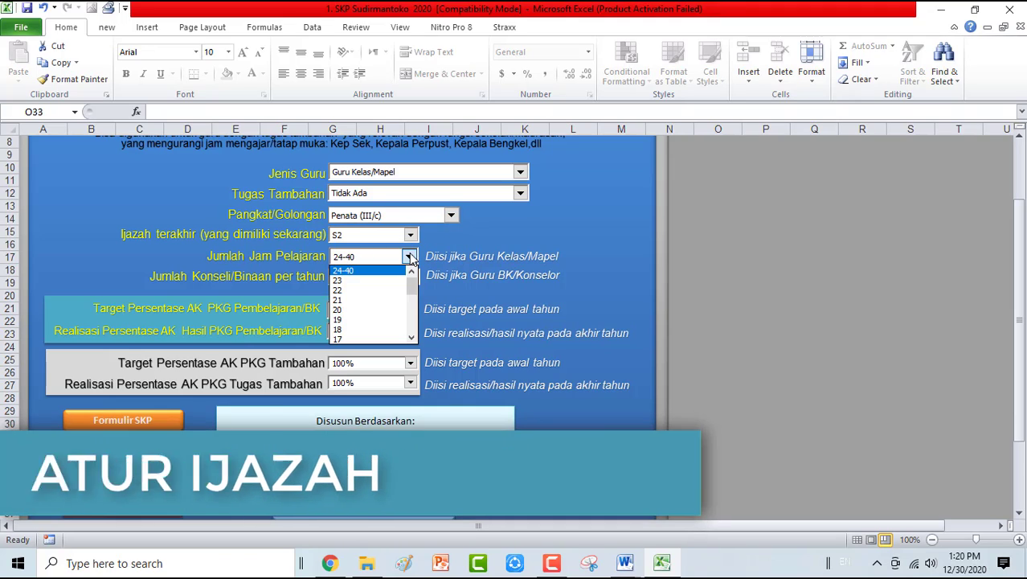
{"action": "left_click", "coordinate": [409, 257]}
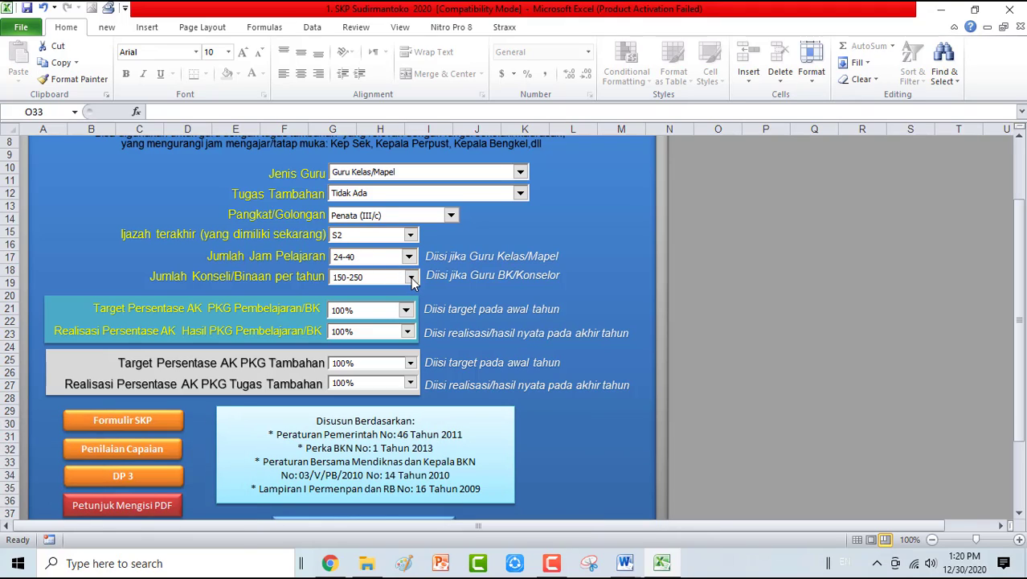
{"action": "left_click", "coordinate": [411, 277]}
{"action": "left_click", "coordinate": [410, 277]}
{"action": "left_click", "coordinate": [406, 311]}
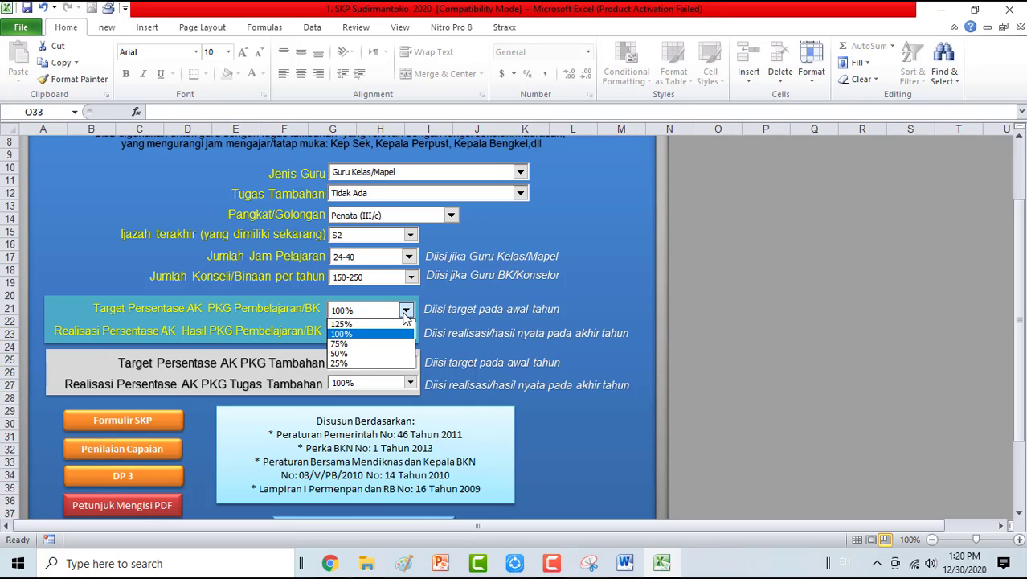
{"action": "left_click", "coordinate": [403, 335]}
{"action": "left_click", "coordinate": [408, 332]}
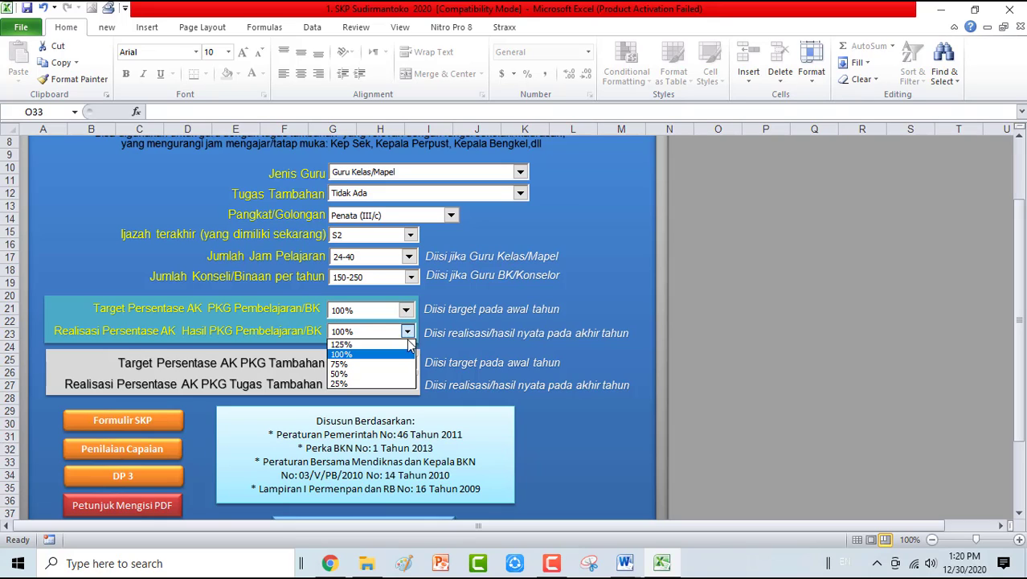
{"action": "left_click", "coordinate": [378, 344]}
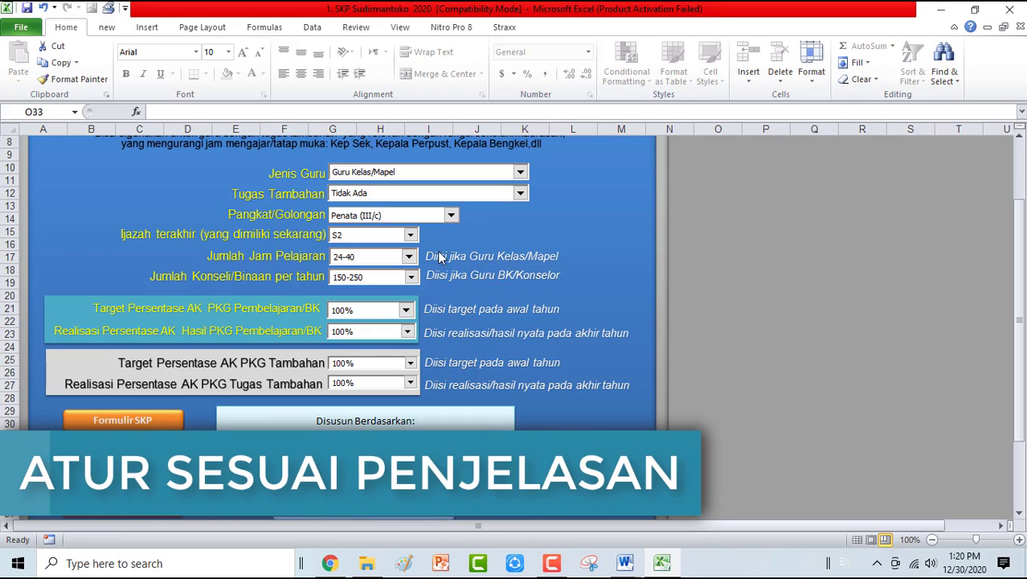
Open the Formulir SKP sheet and check the assessing official's name entry in the Pejabat Penilai section
{"action": "left_click", "coordinate": [122, 421]}
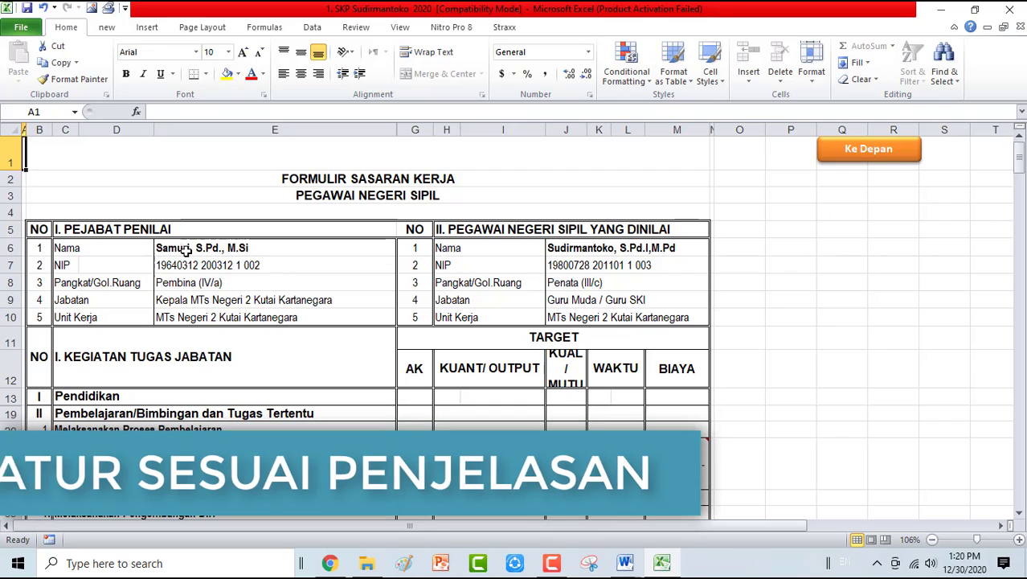
{"action": "left_click", "coordinate": [179, 250]}
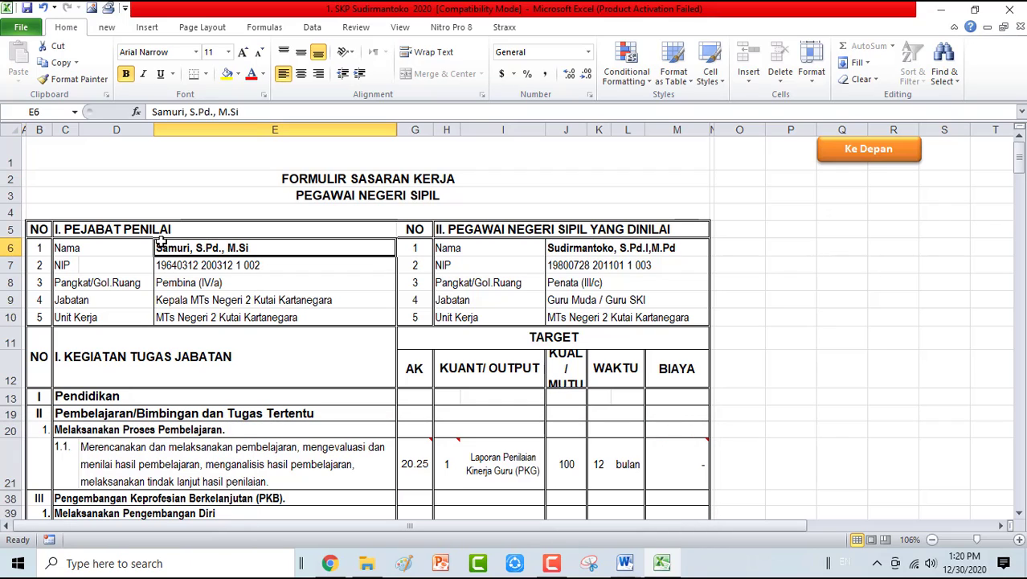
{"action": "scroll", "coordinate": [165, 241], "scroll_direction": "down", "scroll_amount": 1}
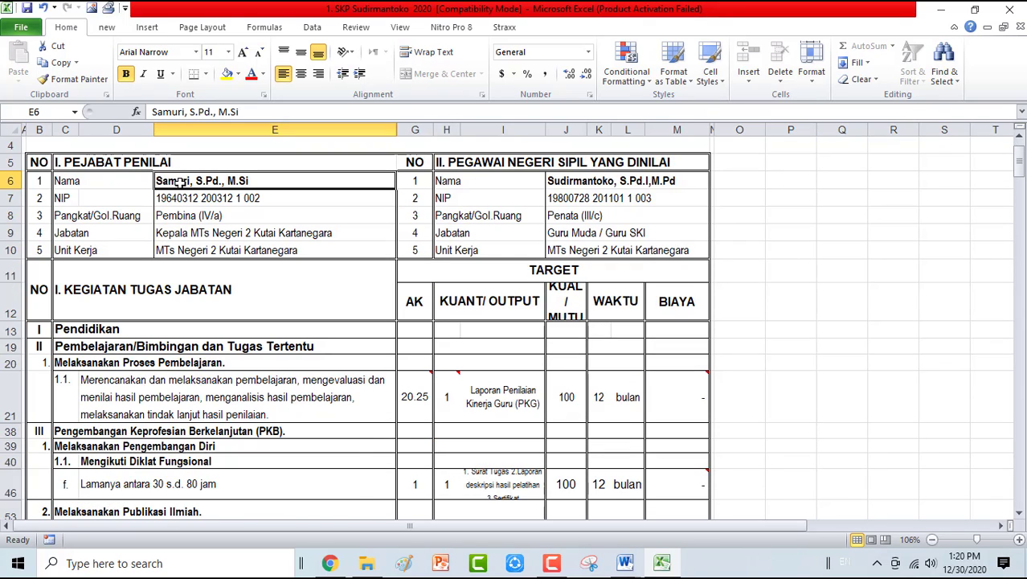
{"action": "left_click", "coordinate": [230, 112]}
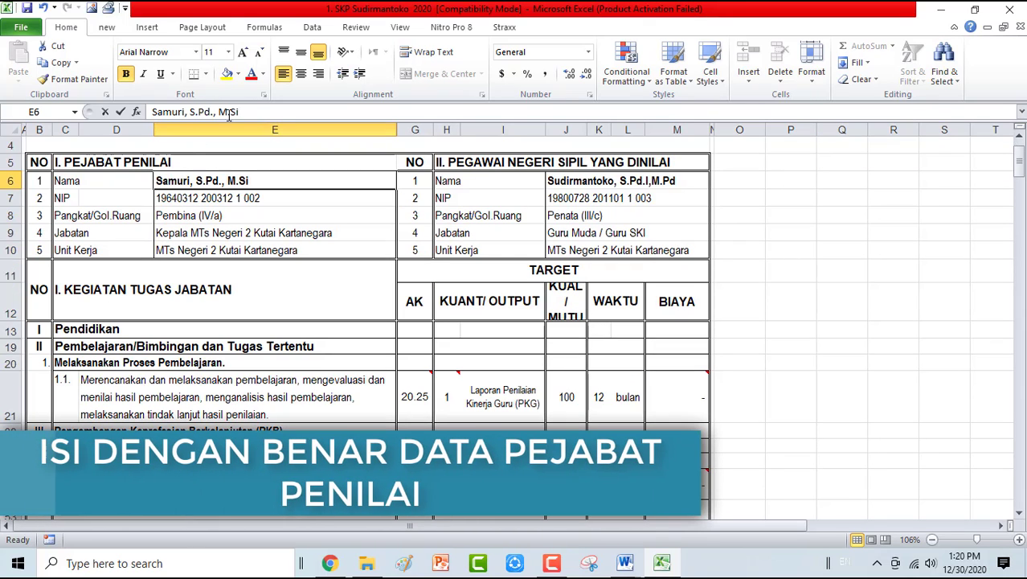
{"action": "left_click", "coordinate": [245, 112]}
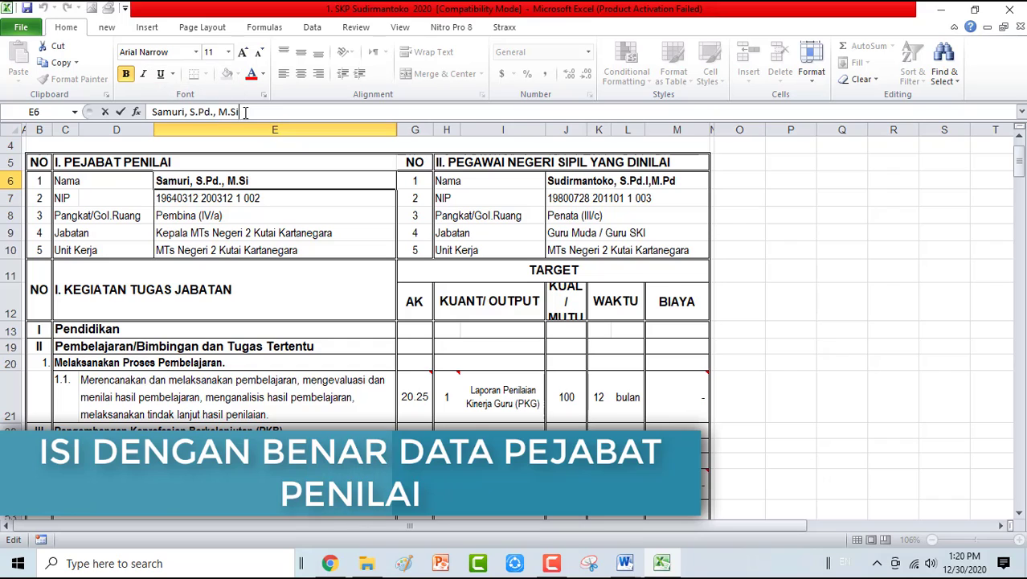
Try writing the assessing official's NIP without spaces, and undo the change
{"action": "left_click", "coordinate": [254, 200]}
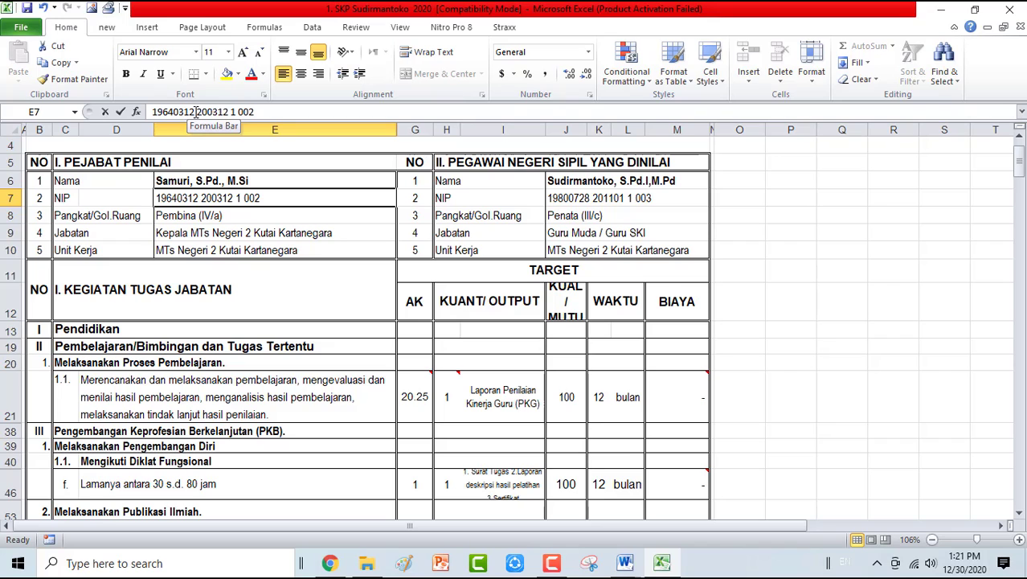
{"action": "left_click", "coordinate": [193, 112]}
{"action": "key", "text": "Delete"}
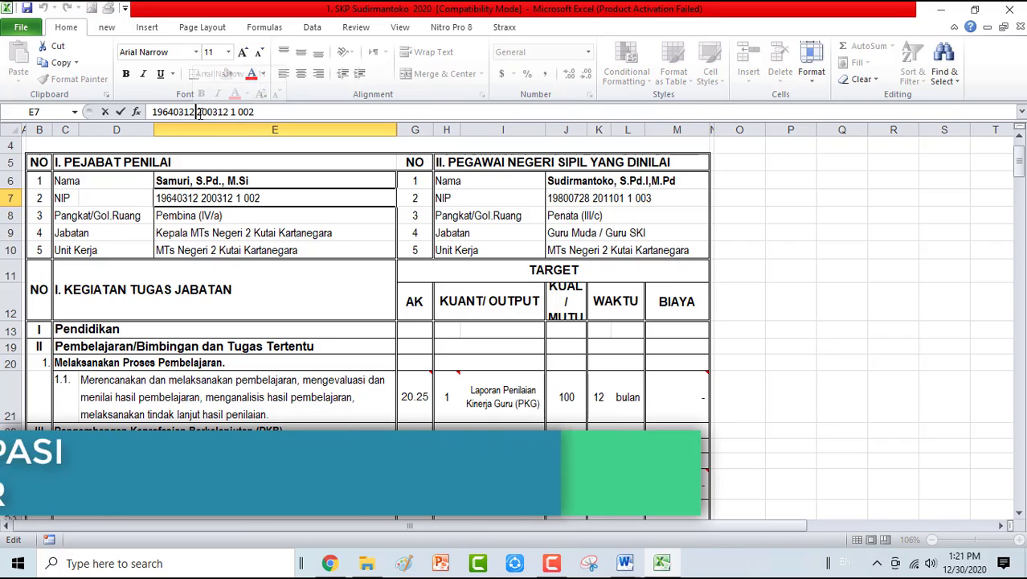
{"action": "left_click", "coordinate": [230, 112]}
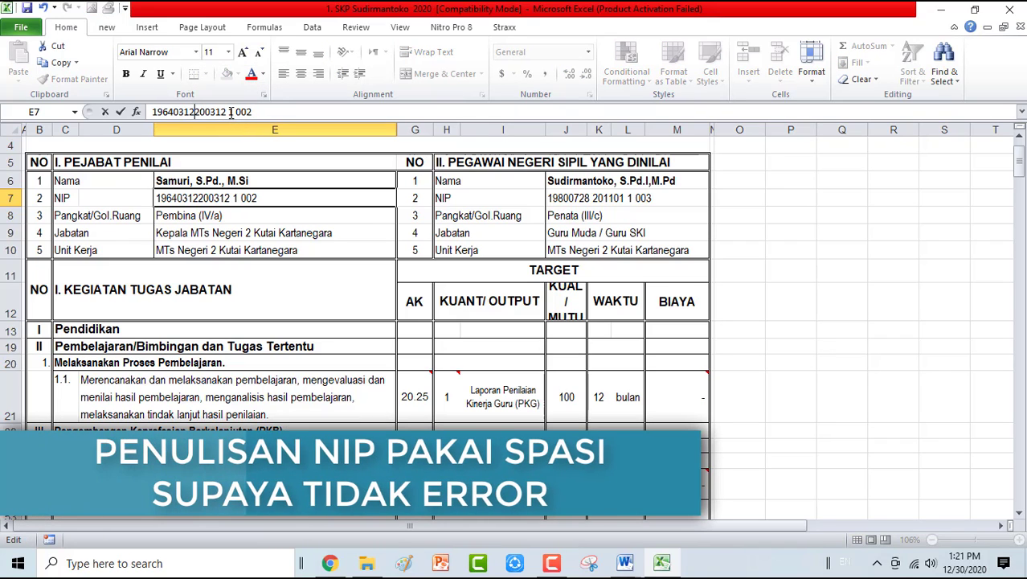
{"action": "key", "text": "BackSpace"}
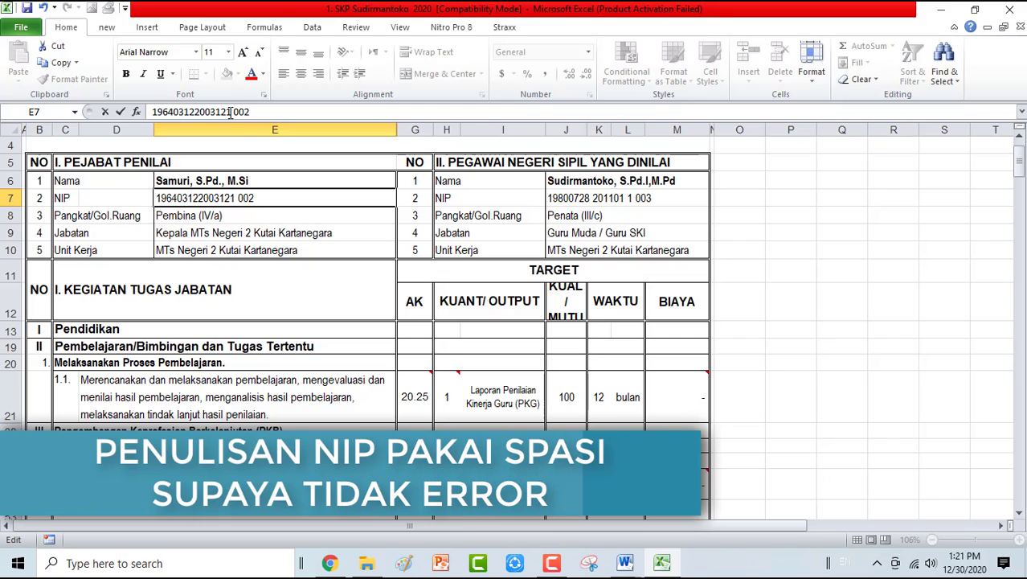
{"action": "key", "text": "Delete"}
{"action": "key", "text": "Return"}
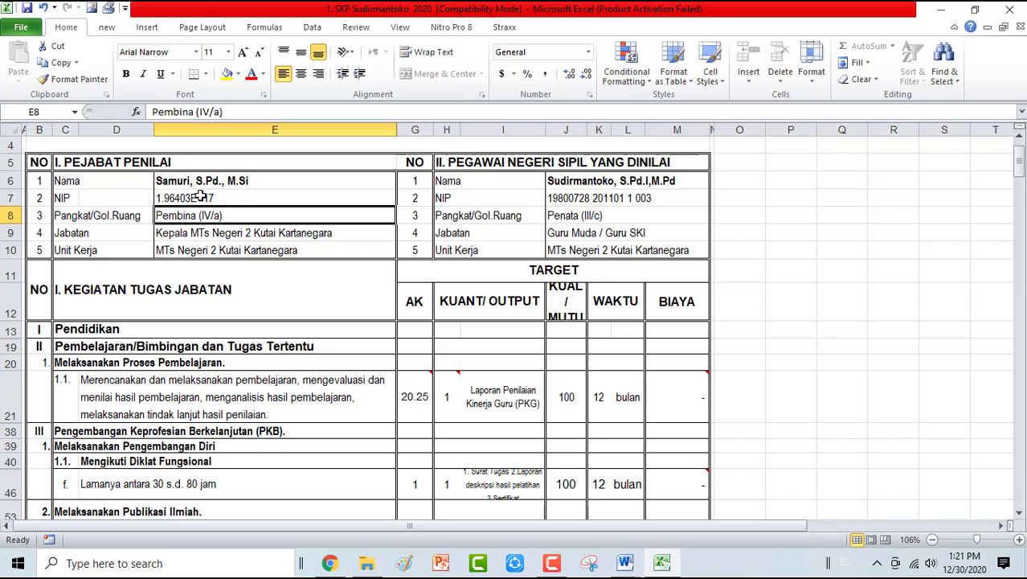
{"action": "left_click", "coordinate": [44, 8]}
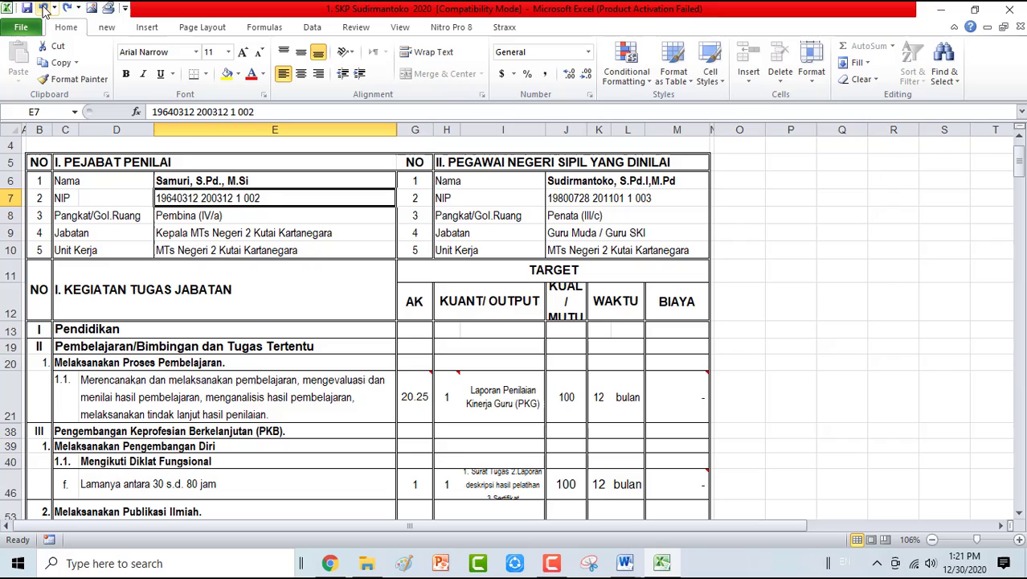
Check the assessing official's NIP, rank, position and work unit, and the assessed teacher's name, NIP and rank
{"action": "left_click", "coordinate": [193, 112]}
{"action": "left_click", "coordinate": [196, 112]}
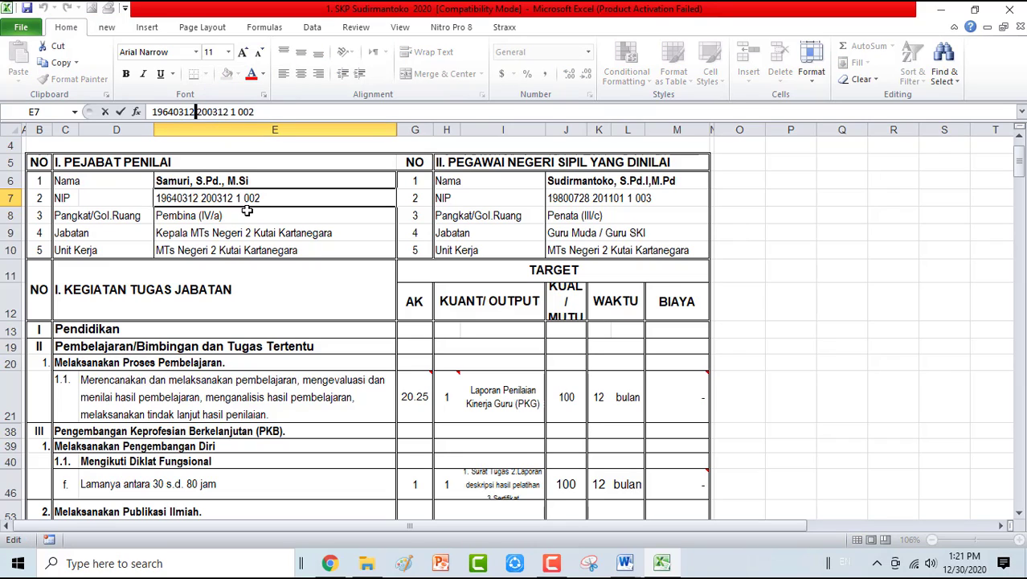
{"action": "left_click", "coordinate": [238, 215]}
{"action": "left_click", "coordinate": [238, 200]}
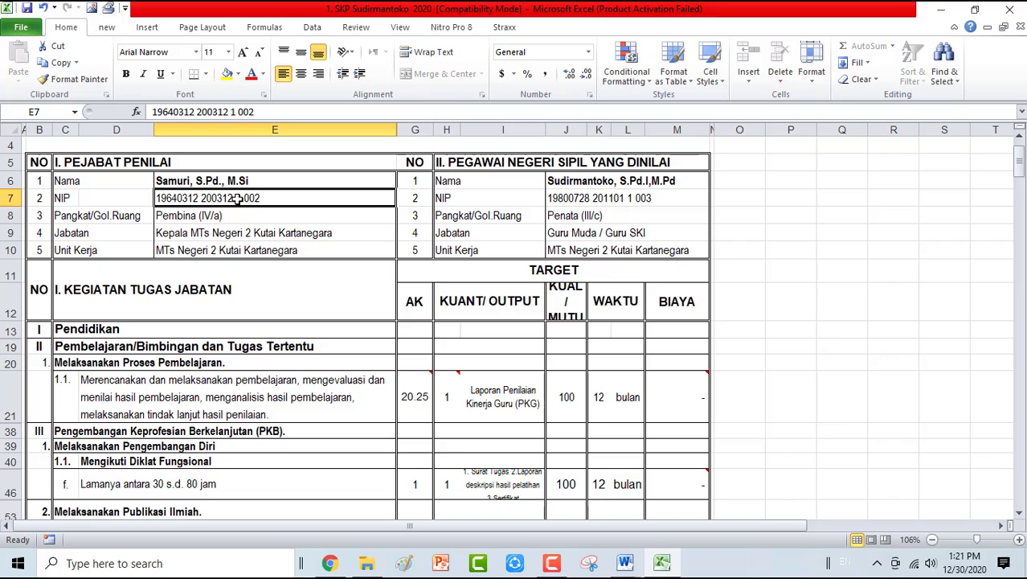
{"action": "left_click", "coordinate": [193, 217]}
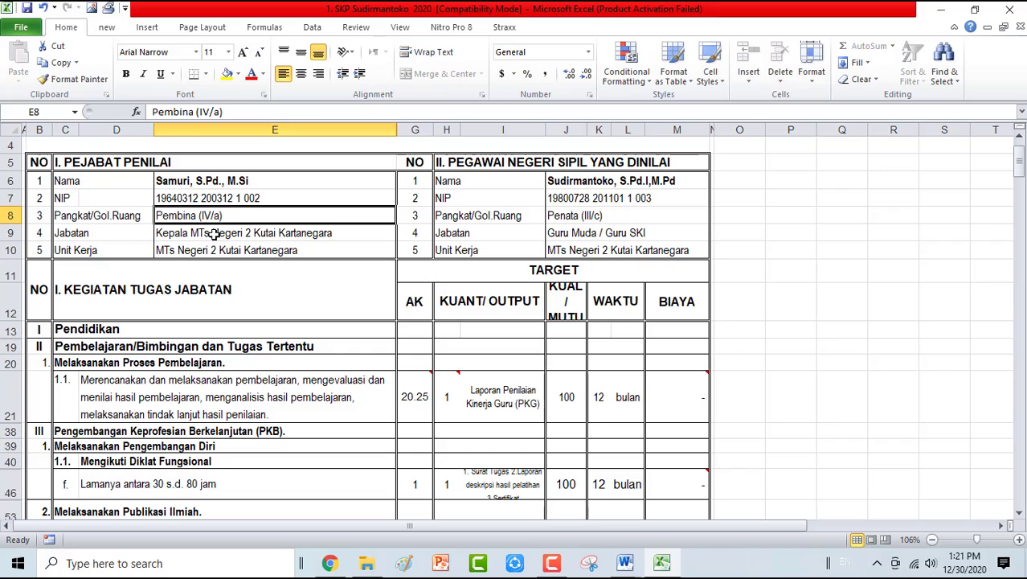
{"action": "left_click", "coordinate": [214, 234]}
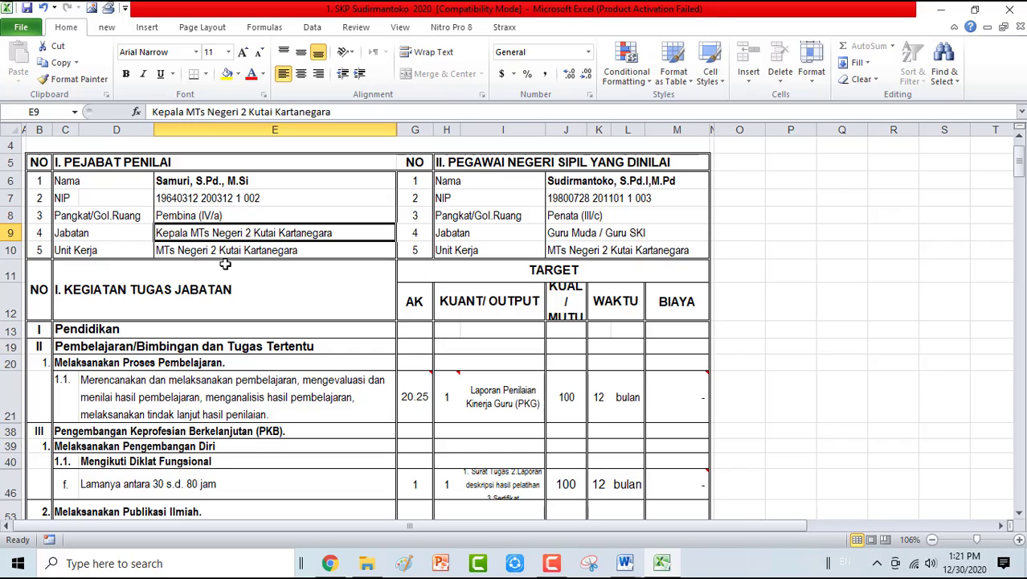
{"action": "left_click", "coordinate": [193, 249]}
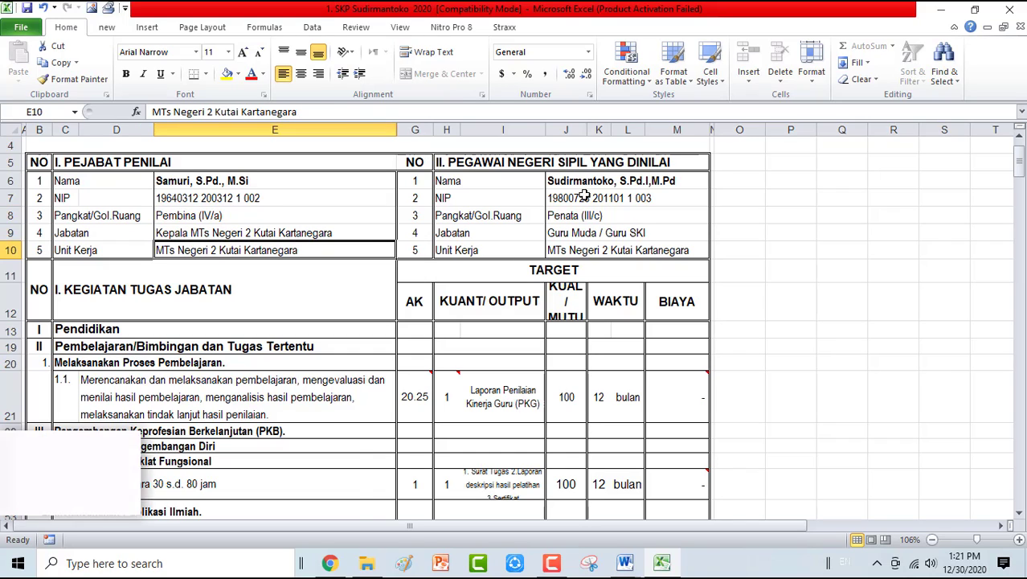
{"action": "left_click", "coordinate": [583, 182]}
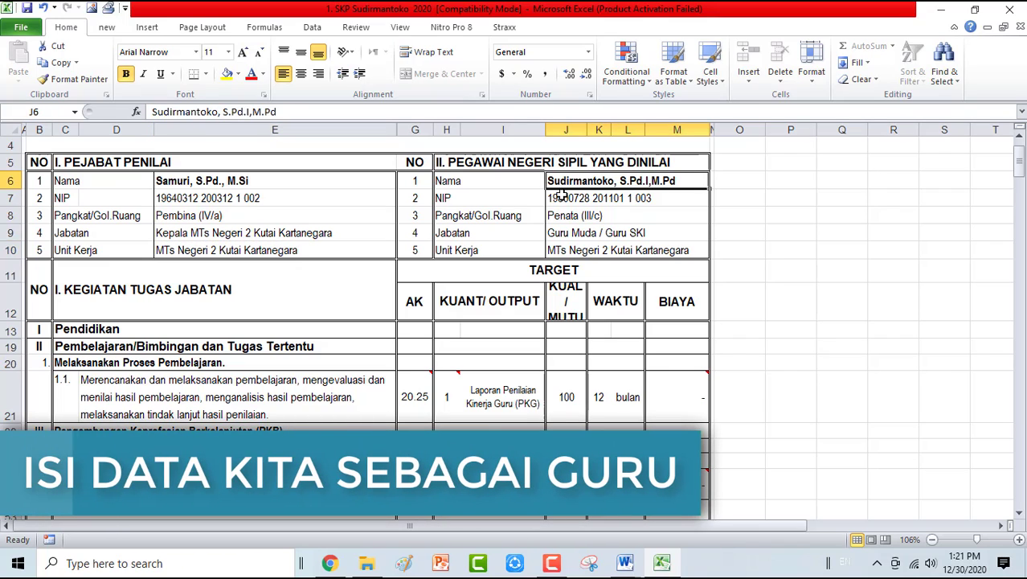
{"action": "left_click", "coordinate": [561, 199]}
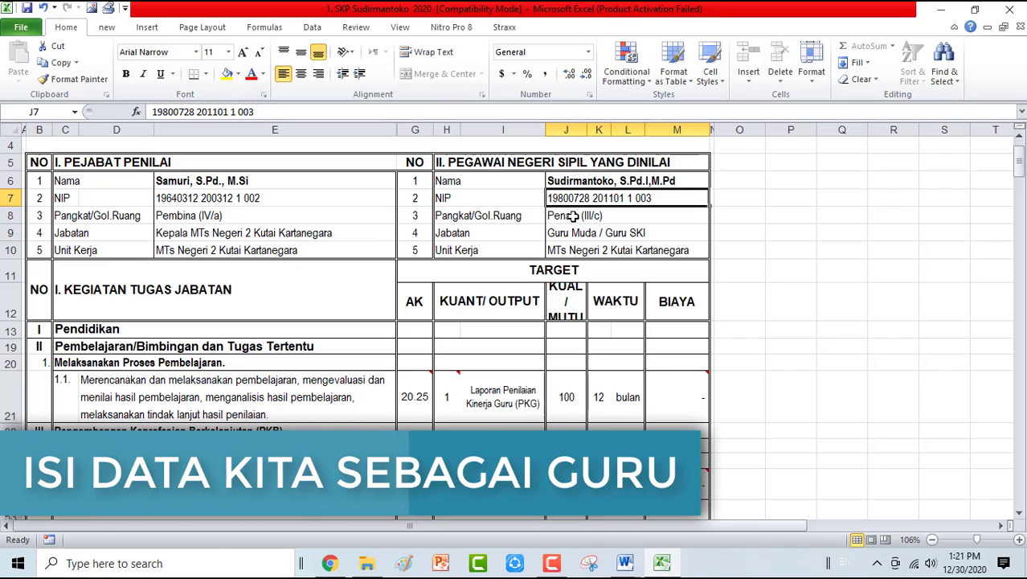
{"action": "left_click", "coordinate": [573, 216]}
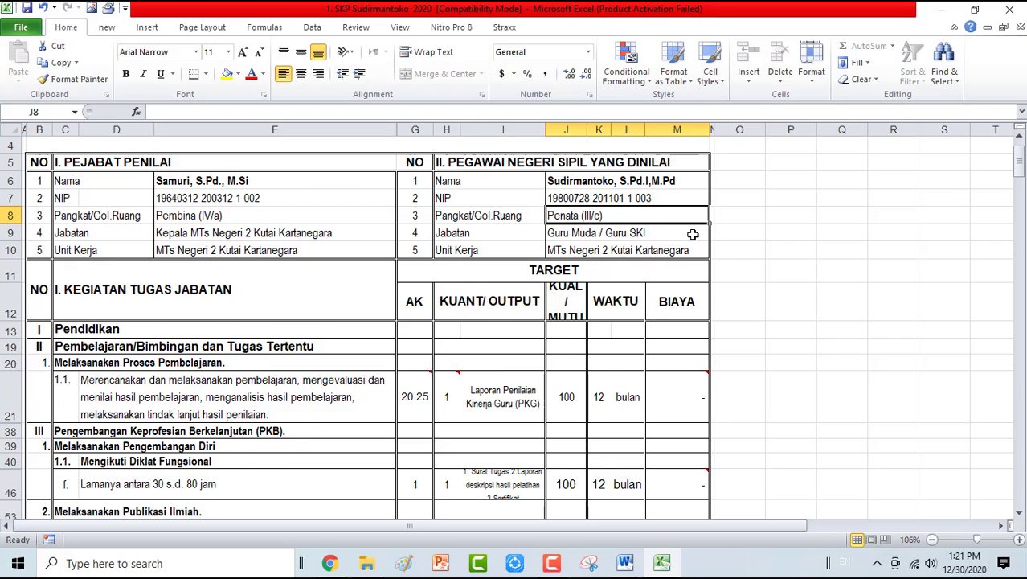
Return to the front page and set Pangkat/Golongan to Penata Tk I (III/d)
{"action": "scroll", "coordinate": [693, 234], "scroll_direction": "up", "scroll_amount": 1}
{"action": "left_click", "coordinate": [891, 159]}
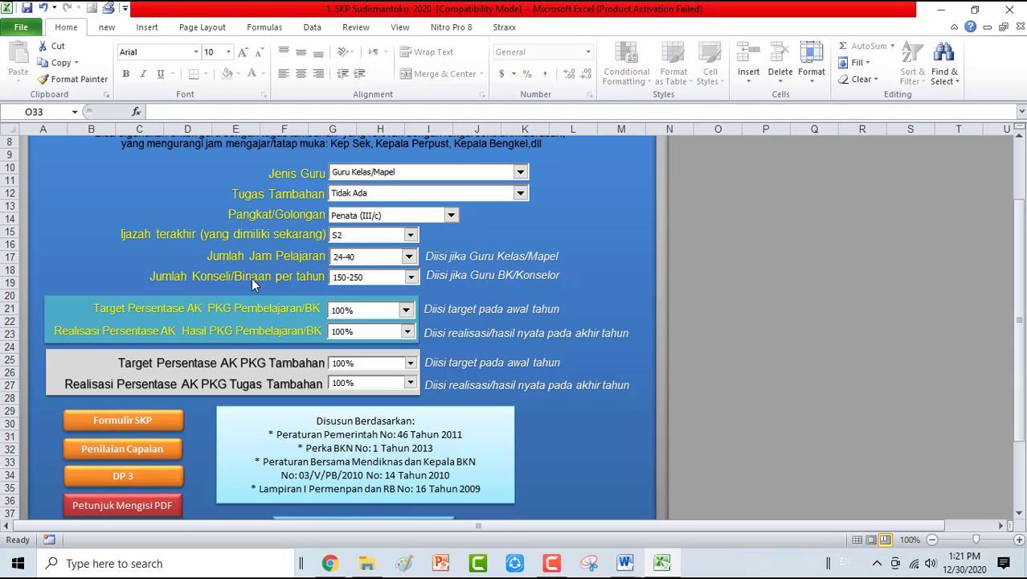
{"action": "left_click", "coordinate": [451, 216]}
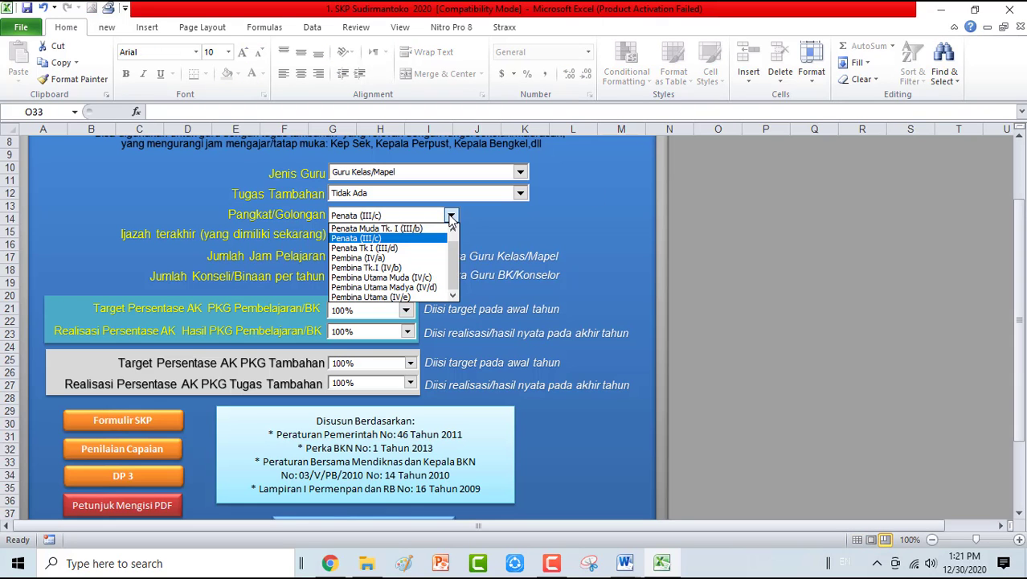
{"action": "left_click", "coordinate": [394, 250]}
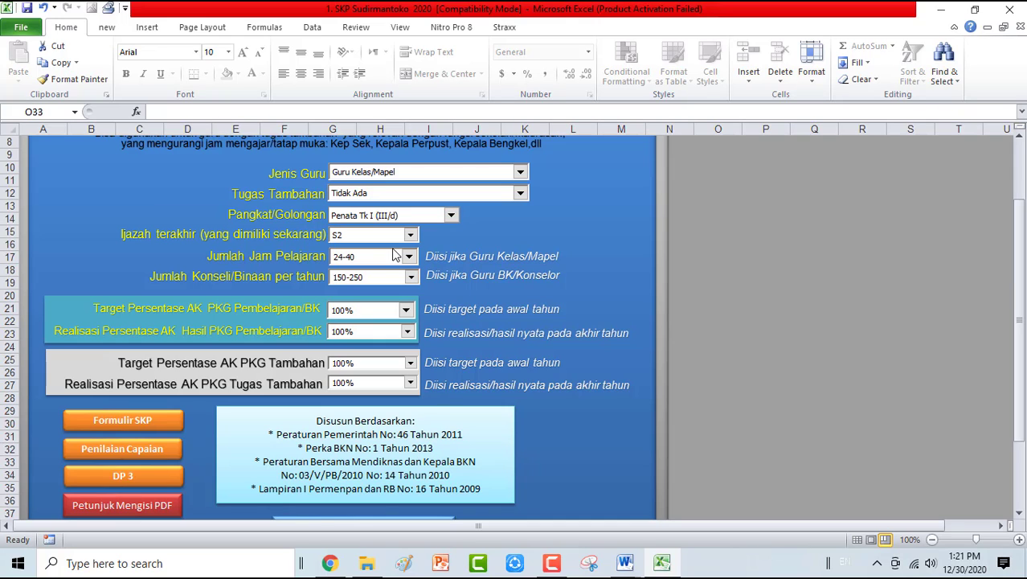
Check the teacher's rank in the Formulir SKP and set Pangkat/Golongan to Penata (III/c) on the front page
{"action": "left_click", "coordinate": [121, 426]}
{"action": "left_click", "coordinate": [613, 286]}
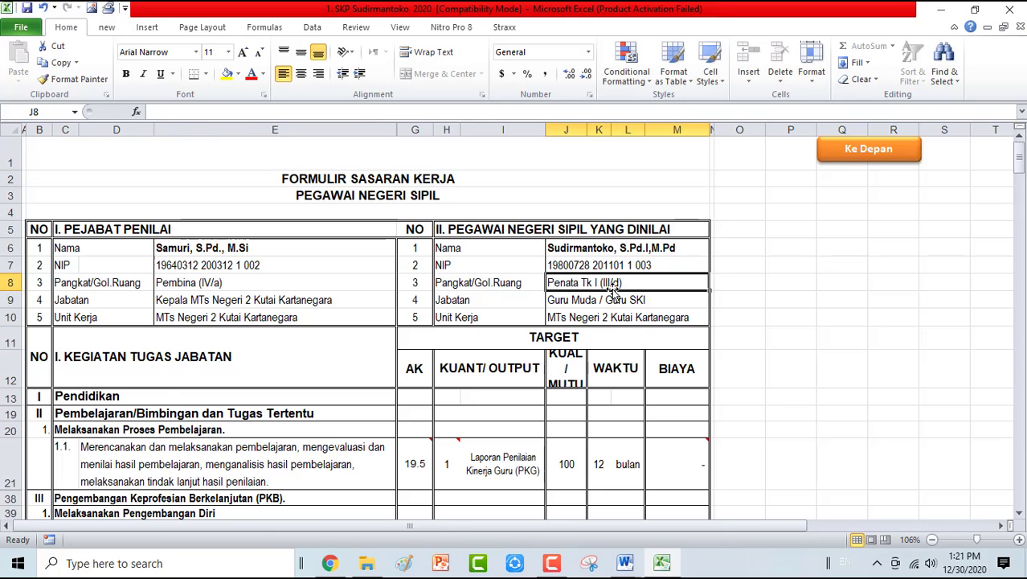
{"action": "left_click", "coordinate": [868, 152]}
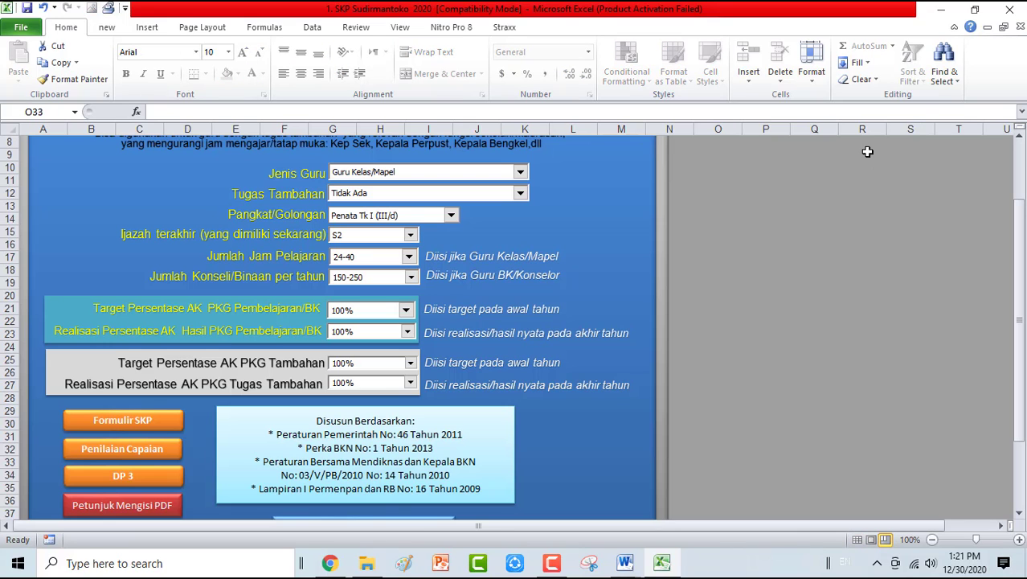
{"action": "left_click", "coordinate": [451, 218]}
{"action": "left_click", "coordinate": [366, 234]}
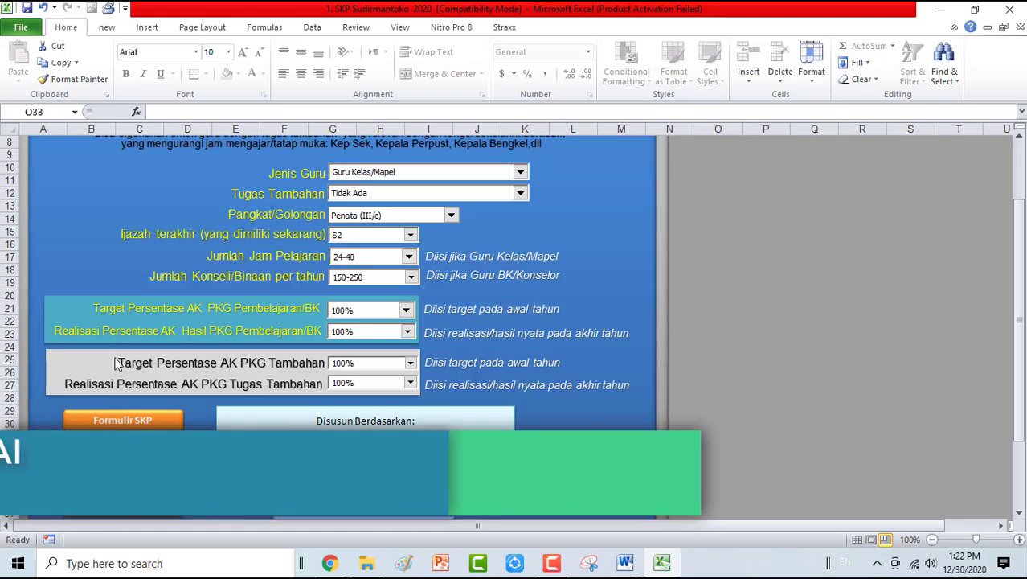
Reopen the Formulir SKP and check the assessed teacher's rank, position and work unit
{"action": "left_click", "coordinate": [120, 420]}
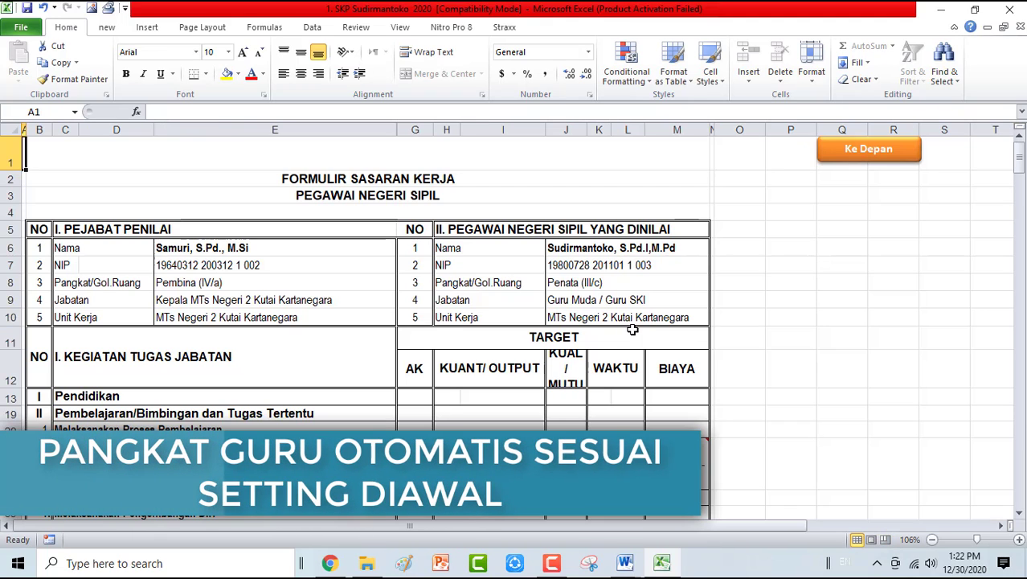
{"action": "left_click", "coordinate": [613, 299]}
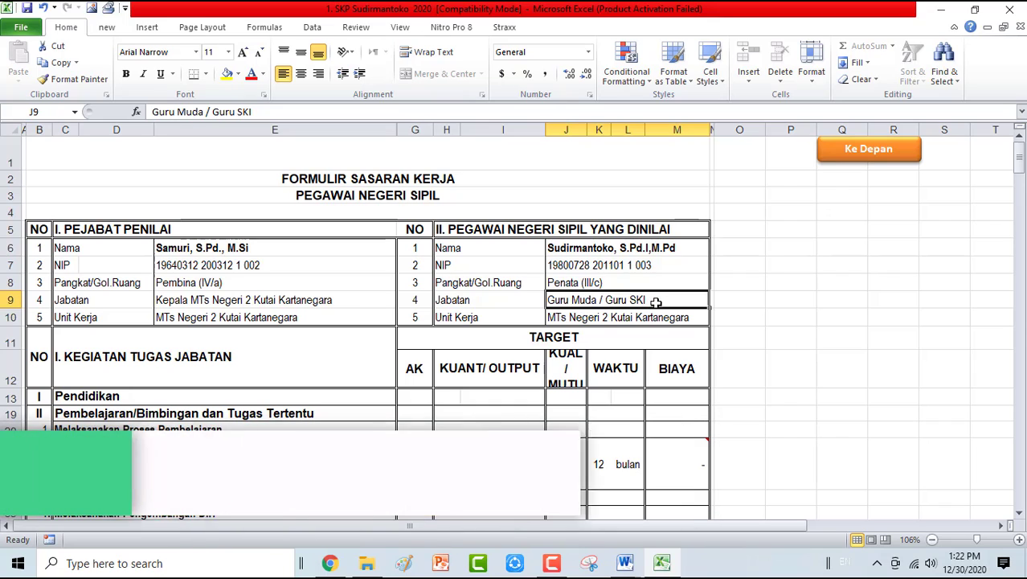
{"action": "left_click", "coordinate": [580, 317]}
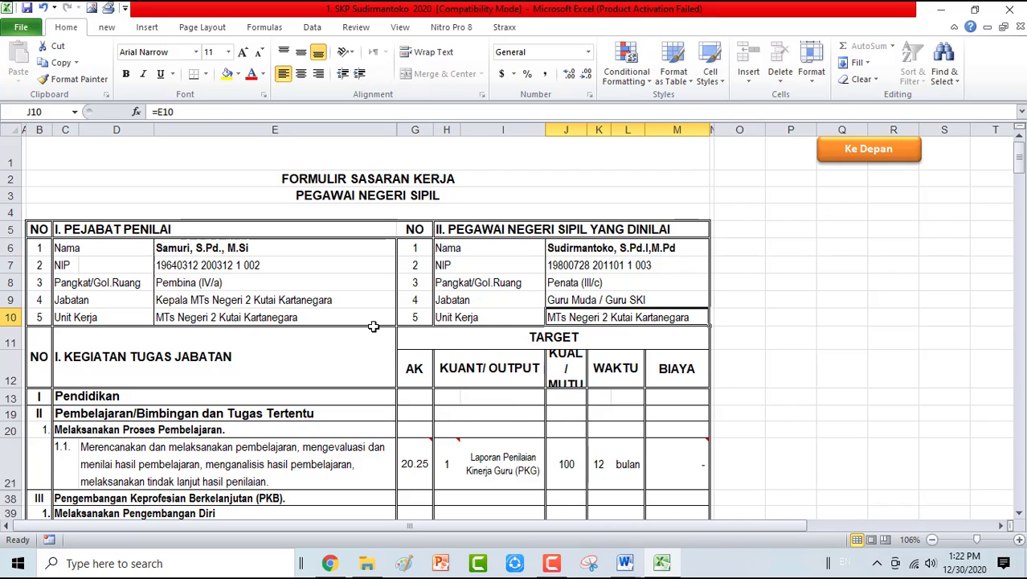
Unhide all hidden activity rows from Pendidikan in row 13 down to Tugas Tambahan dan Kreativitas in row 130
{"action": "scroll", "coordinate": [373, 332], "scroll_direction": "down", "scroll_amount": 1}
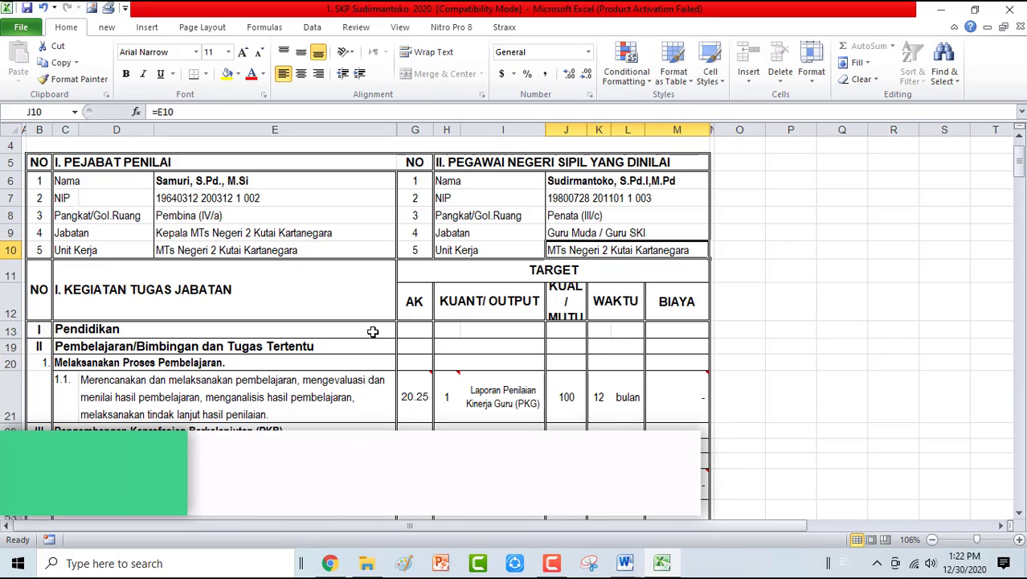
{"action": "left_click", "coordinate": [415, 328]}
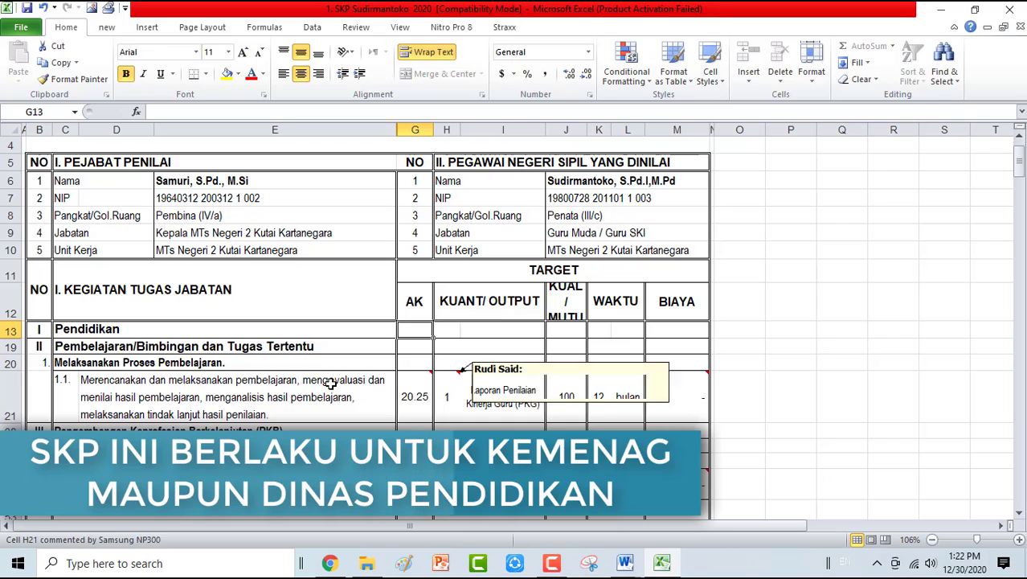
{"action": "left_click", "coordinate": [169, 334]}
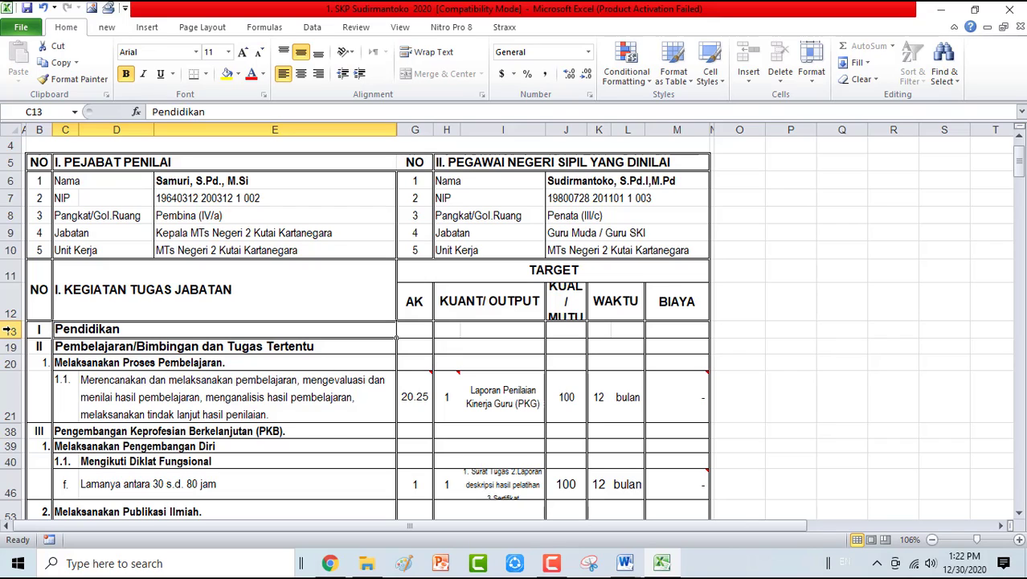
{"action": "left_click_drag", "start_coordinate": [5, 330], "coordinate": [117, 354]}
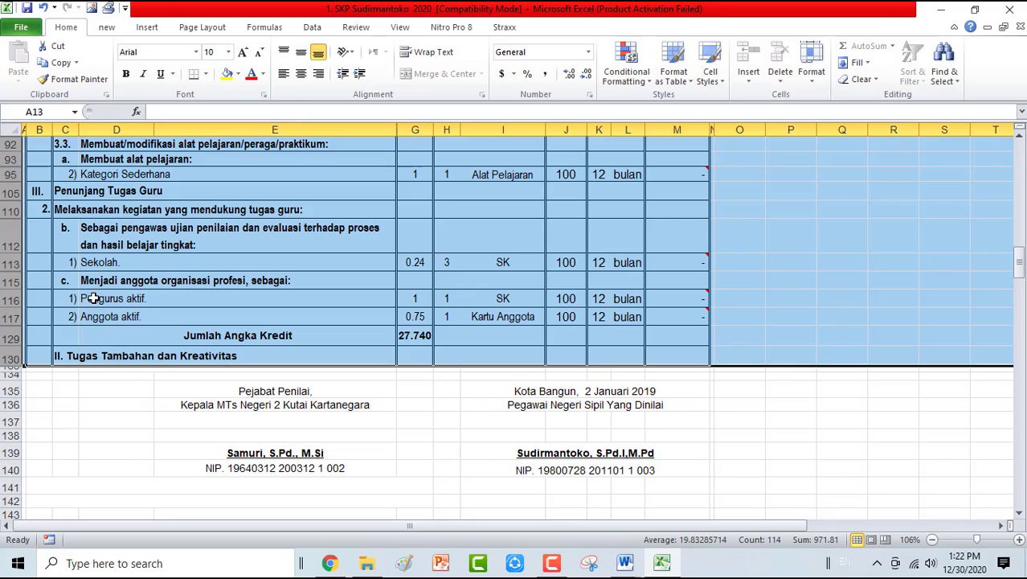
{"action": "right_click", "coordinate": [6, 212]}
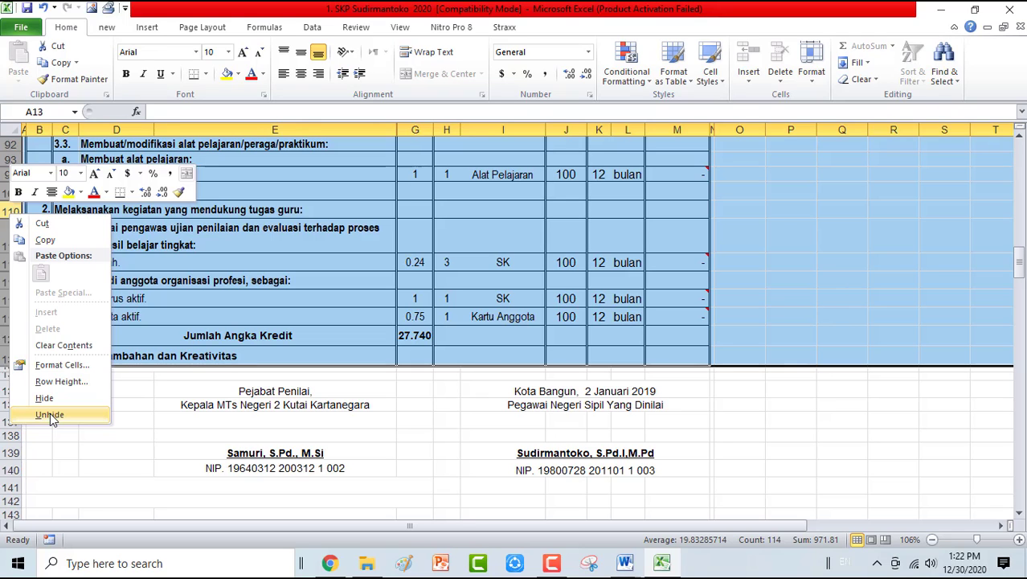
{"action": "left_click", "coordinate": [49, 415]}
Look at the Magister (S2) quantity and try a quantity of 1 for Pelatihan Prajabatan in row 18
{"action": "left_click", "coordinate": [278, 385]}
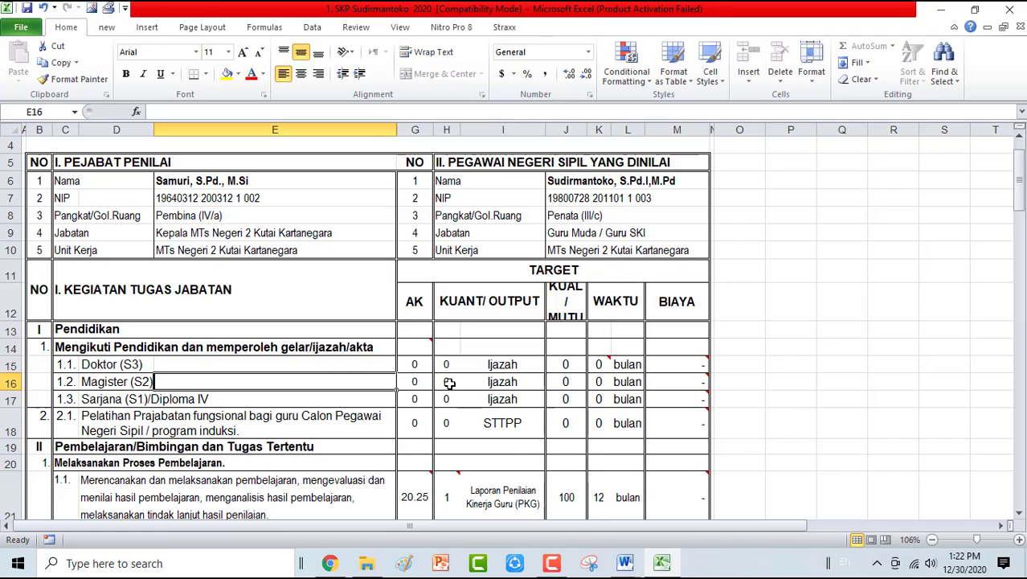
{"action": "left_click", "coordinate": [446, 381]}
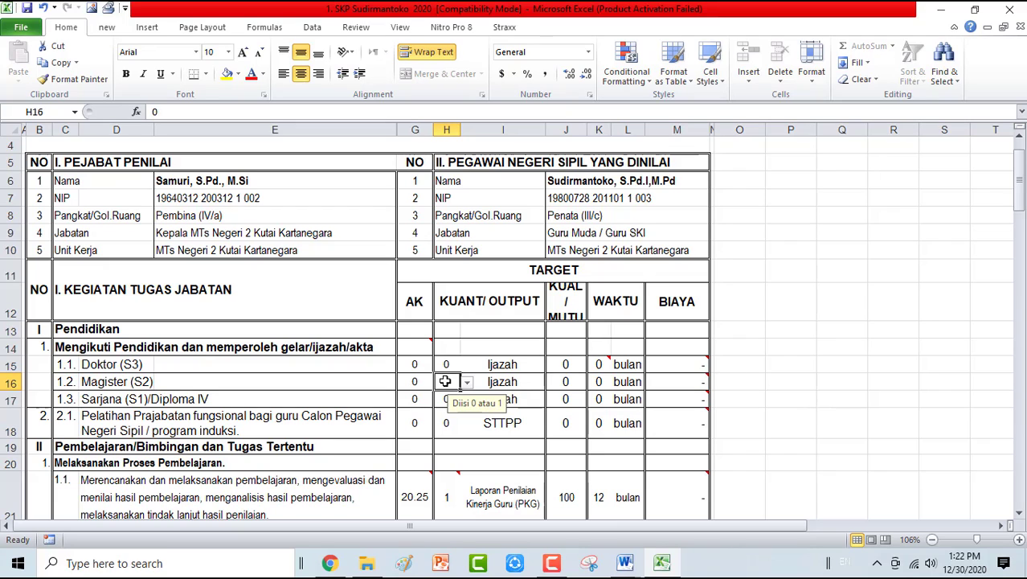
{"action": "left_click", "coordinate": [446, 422]}
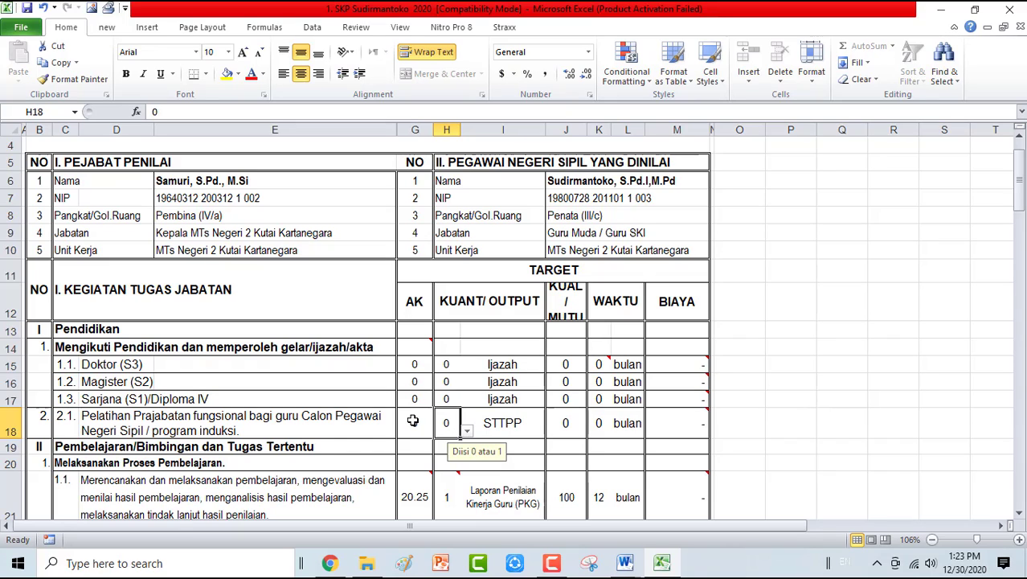
{"action": "left_click", "coordinate": [467, 434]}
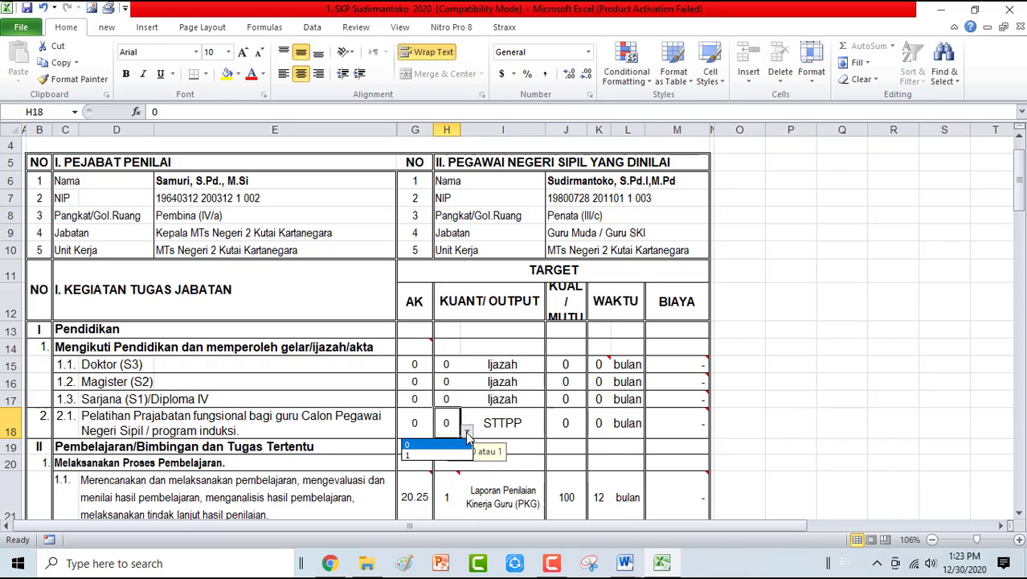
{"action": "left_click", "coordinate": [424, 455]}
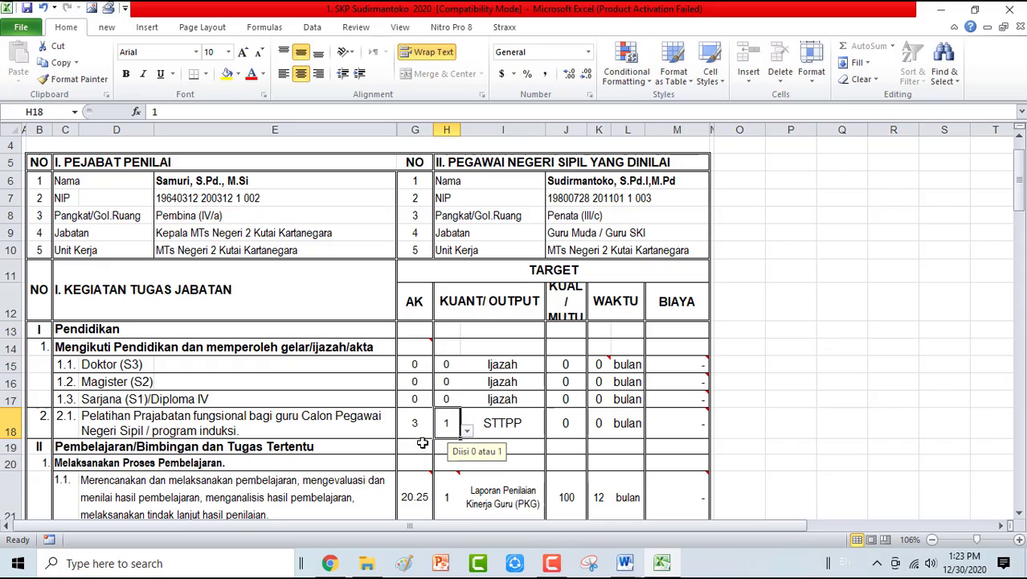
Try a quantity of 1 for Sarjana (S1)/Diploma IV, and return it and the Pelatihan Prajabatan quantity to 0
{"action": "left_click", "coordinate": [447, 400]}
{"action": "left_click", "coordinate": [467, 399]}
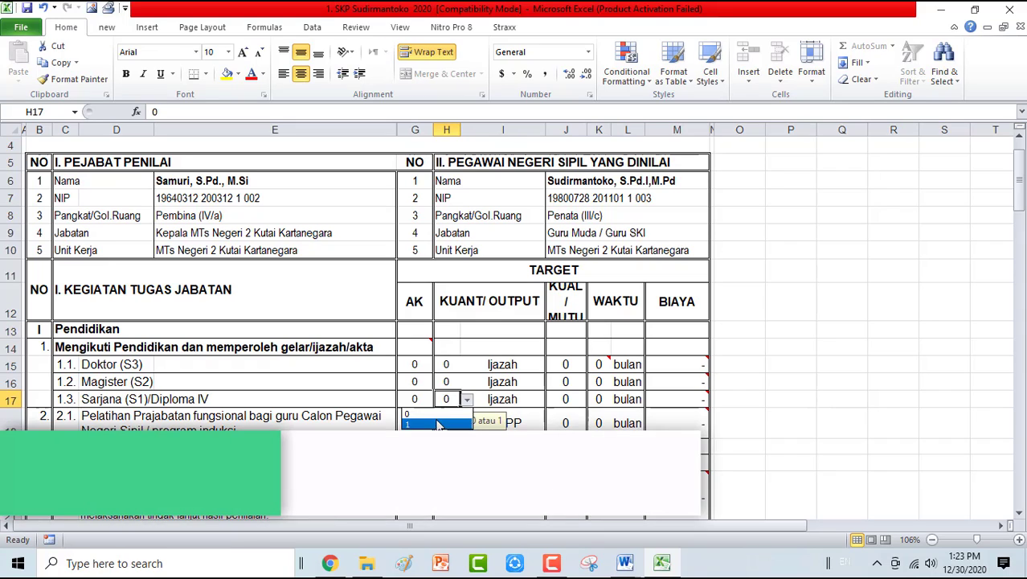
{"action": "left_click", "coordinate": [438, 425]}
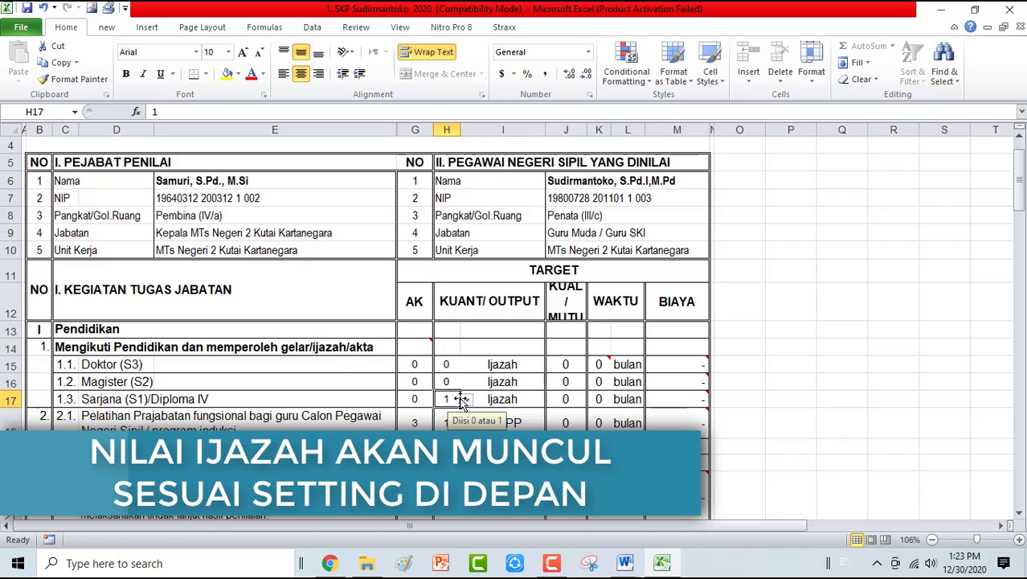
{"action": "left_click", "coordinate": [477, 363]}
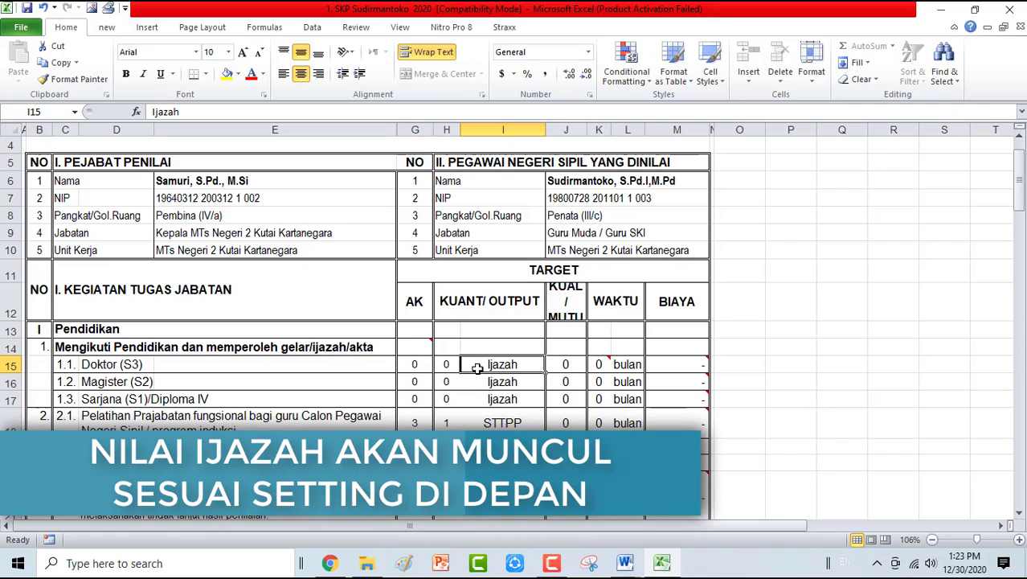
{"action": "left_click", "coordinate": [447, 422]}
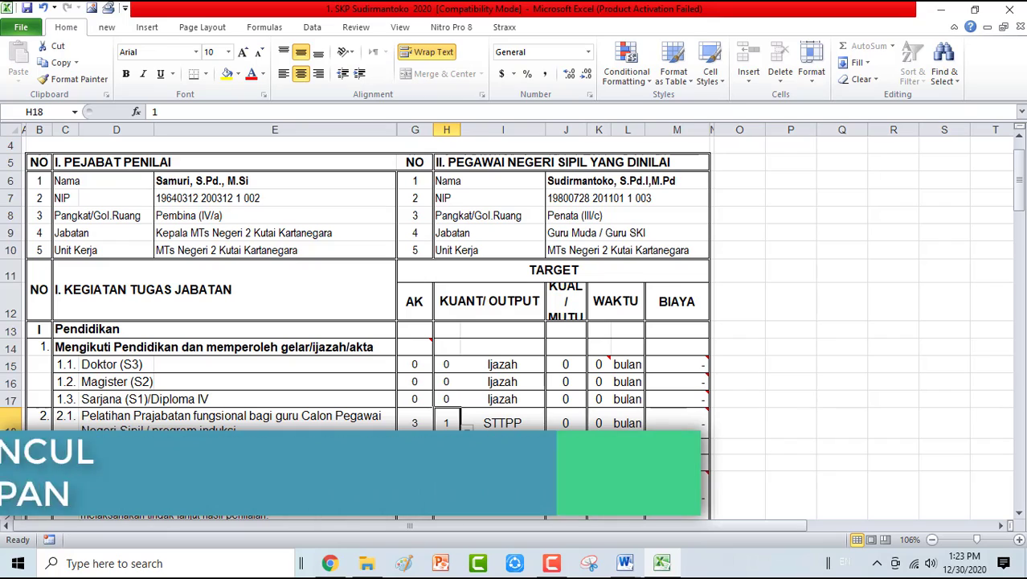
{"action": "left_click", "coordinate": [449, 446]}
{"action": "left_click", "coordinate": [473, 383]}
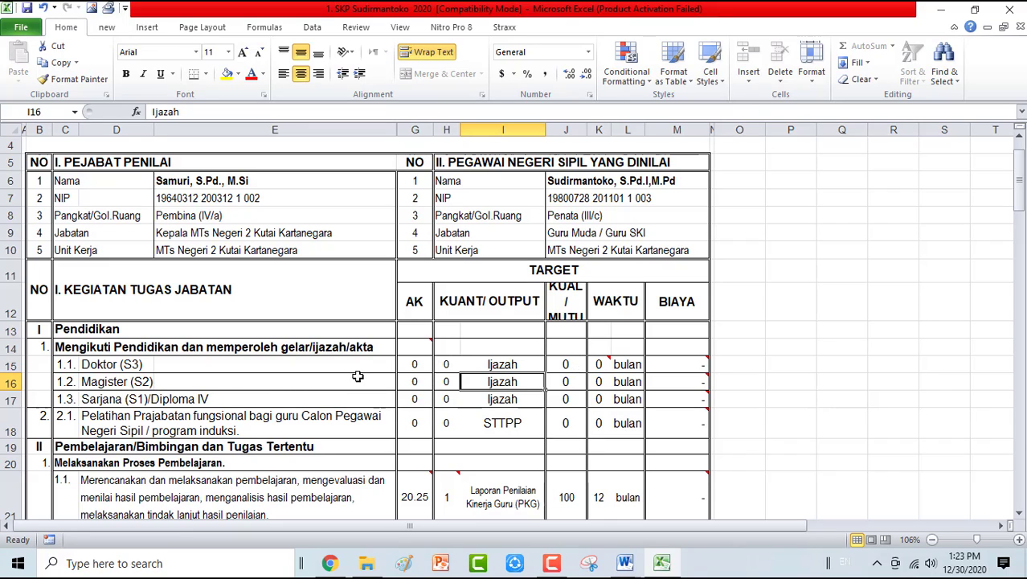
Hide rows 14 to 18, the unused education and Pelatihan Prajabatan items under Pendidikan
{"action": "left_click_drag", "start_coordinate": [6, 364], "coordinate": [10, 418]}
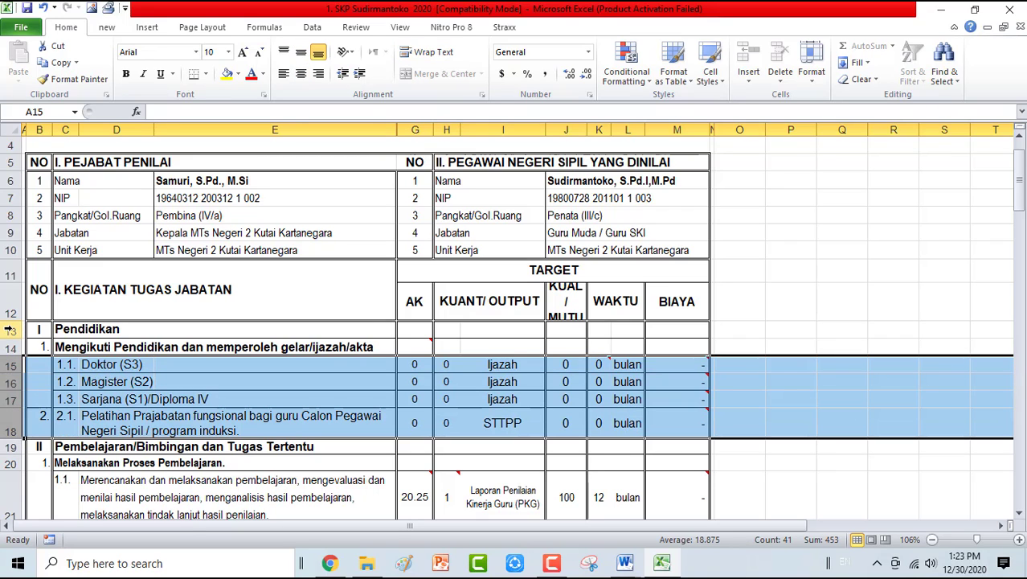
{"action": "left_click_drag", "start_coordinate": [9, 329], "coordinate": [8, 400]}
{"action": "left_click_drag", "start_coordinate": [11, 347], "coordinate": [10, 426]}
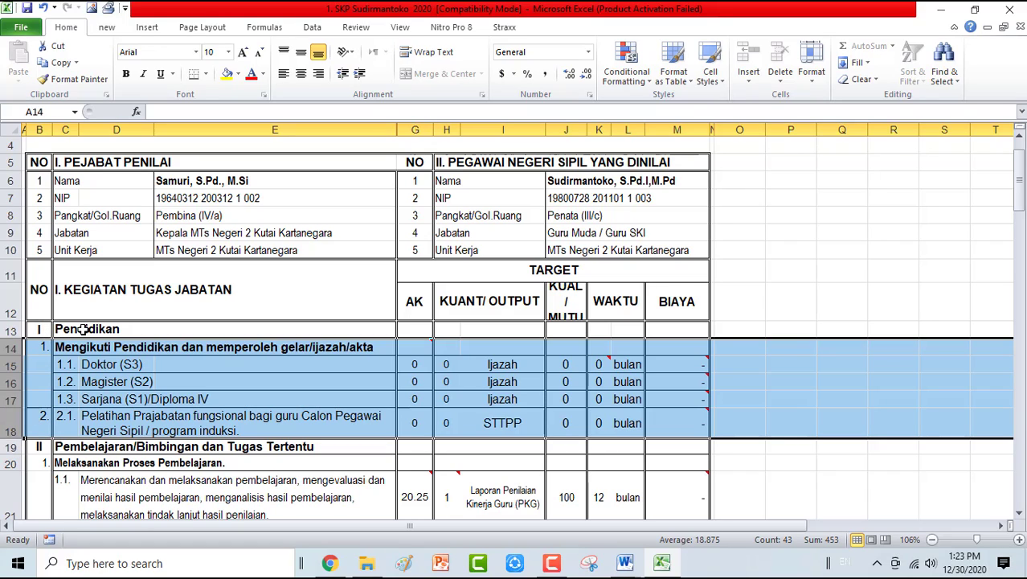
{"action": "right_click", "coordinate": [63, 381]}
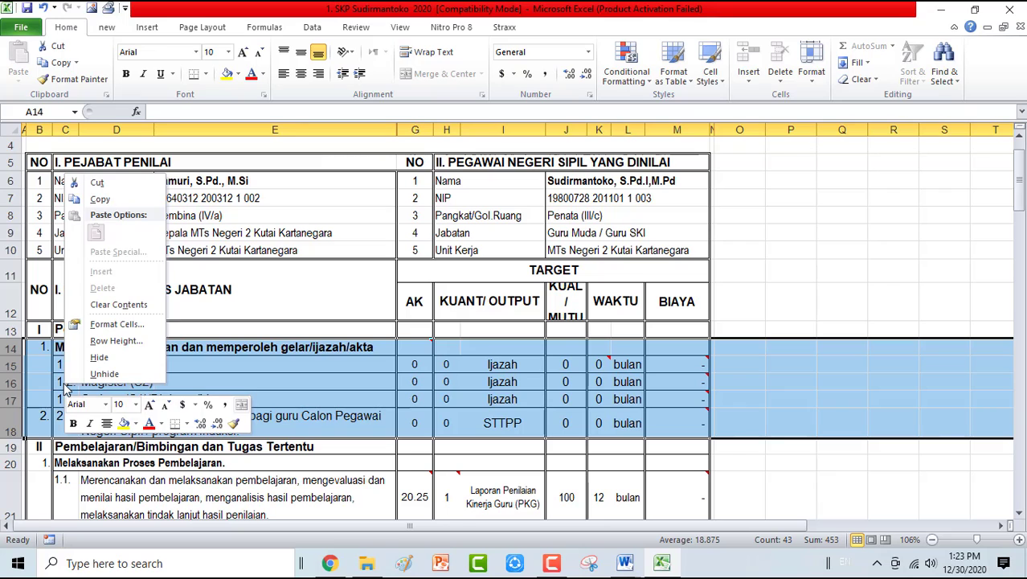
{"action": "left_click", "coordinate": [100, 361]}
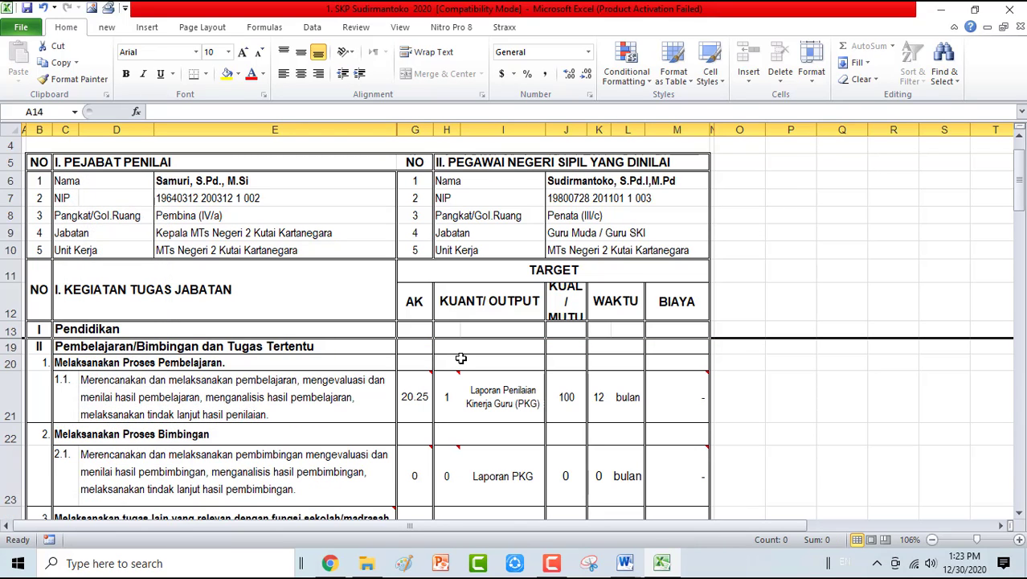
Set the quantity of activity 1.1 under Melaksanakan Proses Pembelajaran to 1
{"action": "left_click", "coordinate": [444, 402]}
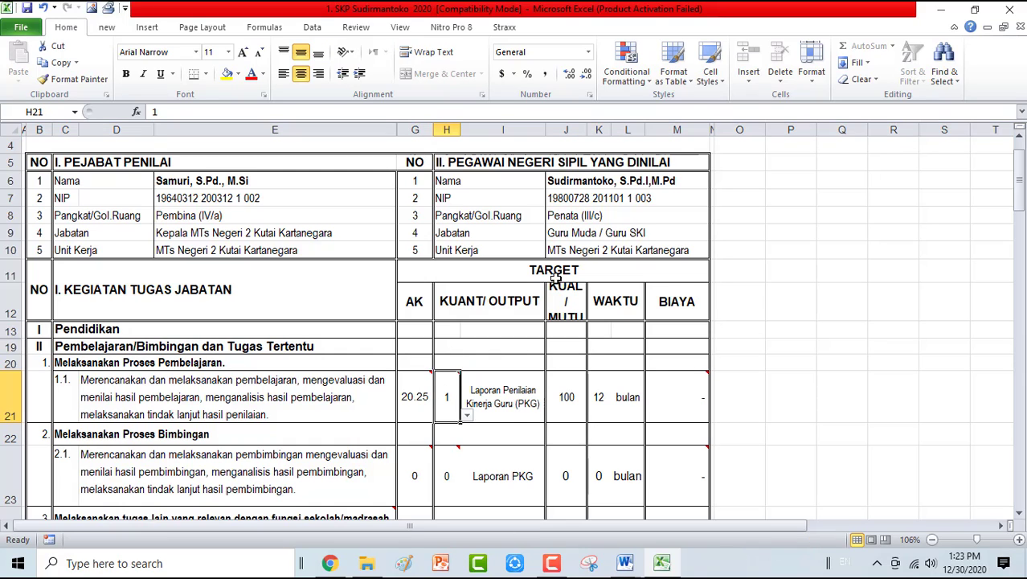
{"action": "left_click", "coordinate": [467, 416]}
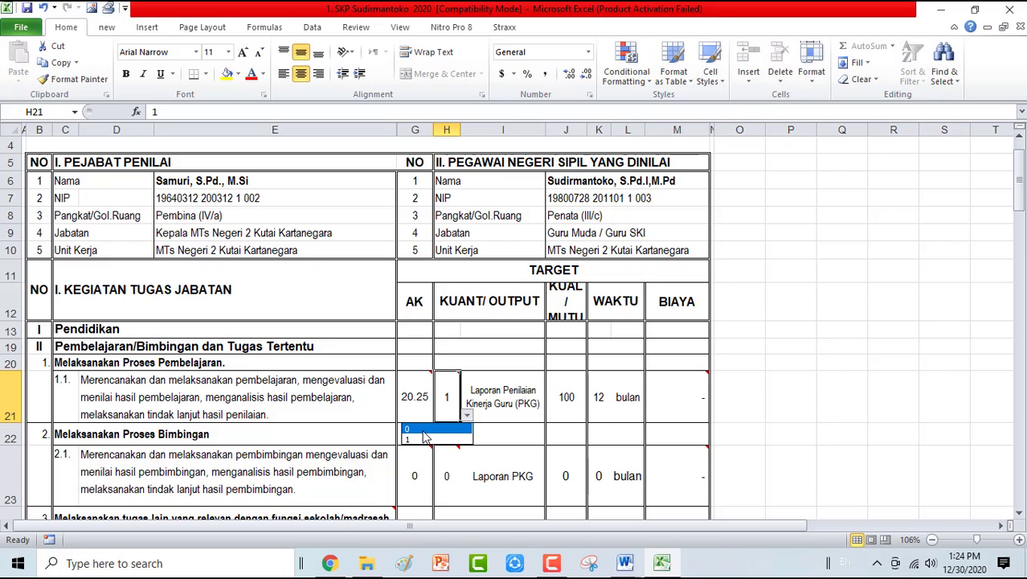
{"action": "left_click", "coordinate": [425, 437]}
{"action": "left_click", "coordinate": [466, 416]}
{"action": "left_click", "coordinate": [443, 439]}
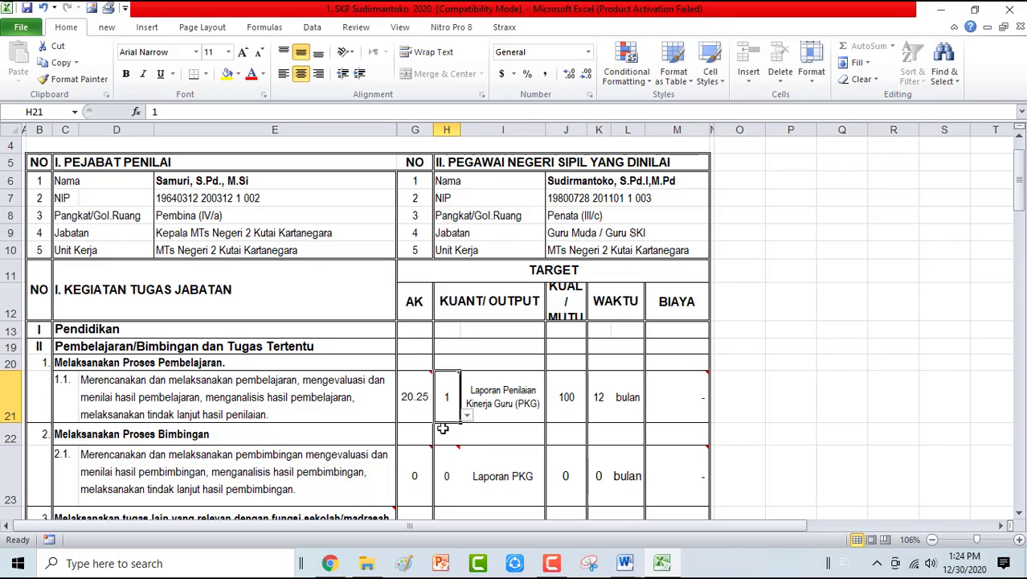
Check the credit, quality, time and cost targets of learning activity 1.1, including the note on the cost cell
{"action": "left_click", "coordinate": [410, 402]}
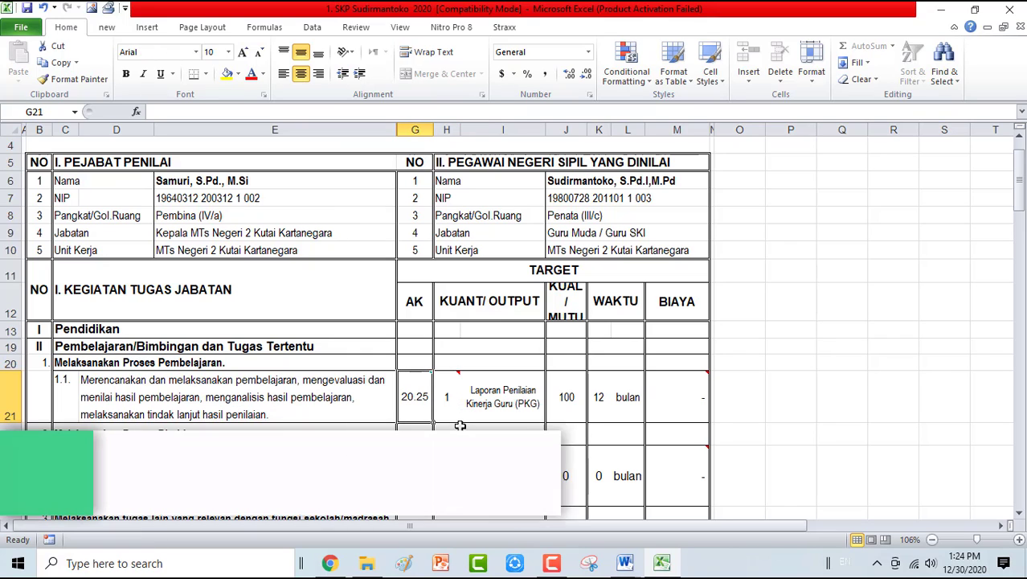
{"action": "mouse_move", "coordinate": [447, 402]}
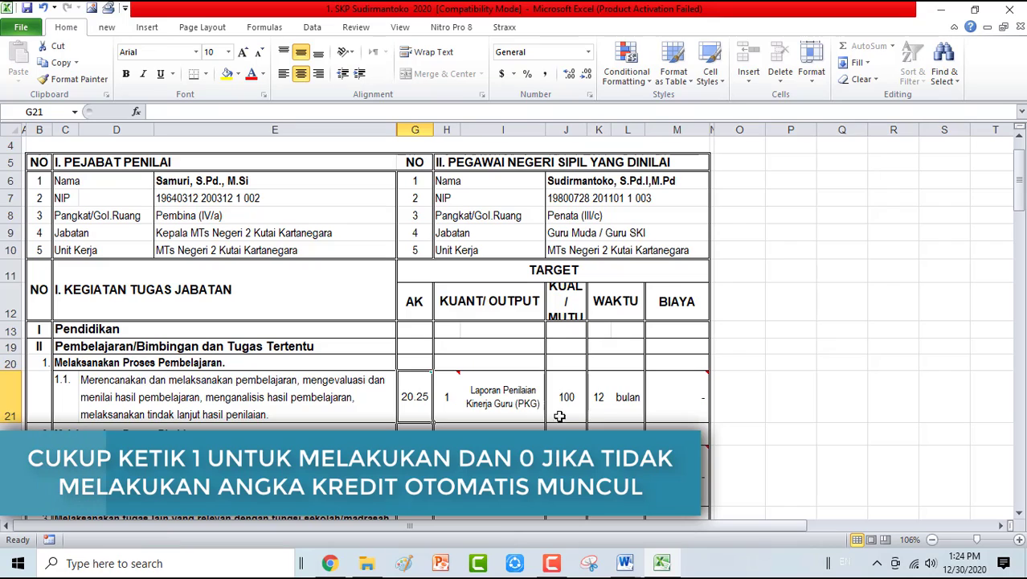
{"action": "left_click", "coordinate": [569, 395]}
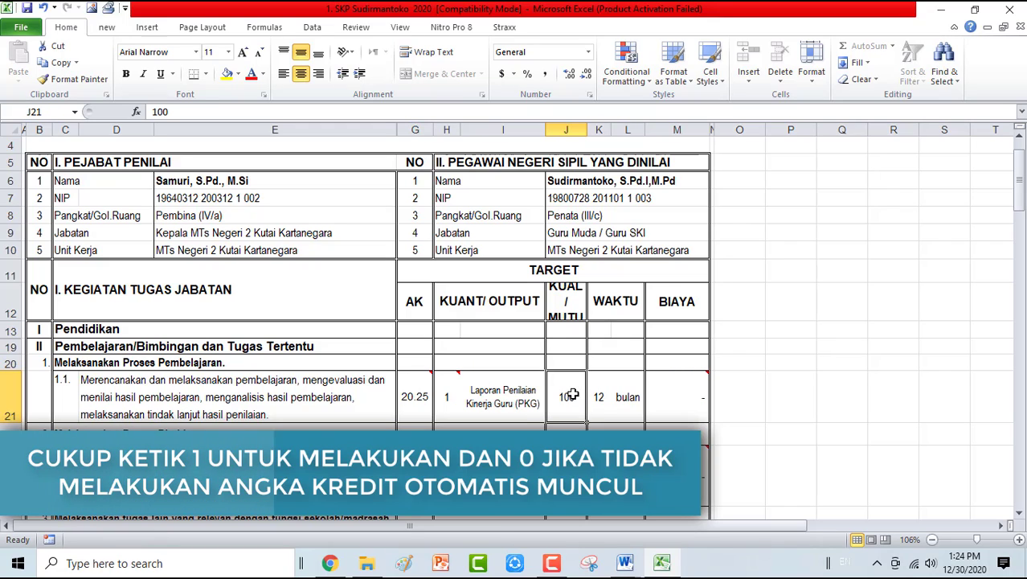
{"action": "left_click", "coordinate": [598, 396]}
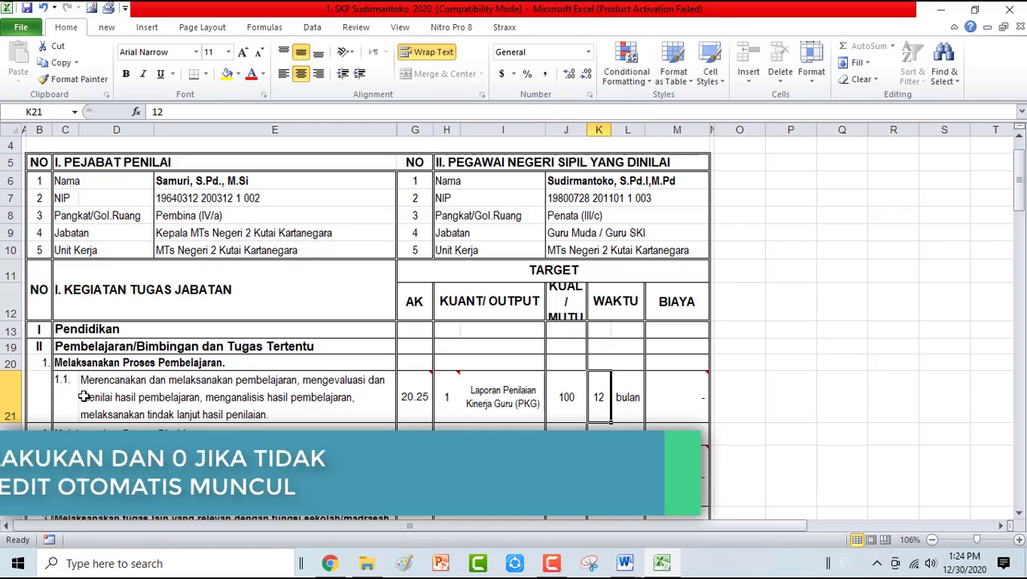
{"action": "mouse_move", "coordinate": [668, 391]}
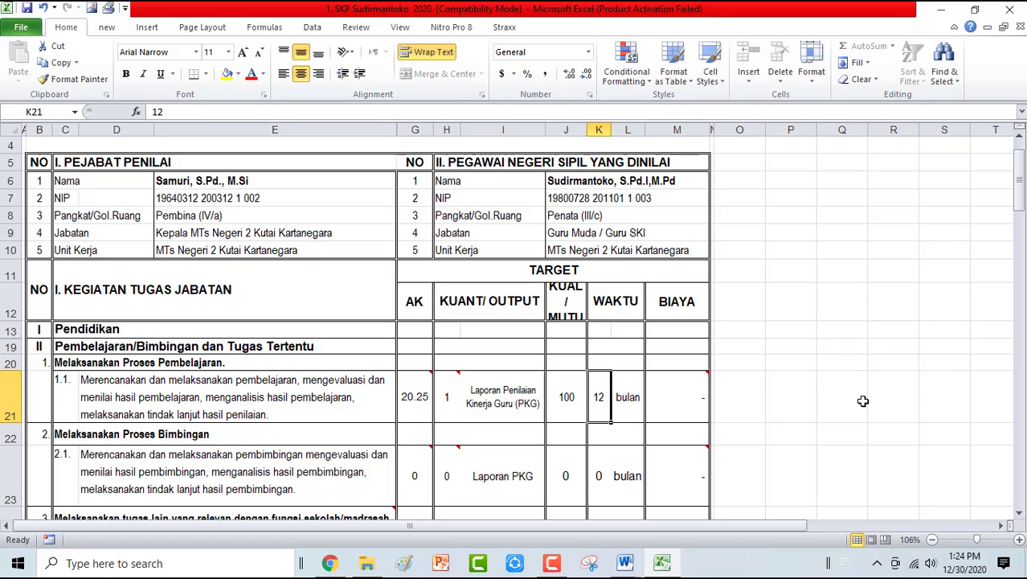
{"action": "mouse_move", "coordinate": [697, 404]}
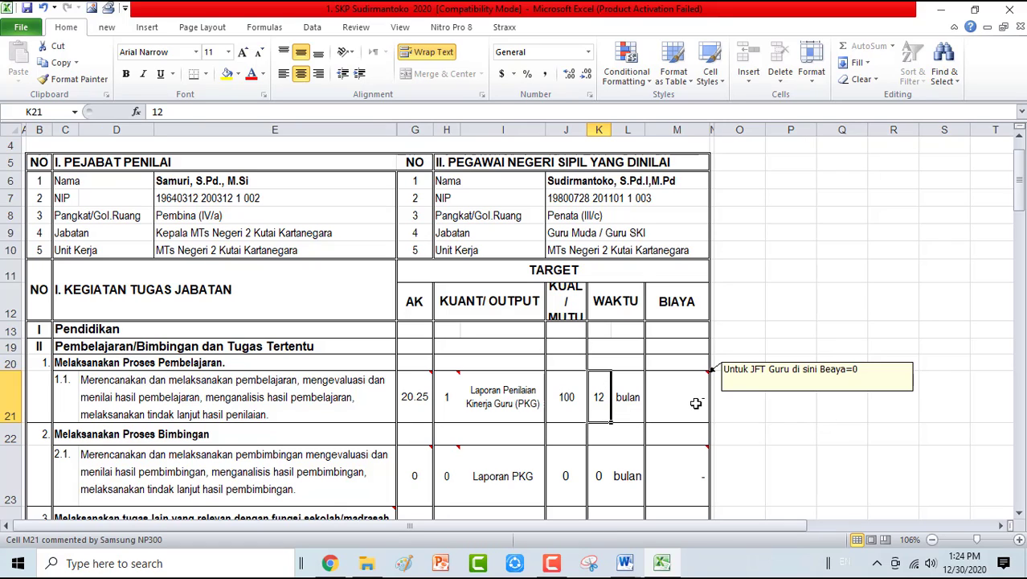
{"action": "scroll", "coordinate": [522, 393], "scroll_direction": "down", "scroll_amount": 2}
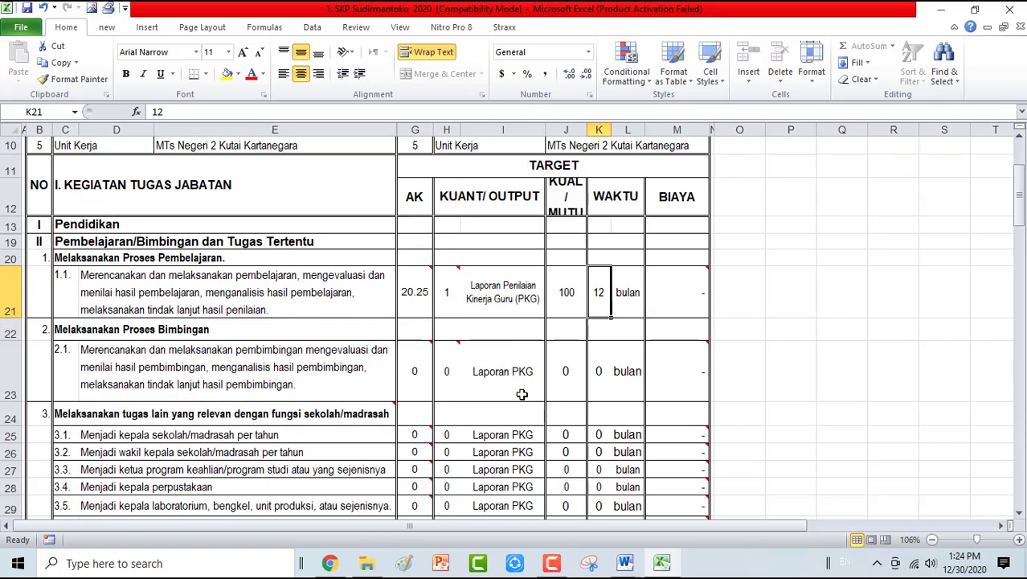
Try a quantity of 1 for activity 3.2, Menjadi wakil kepala sekolah/madrasah per tahun, and check its AK against activity 1.1
{"action": "scroll", "coordinate": [522, 394], "scroll_direction": "down", "scroll_amount": 2}
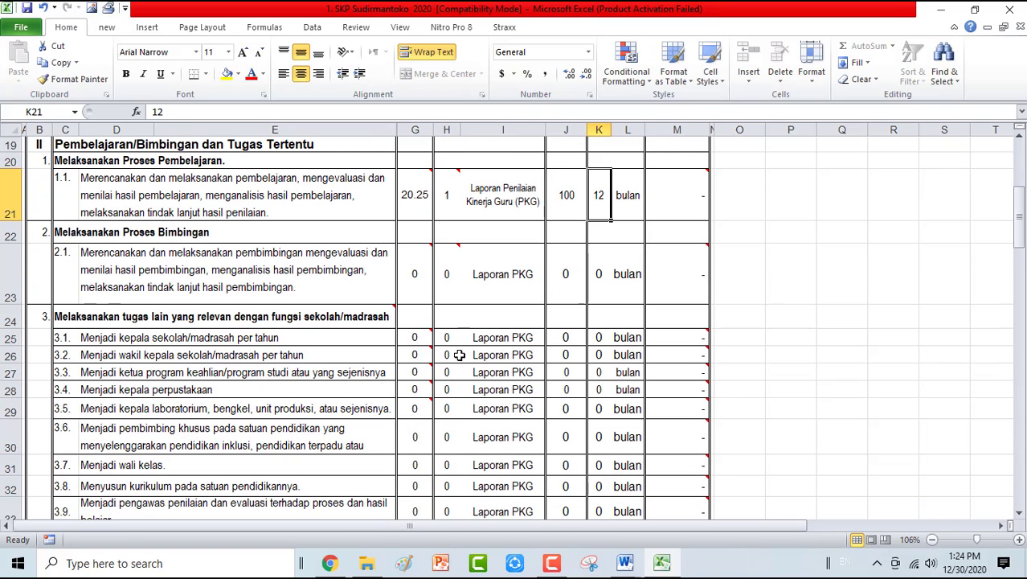
{"action": "mouse_move", "coordinate": [440, 269]}
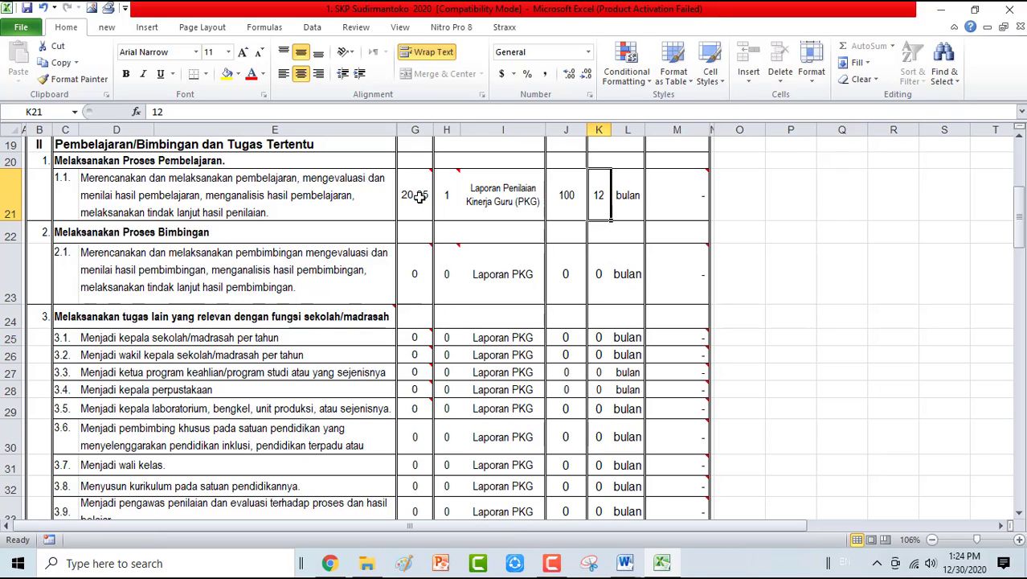
{"action": "mouse_move", "coordinate": [416, 197]}
{"action": "left_click", "coordinate": [447, 355]}
{"action": "left_click", "coordinate": [466, 355]}
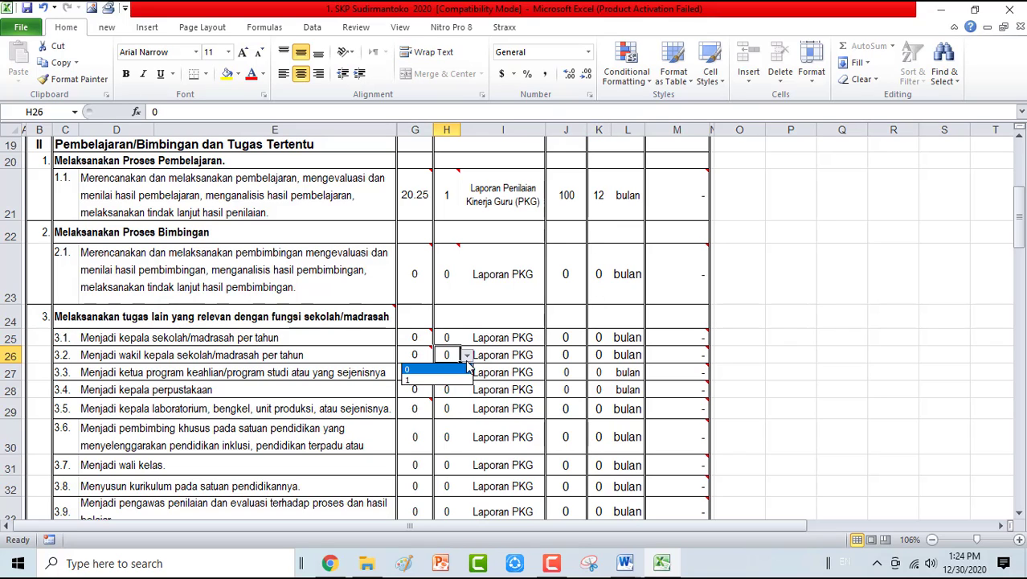
{"action": "left_click", "coordinate": [414, 379]}
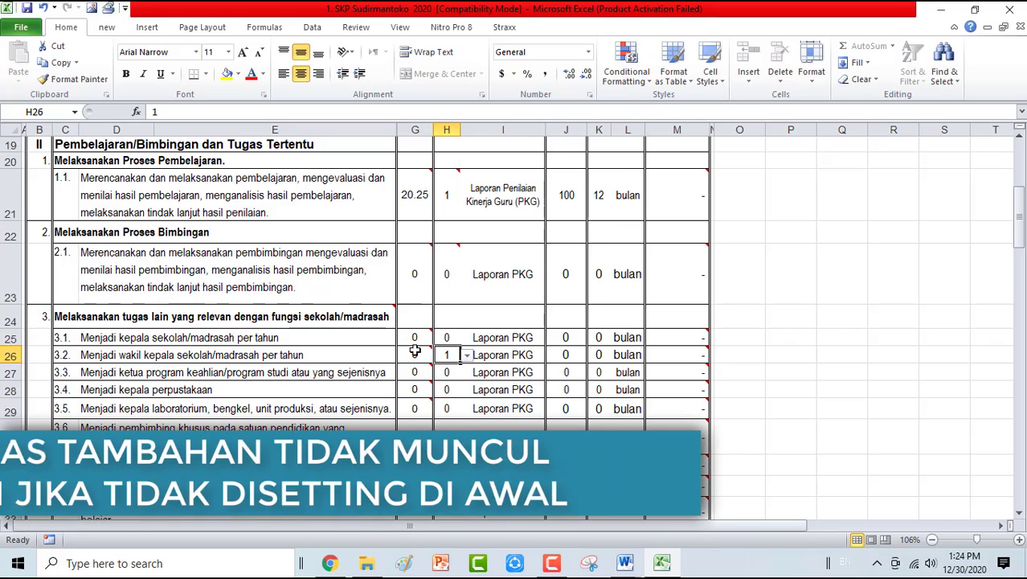
{"action": "left_click", "coordinate": [415, 351]}
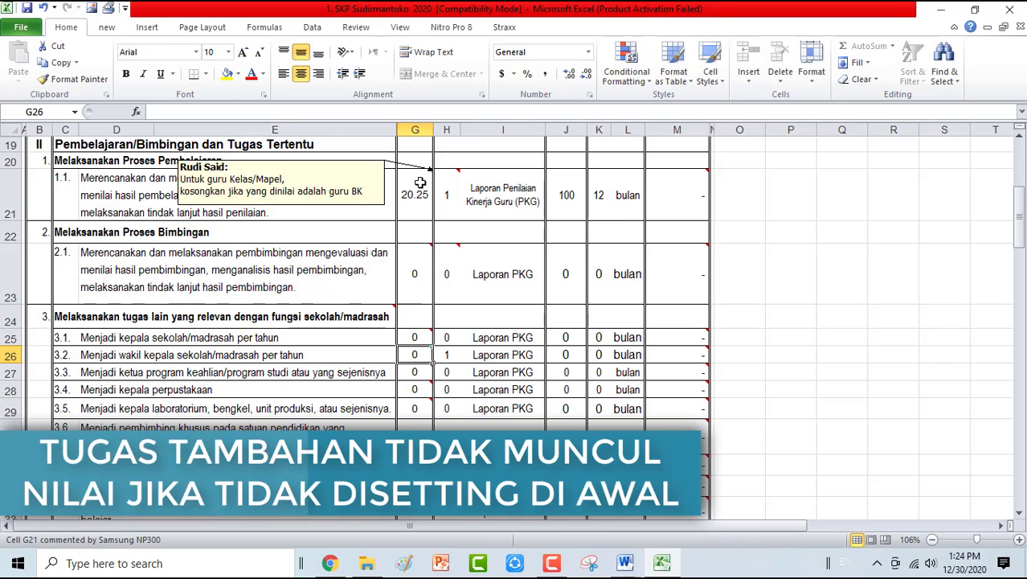
{"action": "left_click", "coordinate": [447, 355]}
{"action": "left_click", "coordinate": [466, 358]}
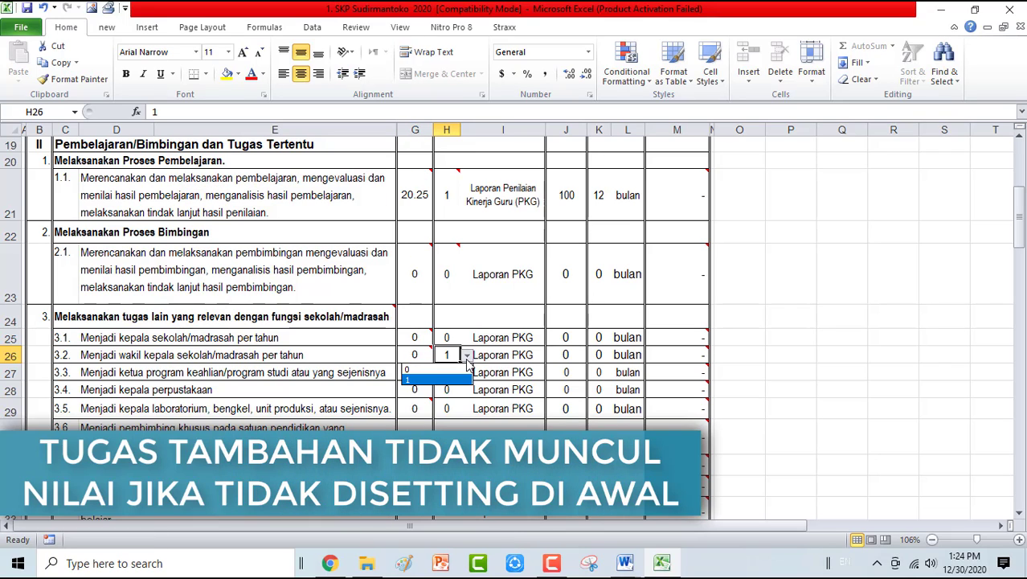
{"action": "left_click", "coordinate": [447, 378]}
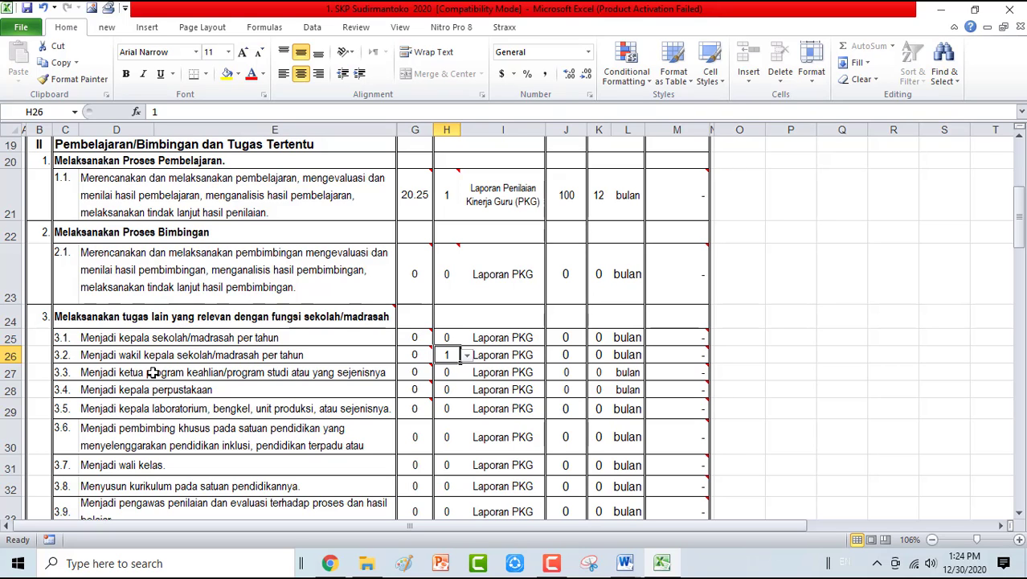
Set Tugas Tambahan to Wakil Kepala Sekolah/Madrasah in the opening settings and return to the SKP form's activity targets
{"action": "scroll", "coordinate": [812, 346], "scroll_direction": "up", "scroll_amount": 6}
{"action": "left_click", "coordinate": [844, 143]}
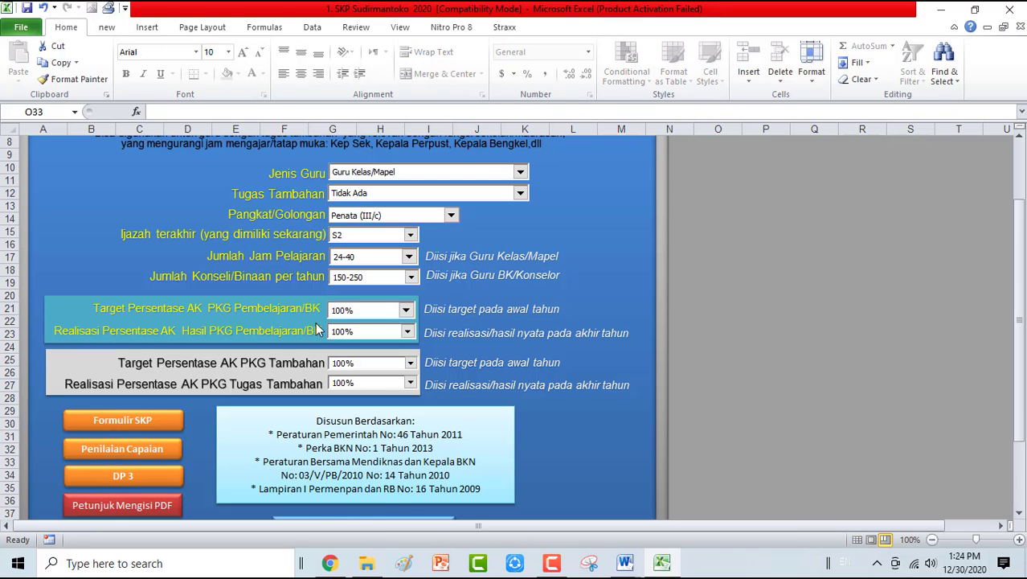
{"action": "left_click", "coordinate": [521, 195]}
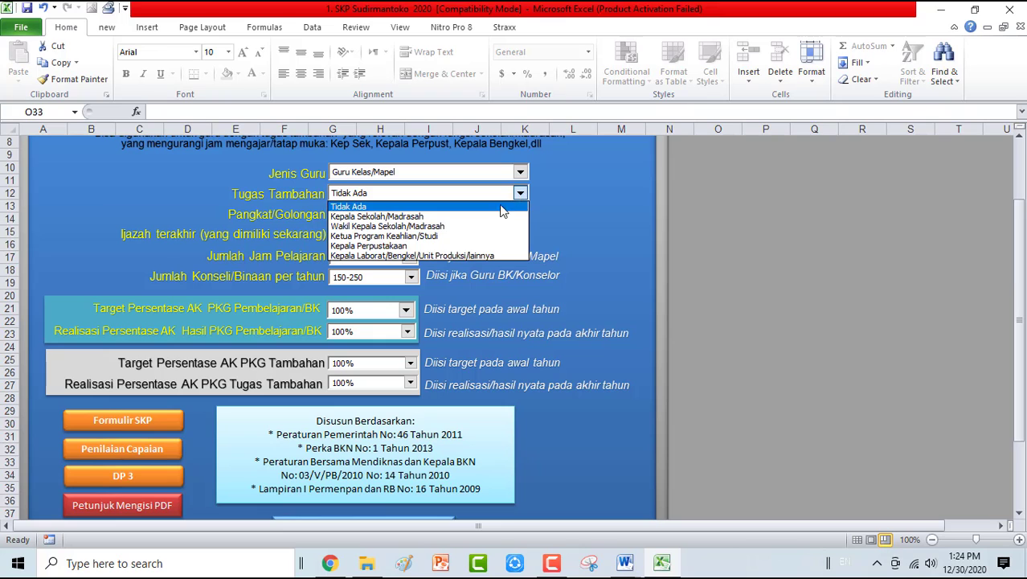
{"action": "left_click", "coordinate": [446, 227]}
{"action": "left_click", "coordinate": [145, 425]}
{"action": "scroll", "coordinate": [420, 418], "scroll_direction": "down", "scroll_amount": 3}
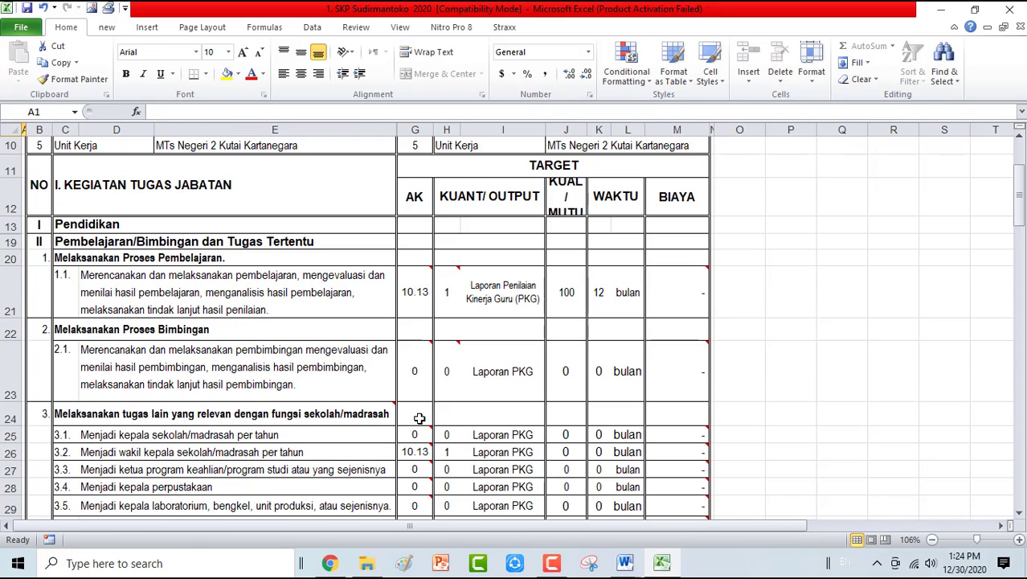
Compare the AK values of learning activity 1.1 and vice-principal activity 3.2, and check the output of 3.2
{"action": "left_click", "coordinate": [415, 292]}
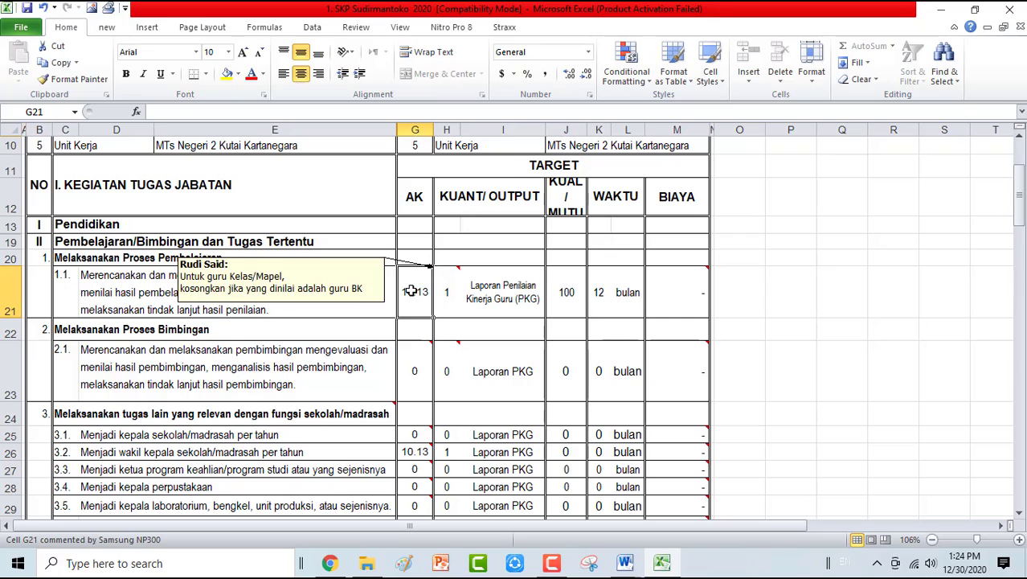
{"action": "left_click", "coordinate": [415, 455]}
{"action": "mouse_move", "coordinate": [424, 292]}
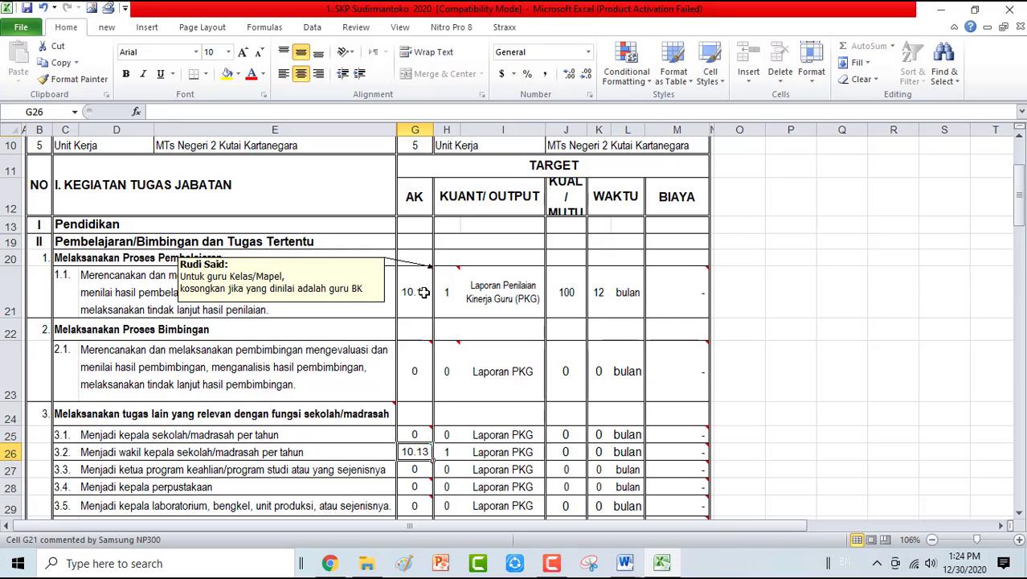
{"action": "left_click", "coordinate": [497, 452]}
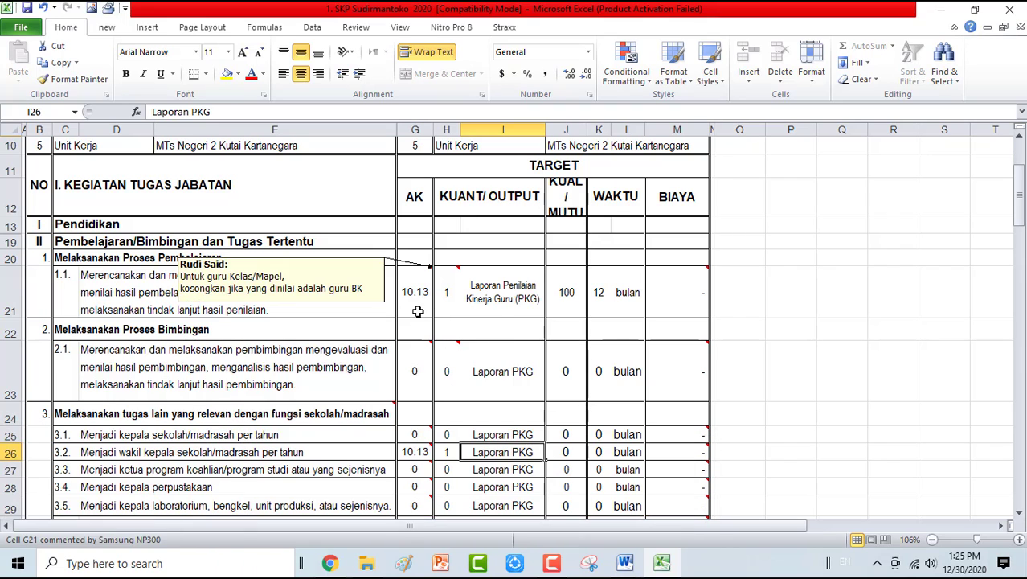
{"action": "mouse_move", "coordinate": [411, 453]}
Return Tugas Tambahan to Tidak Ada in the opening settings and reopen the SKP form
{"action": "scroll", "coordinate": [721, 400], "scroll_direction": "up", "scroll_amount": 3}
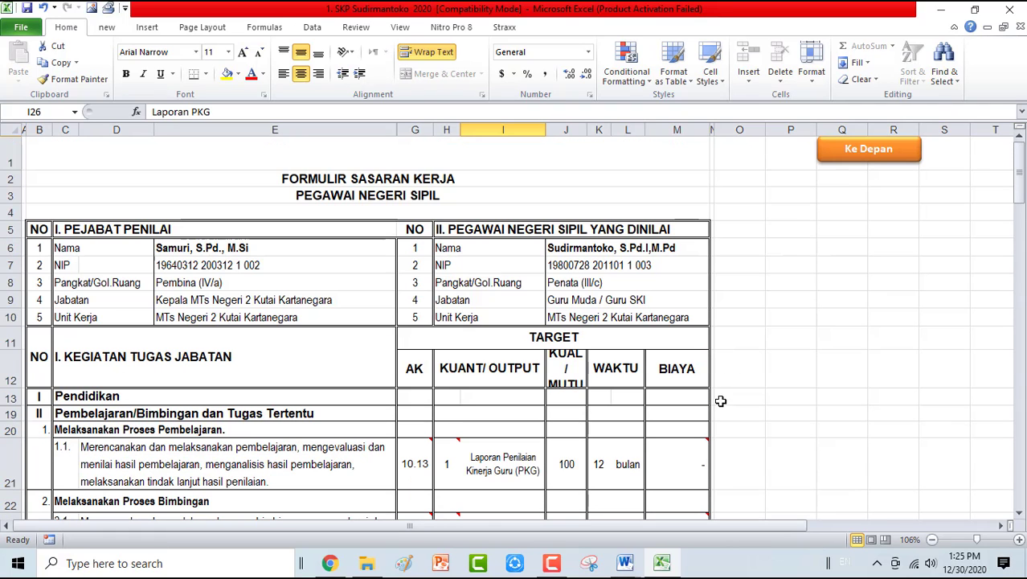
{"action": "left_click", "coordinate": [863, 154]}
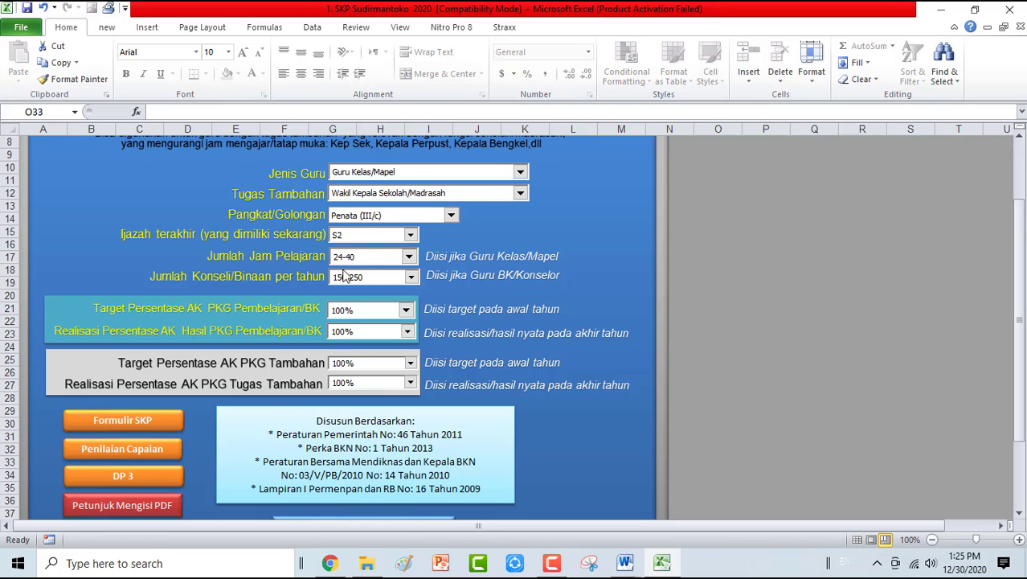
{"action": "left_click", "coordinate": [520, 193]}
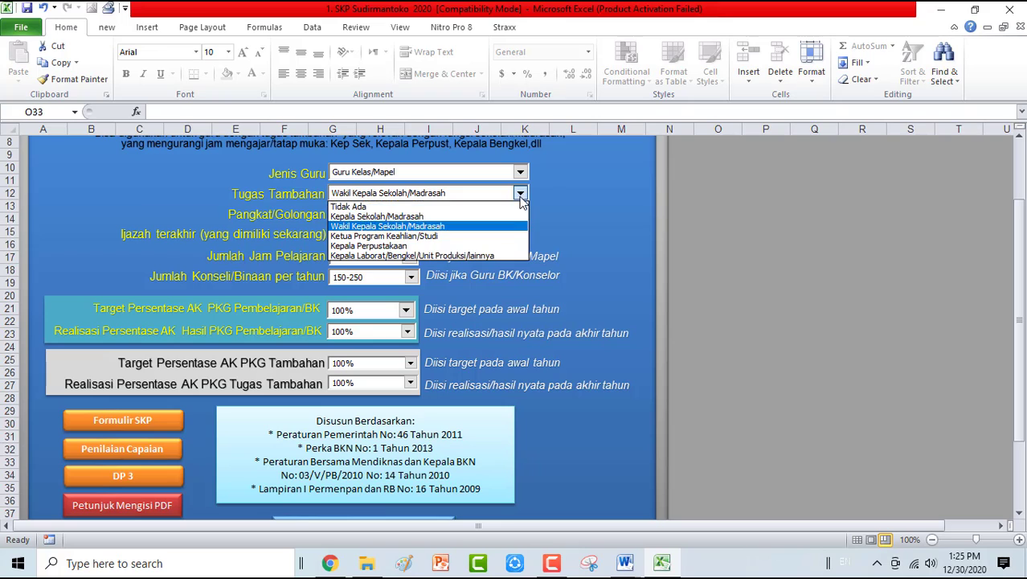
{"action": "left_click", "coordinate": [461, 207]}
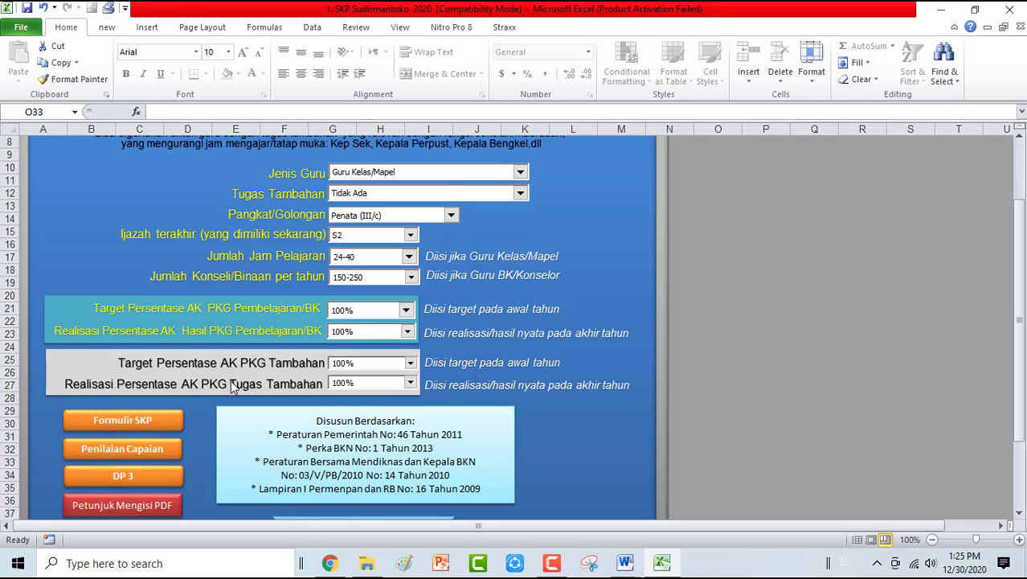
{"action": "left_click", "coordinate": [155, 426]}
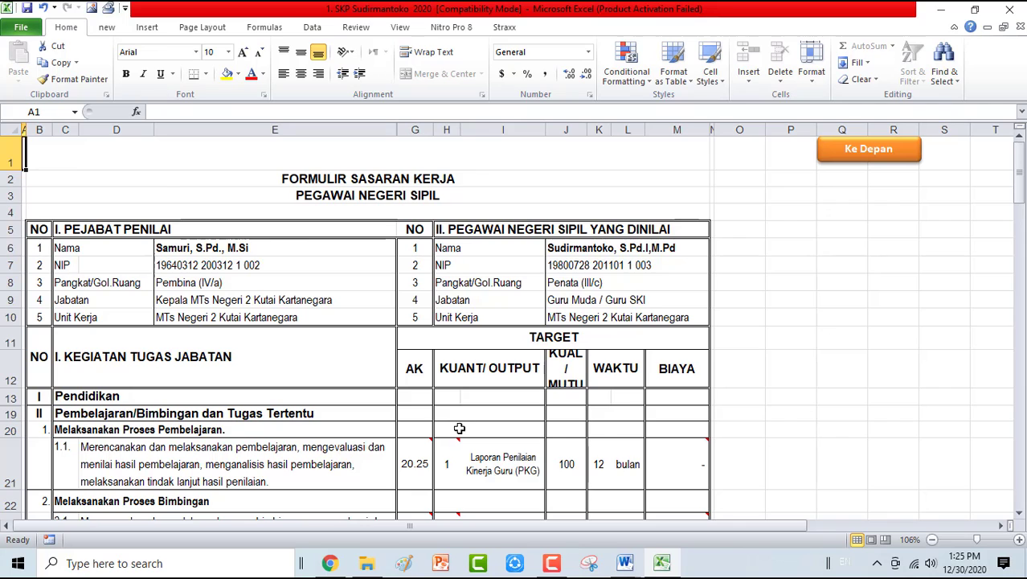
Set the quantity of activity 3.2, Menjadi wakil kepala sekolah/madrasah per tahun, back to 0
{"action": "scroll", "coordinate": [459, 426], "scroll_direction": "down", "scroll_amount": 4}
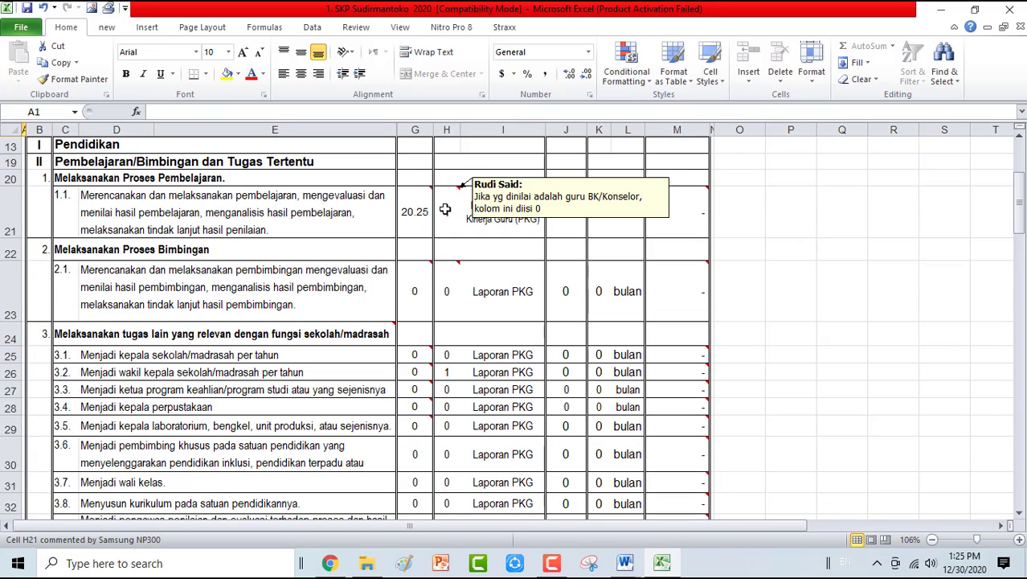
{"action": "left_click", "coordinate": [446, 210]}
{"action": "left_click", "coordinate": [450, 371]}
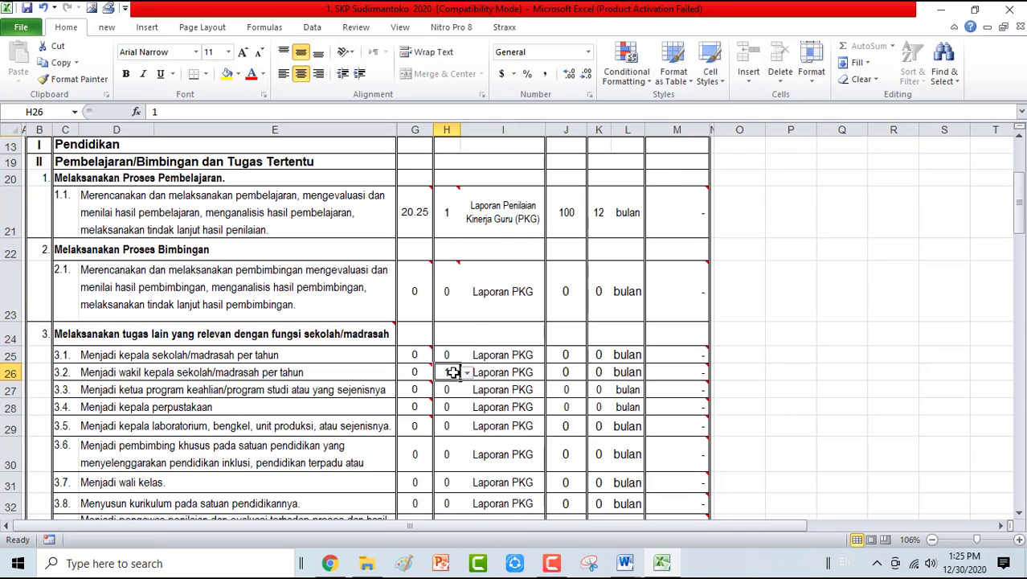
{"action": "left_click", "coordinate": [466, 373]}
{"action": "left_click", "coordinate": [450, 386]}
Hide rows 22 to 37, the unused Melaksanakan Proses Bimbingan and additional school duty items
{"action": "left_click_drag", "start_coordinate": [8, 252], "coordinate": [105, 373]}
{"action": "right_click", "coordinate": [162, 233]}
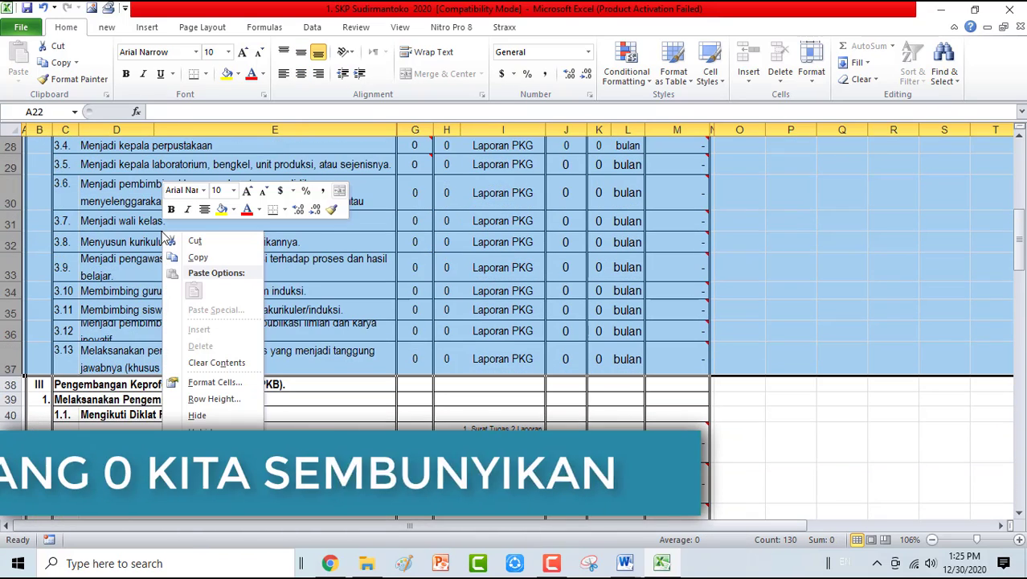
{"action": "left_click", "coordinate": [196, 415]}
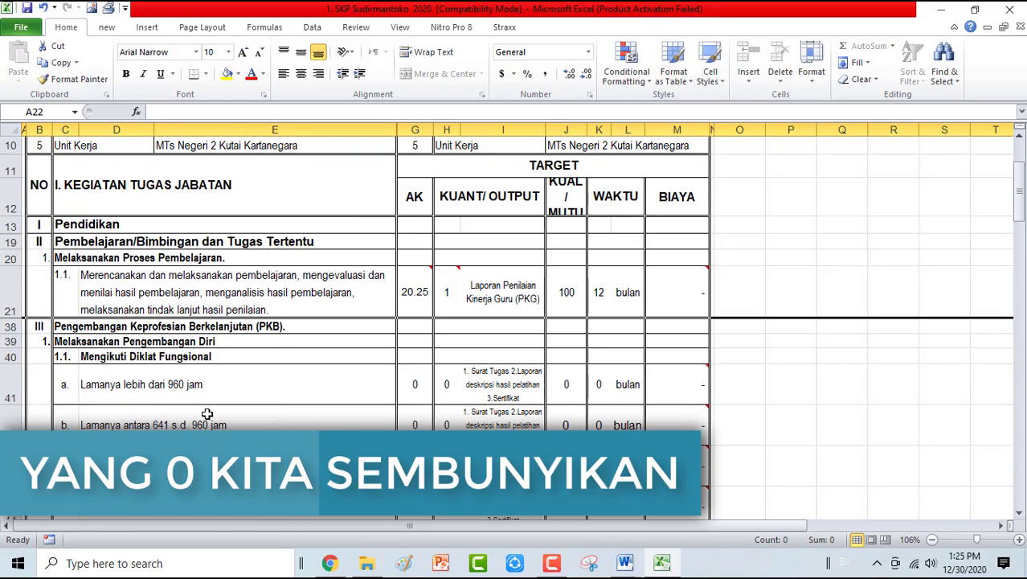
{"action": "left_click", "coordinate": [178, 300]}
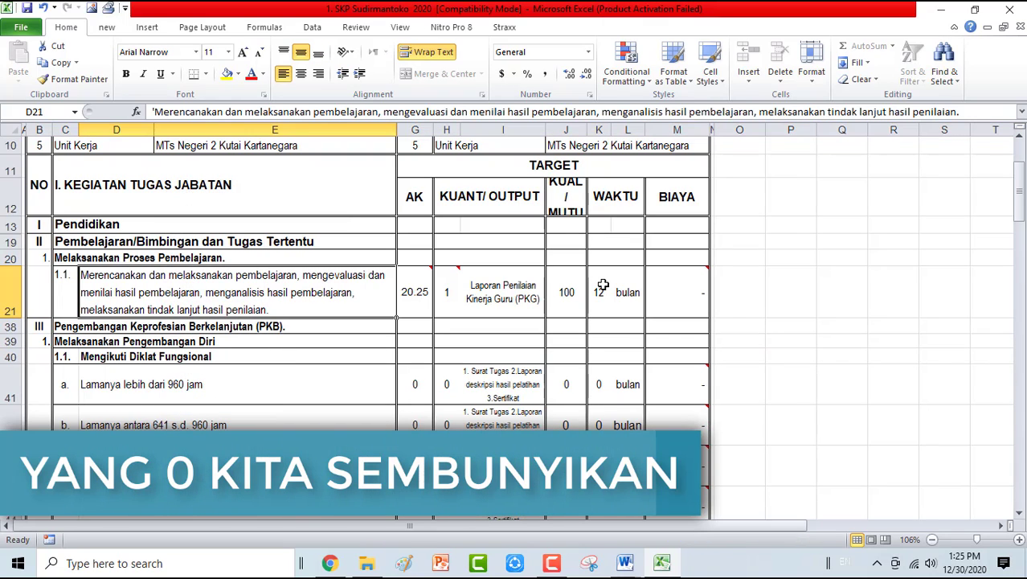
Look through the remaining activities down to the signature block, and examine the Mengikuti Diklat Fungsional items under Pengembangan Diri
{"action": "scroll", "coordinate": [419, 389], "scroll_direction": "down", "scroll_amount": 2}
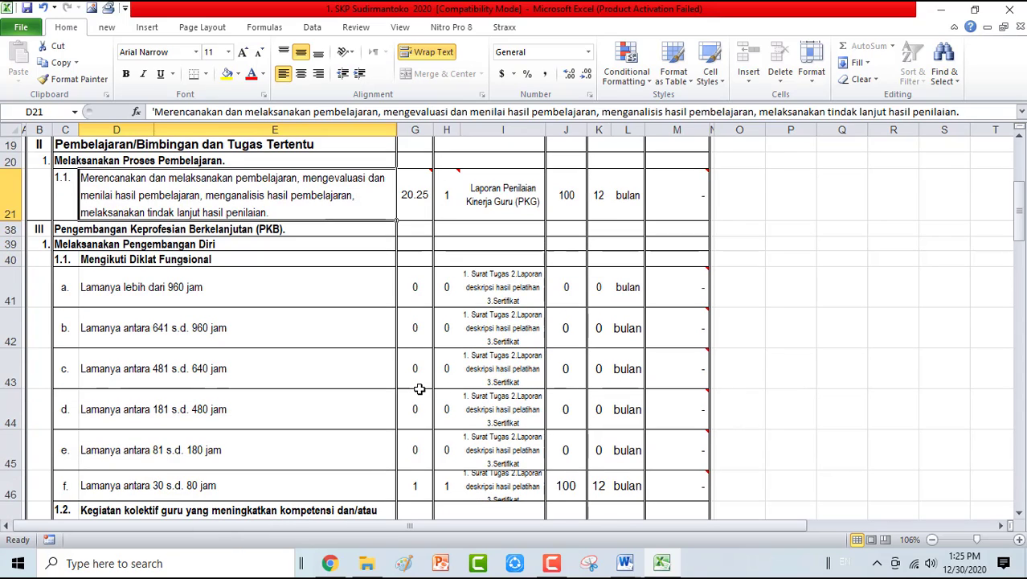
{"action": "scroll", "coordinate": [420, 389], "scroll_direction": "up", "scroll_amount": 5}
{"action": "scroll", "coordinate": [603, 386], "scroll_direction": "down", "scroll_amount": 20}
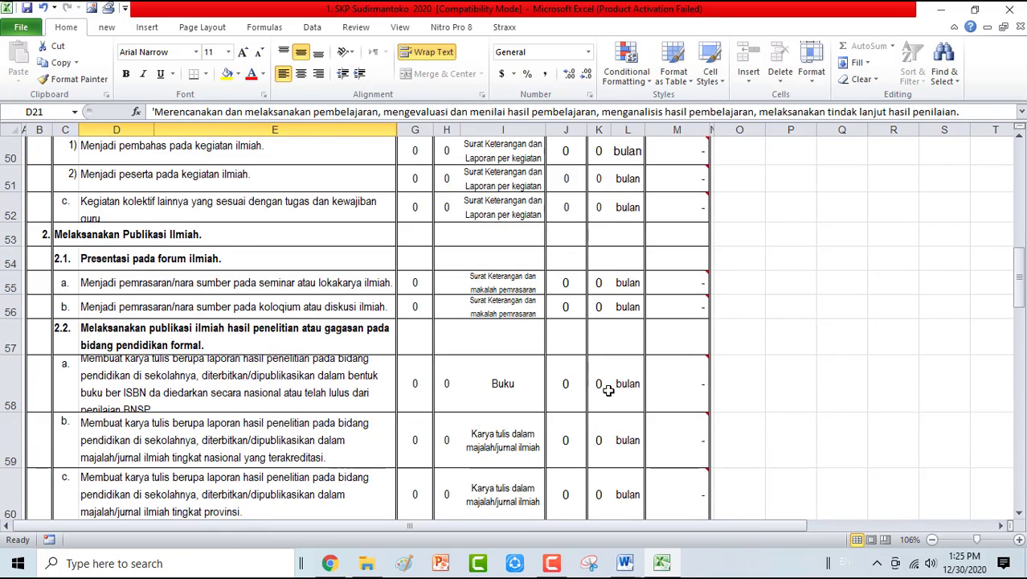
{"action": "mouse_move", "coordinate": [662, 563]}
{"action": "scroll", "coordinate": [670, 483], "scroll_direction": "down", "scroll_amount": 15}
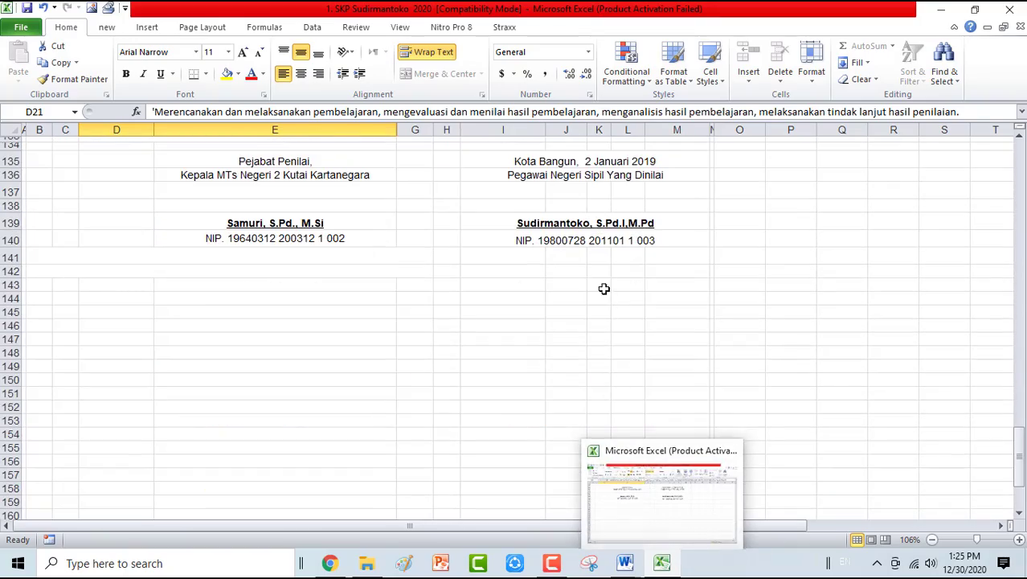
{"action": "scroll", "coordinate": [447, 290], "scroll_direction": "up", "scroll_amount": 13}
{"action": "scroll", "coordinate": [447, 290], "scroll_direction": "up", "scroll_amount": 20}
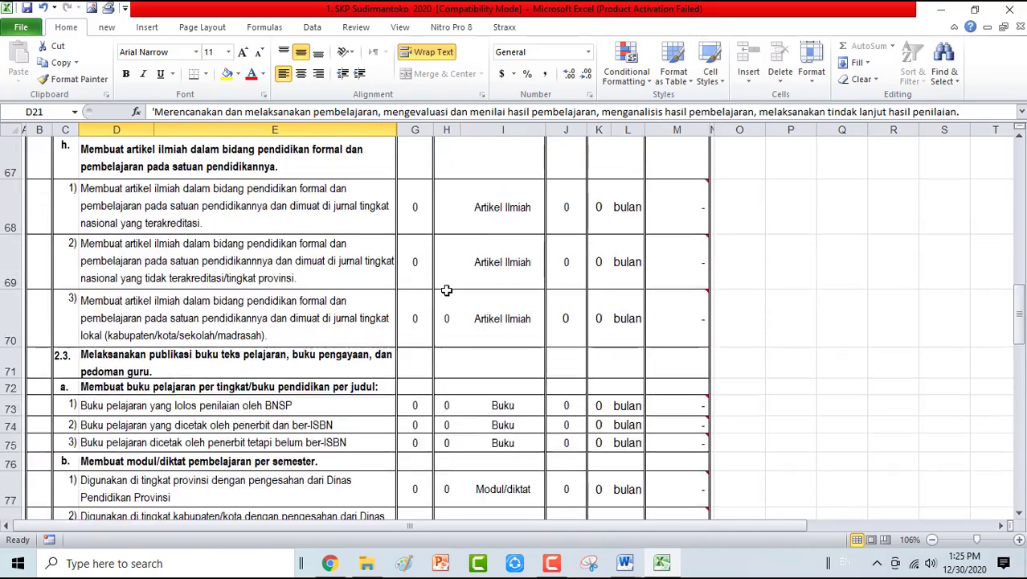
{"action": "scroll", "coordinate": [447, 290], "scroll_direction": "down", "scroll_amount": 3}
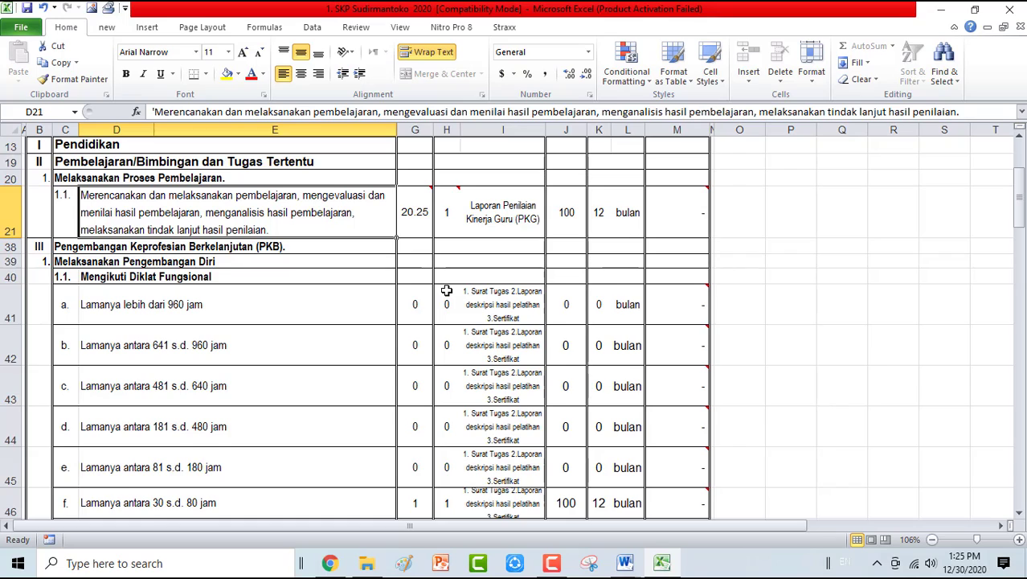
{"action": "scroll", "coordinate": [447, 290], "scroll_direction": "down", "scroll_amount": 2}
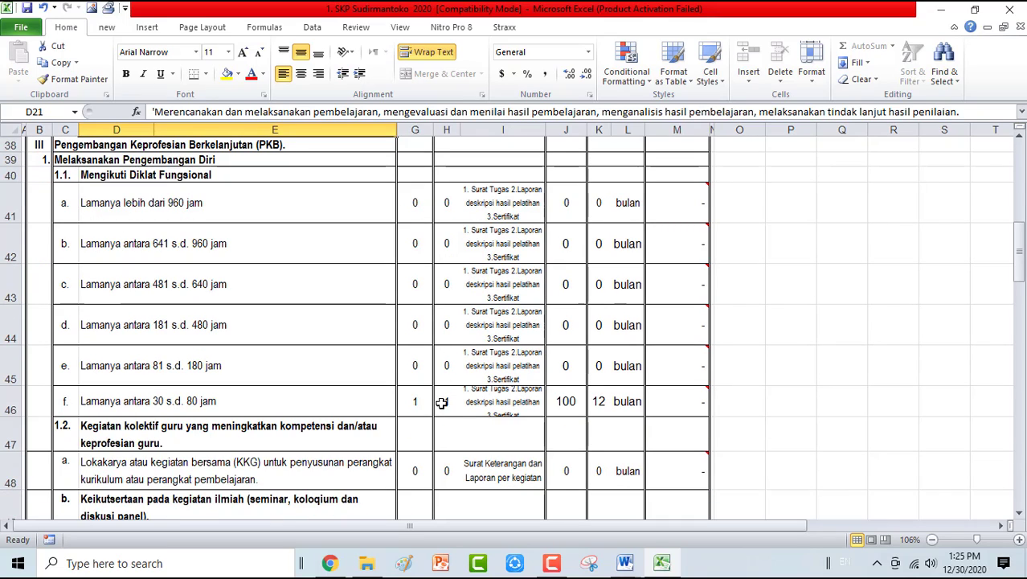
{"action": "scroll", "coordinate": [419, 349], "scroll_direction": "up", "scroll_amount": 1}
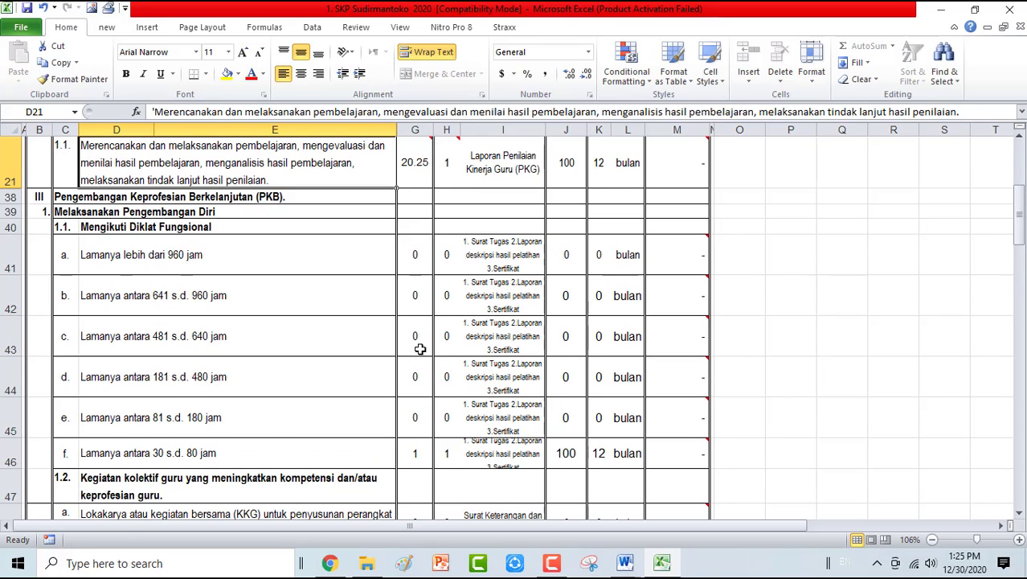
{"action": "scroll", "coordinate": [420, 349], "scroll_direction": "down", "scroll_amount": 1}
Set the quantity of item f, Lamanya antara 30 s.d. 80 jam, under Mengikuti Diklat Fungsional to 2
{"action": "left_click", "coordinate": [143, 403]}
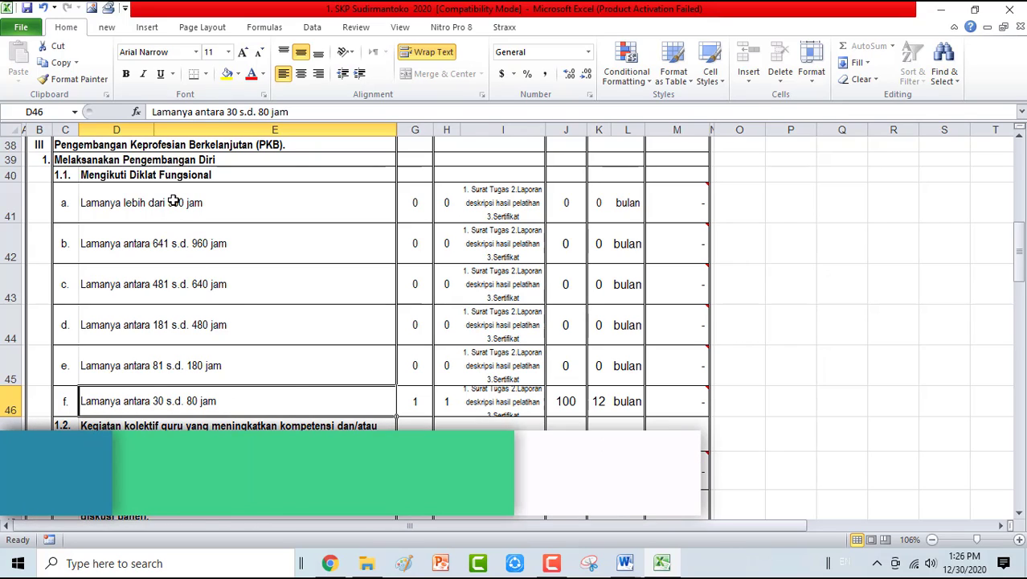
{"action": "left_click", "coordinate": [449, 402]}
{"action": "type", "text": "2"}
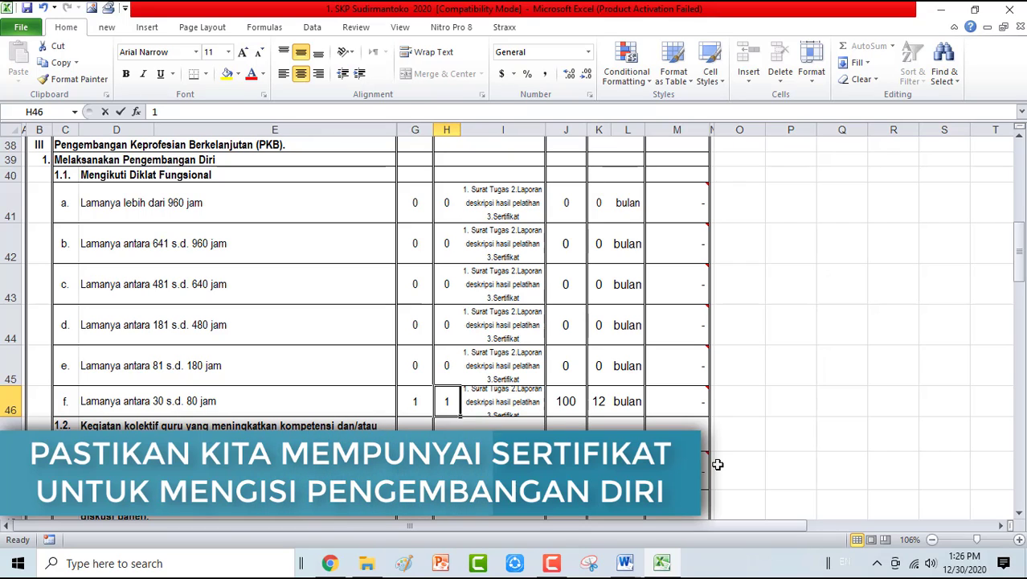
{"action": "key", "text": "Return"}
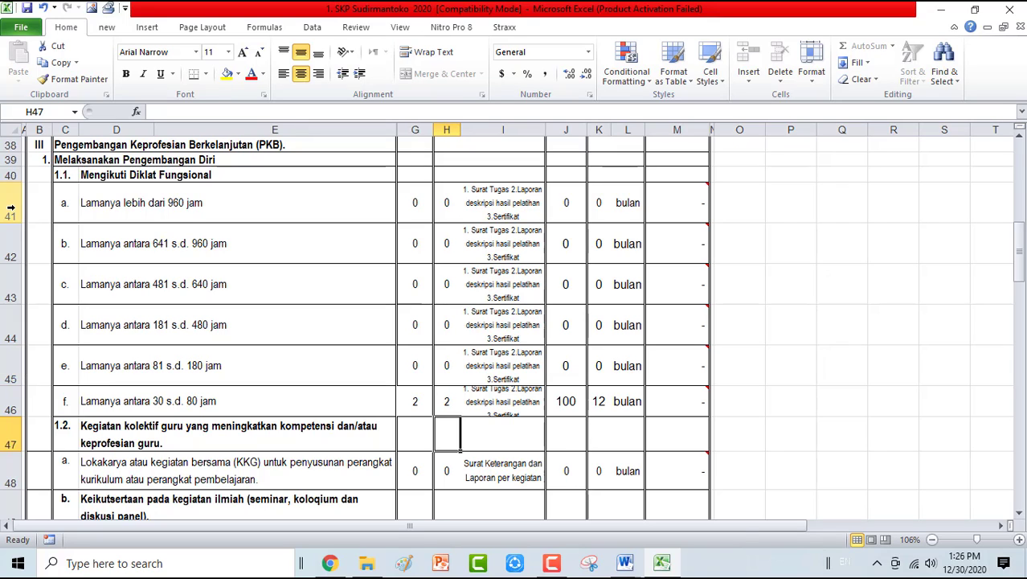
Hide rows 41 to 45, the unused items a to e under Mengikuti Diklat Fungsional
{"action": "left_click_drag", "start_coordinate": [11, 207], "coordinate": [58, 362]}
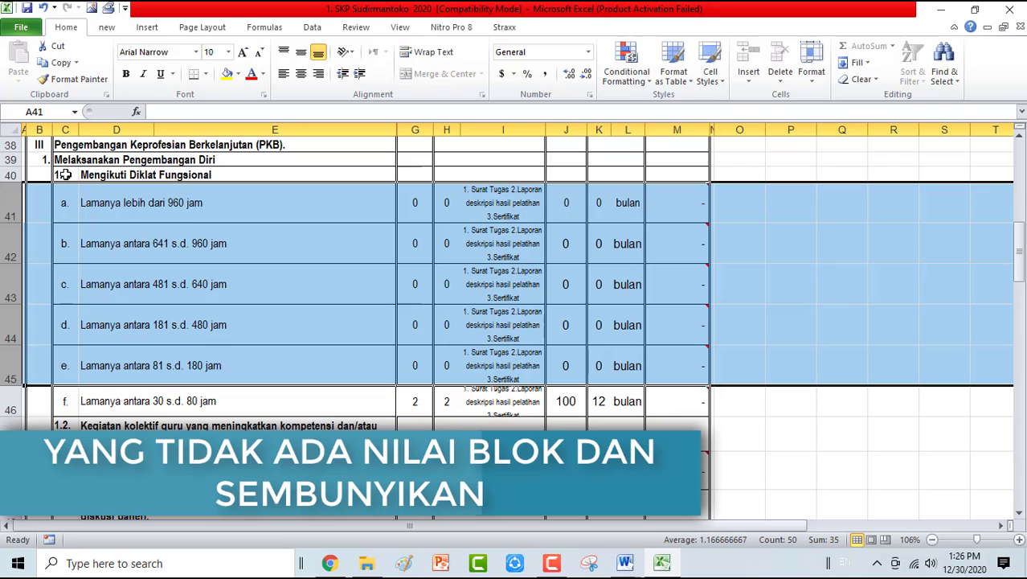
{"action": "right_click", "coordinate": [73, 254]}
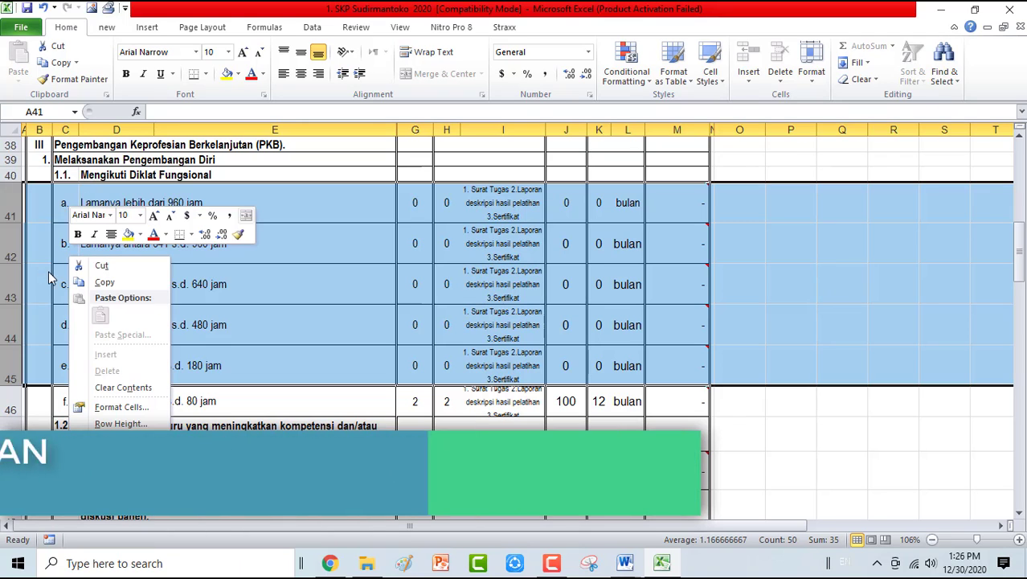
{"action": "left_click", "coordinate": [107, 441]}
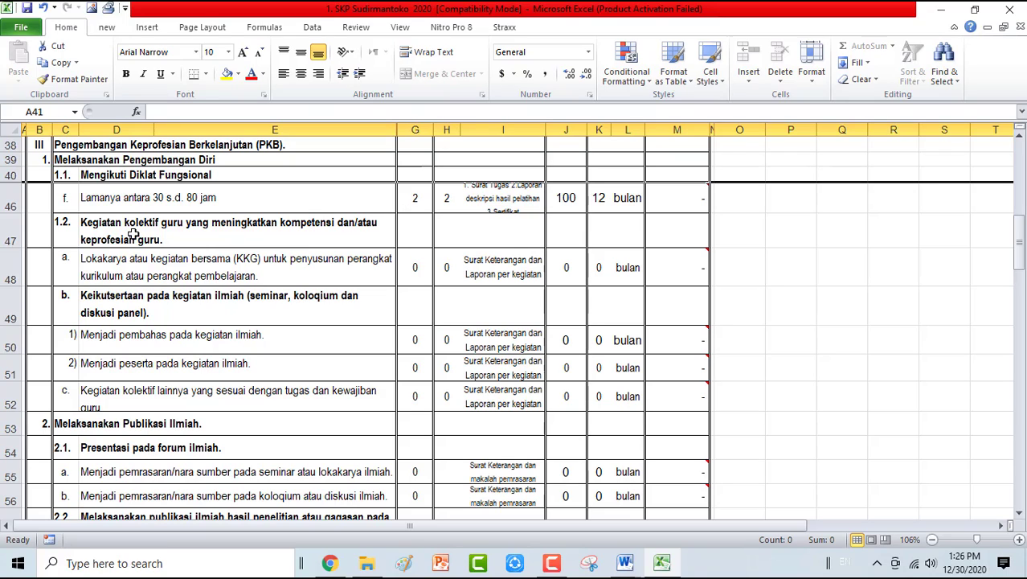
Hide rows 47 to 52, the unused section 1.2 Kegiatan kolektif guru and its items
{"action": "left_click", "coordinate": [12, 229]}
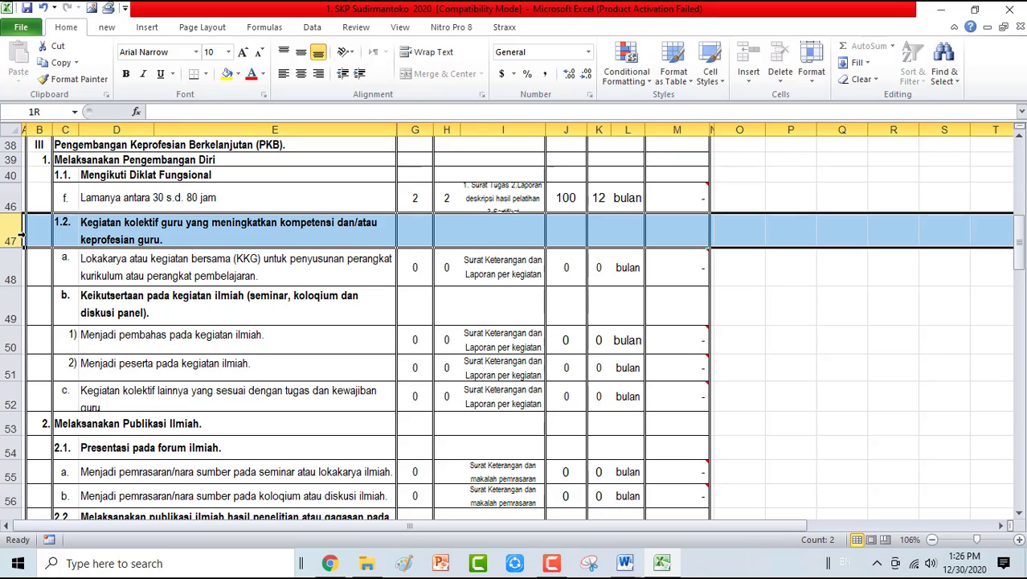
{"action": "left_click_drag", "start_coordinate": [21, 234], "coordinate": [77, 393]}
{"action": "right_click", "coordinate": [199, 325]}
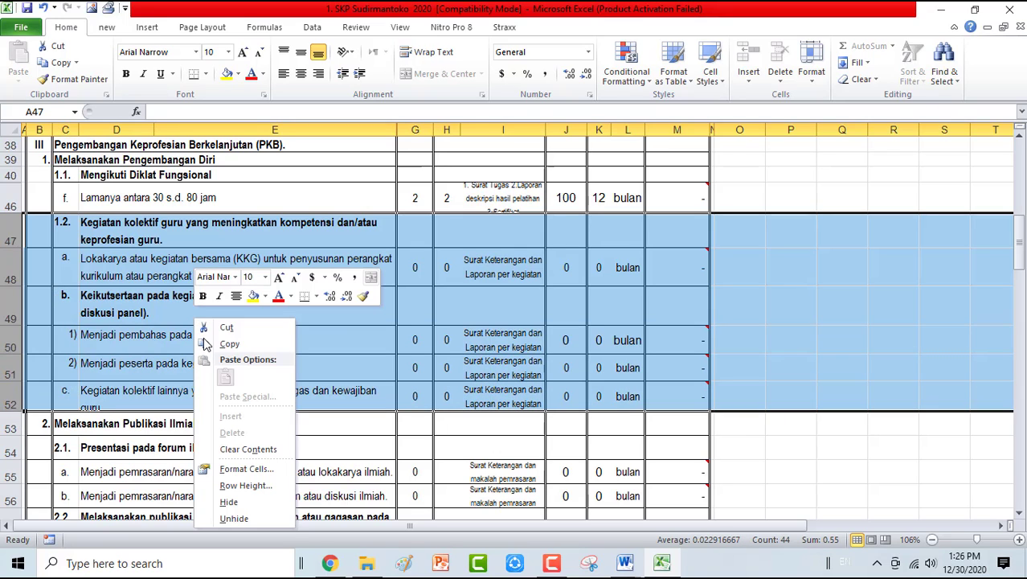
{"action": "left_click", "coordinate": [229, 502]}
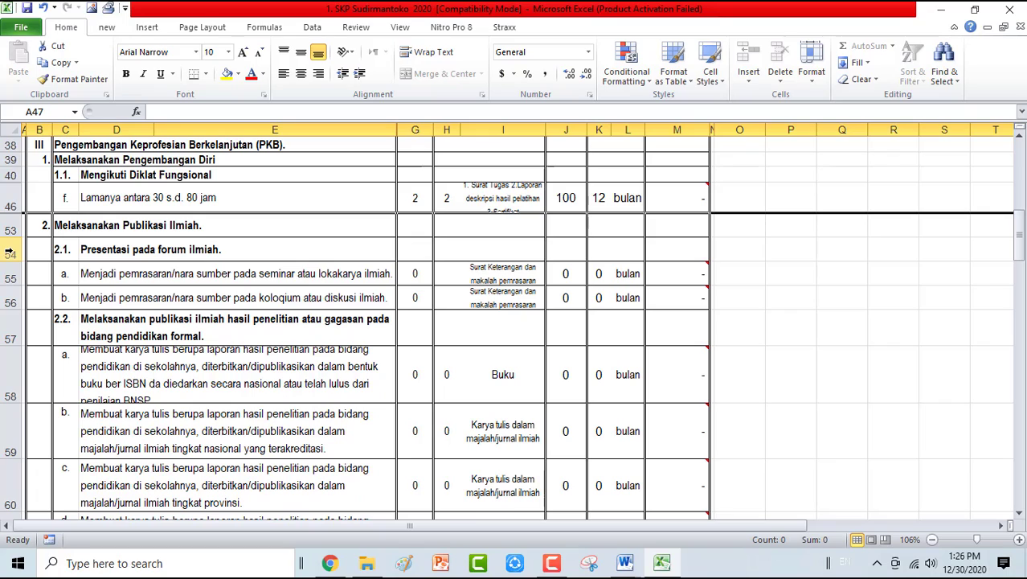
Hide rows 54 to 56, the unused section 2.1 Presentasi pada forum ilmiah
{"action": "left_click_drag", "start_coordinate": [13, 250], "coordinate": [45, 295]}
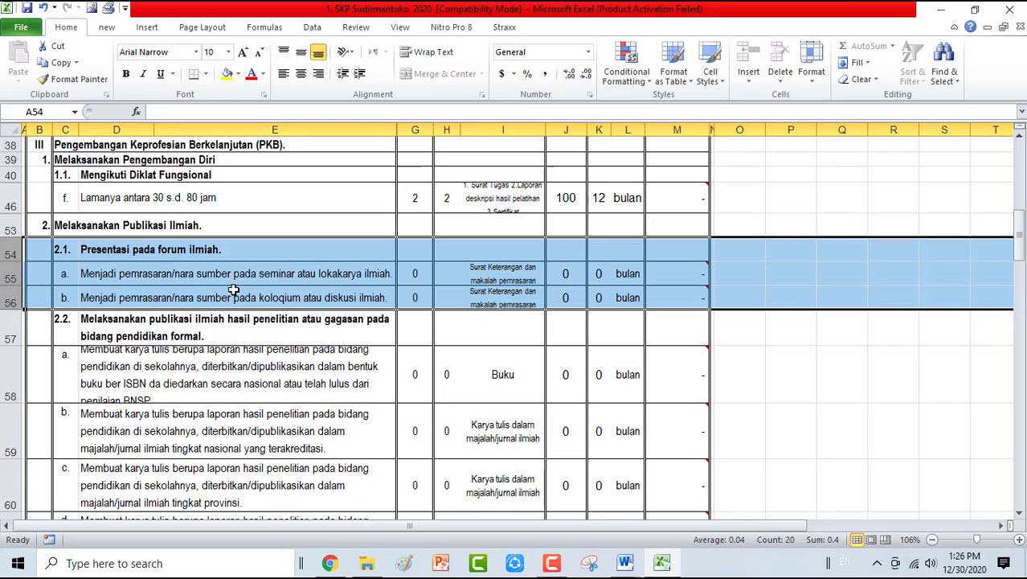
{"action": "right_click", "coordinate": [274, 277]}
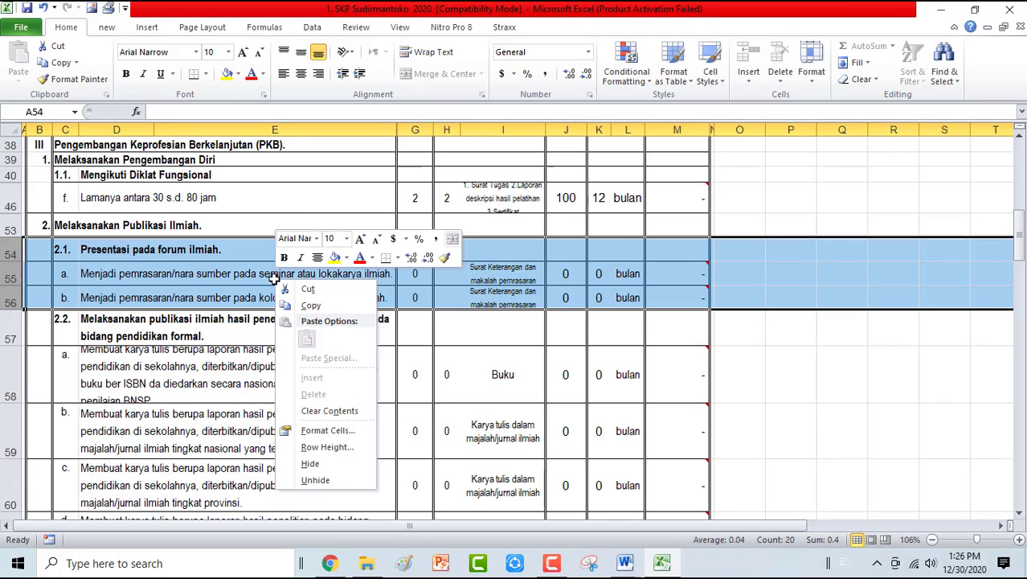
{"action": "left_click", "coordinate": [310, 464]}
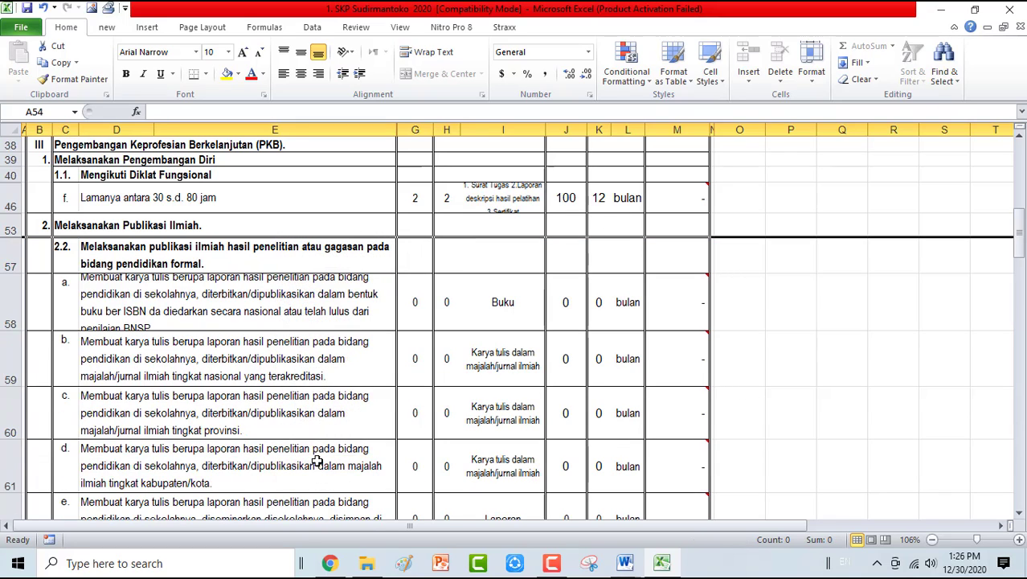
Under section 2.2, set the quantity of item e, the Laporan, to 1 and of item f, the Makalah, to 0
{"action": "scroll", "coordinate": [326, 340], "scroll_direction": "down", "scroll_amount": 2}
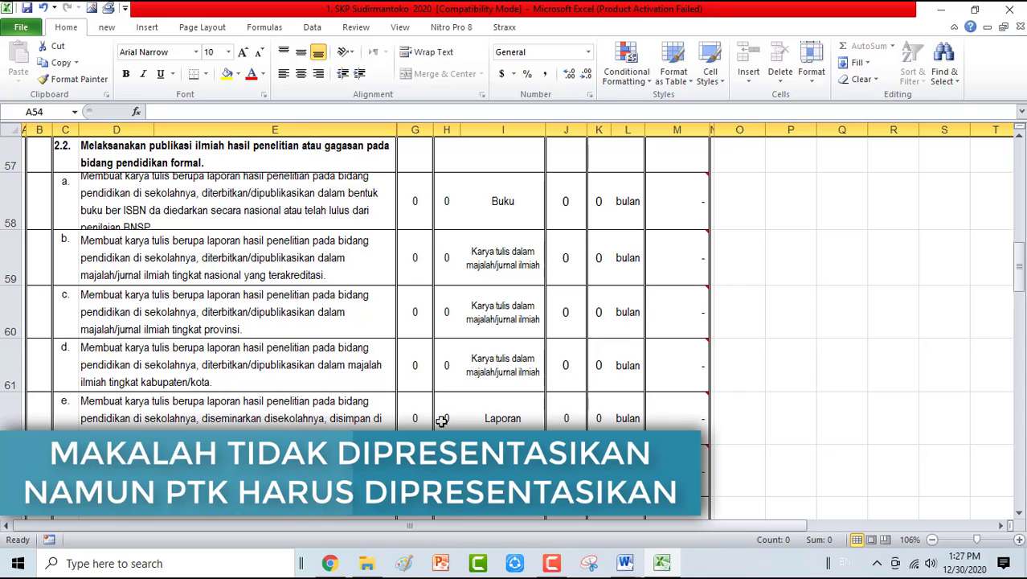
{"action": "left_click", "coordinate": [443, 420]}
{"action": "type", "text": "1"}
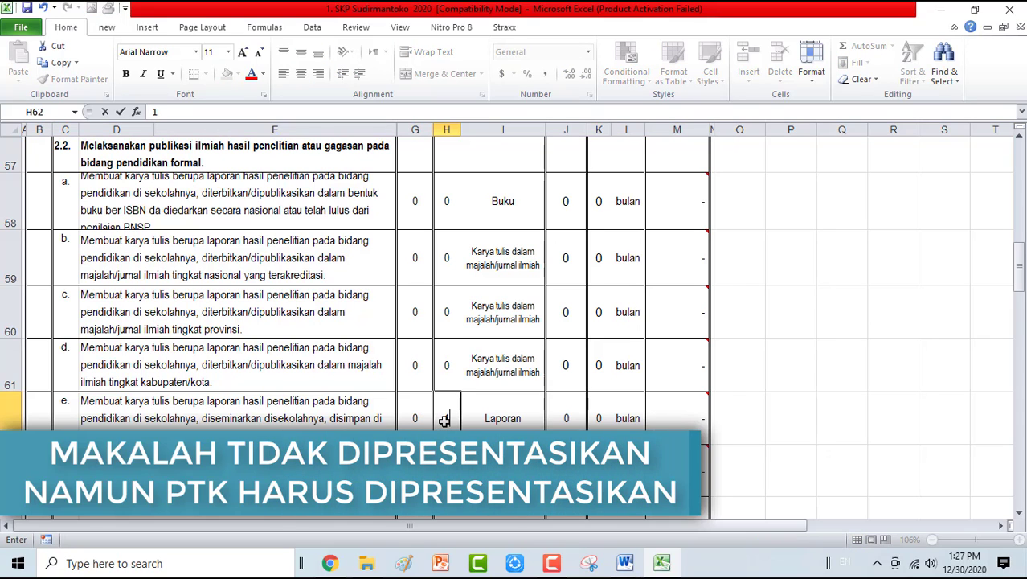
{"action": "key", "text": "Return"}
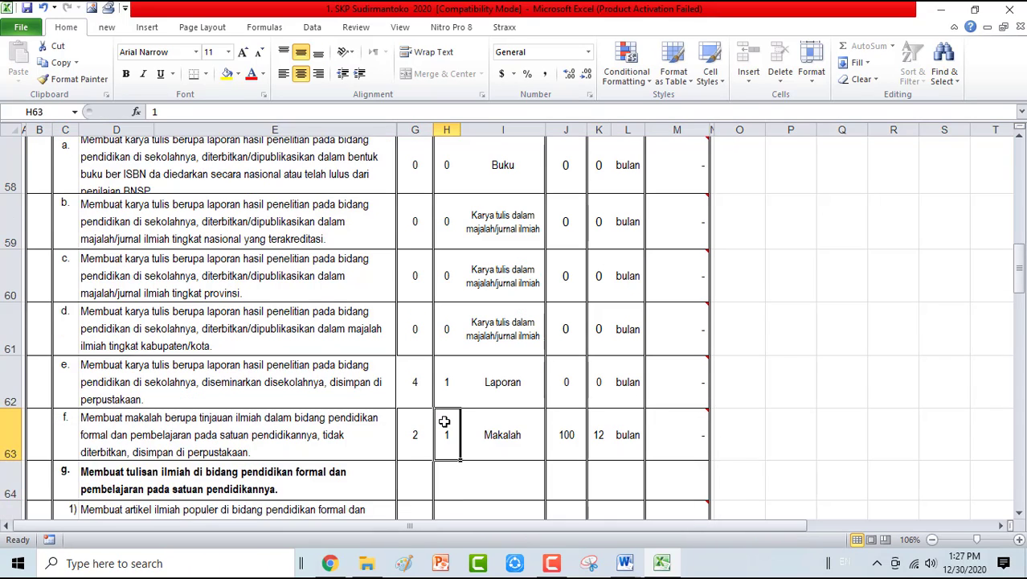
{"action": "type", "text": "0"}
{"action": "key", "text": "Return"}
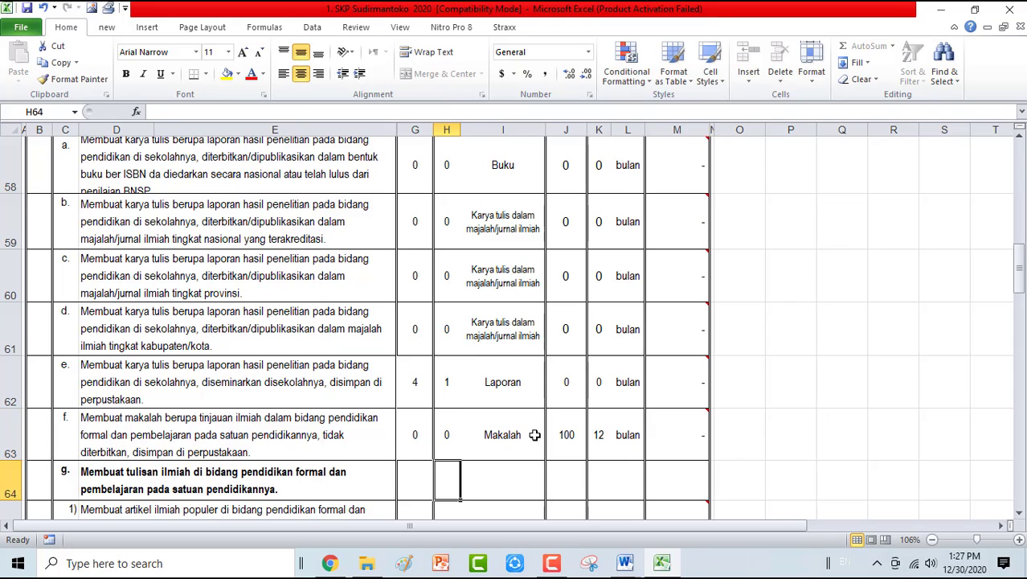
Set the quality of item e, the Laporan in row 62, to 100 and its time to 12 bulan
{"action": "left_click", "coordinate": [567, 393]}
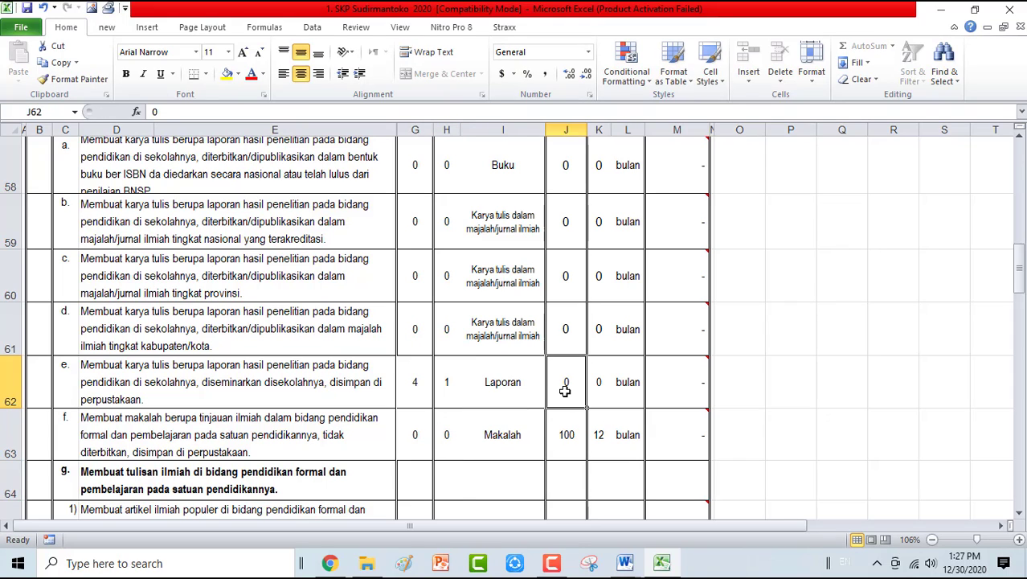
{"action": "type", "text": "100"}
{"action": "key", "text": "Tab"}
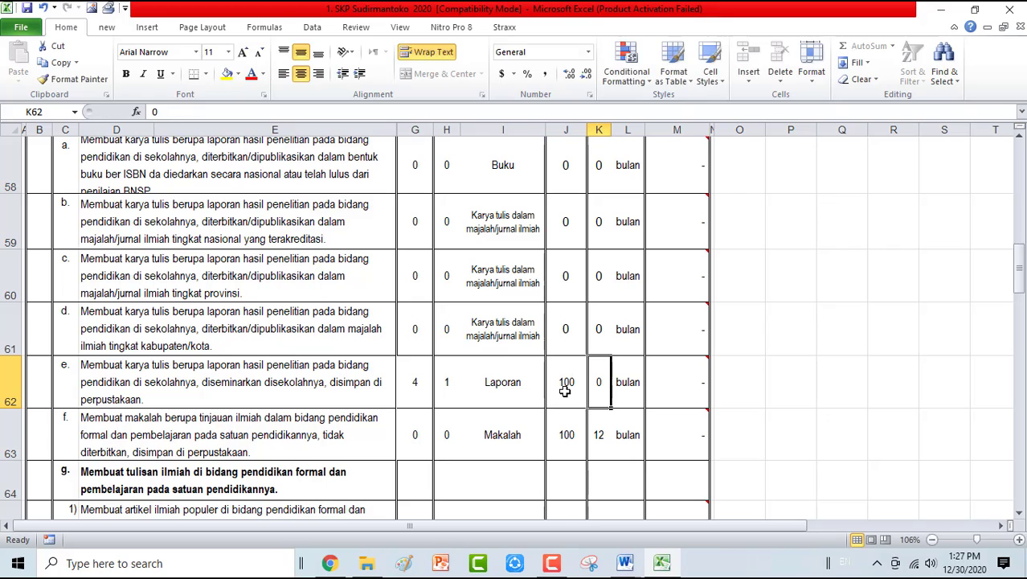
{"action": "type", "text": "12"}
{"action": "key", "text": "Tab"}
Set both the quality and the time of item f, the Makalah in row 63, to 0
{"action": "left_click", "coordinate": [566, 434]}
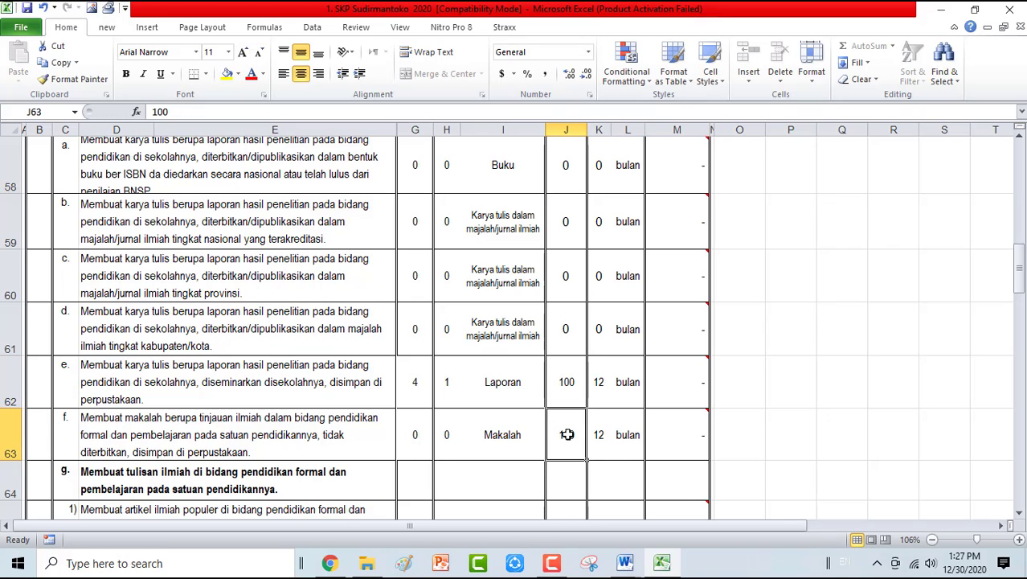
{"action": "type", "text": "0"}
{"action": "left_click", "coordinate": [599, 434]}
{"action": "type", "text": "0"}
{"action": "left_click", "coordinate": [635, 434]}
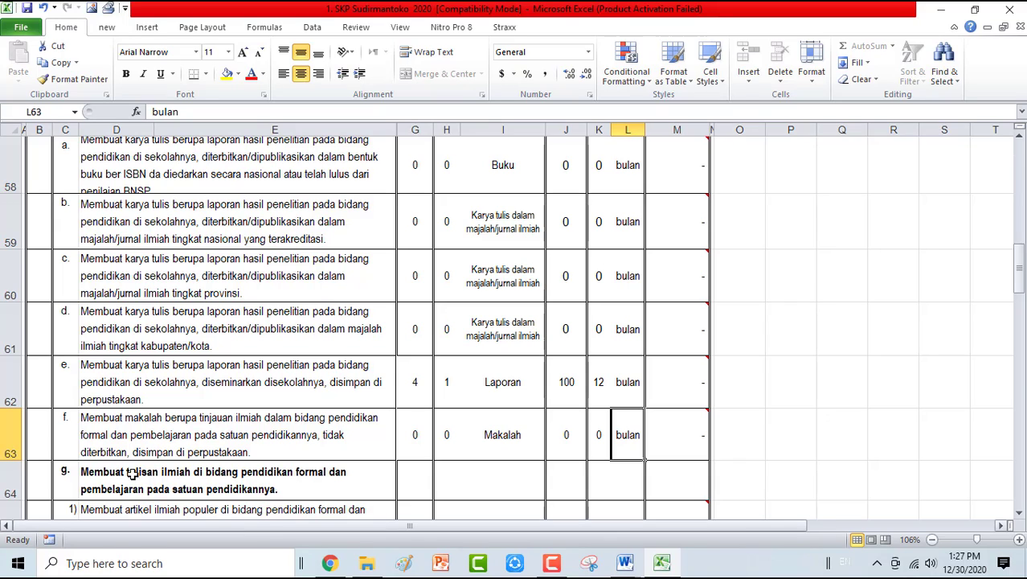
Hide row 63, the unused Makalah item f
{"action": "left_click", "coordinate": [5, 435]}
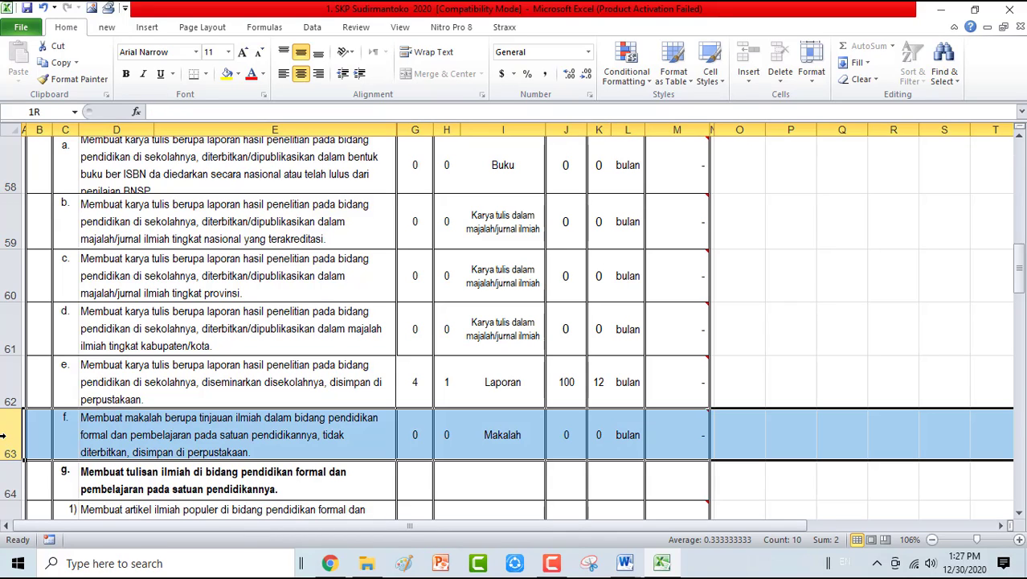
{"action": "right_click", "coordinate": [4, 435]}
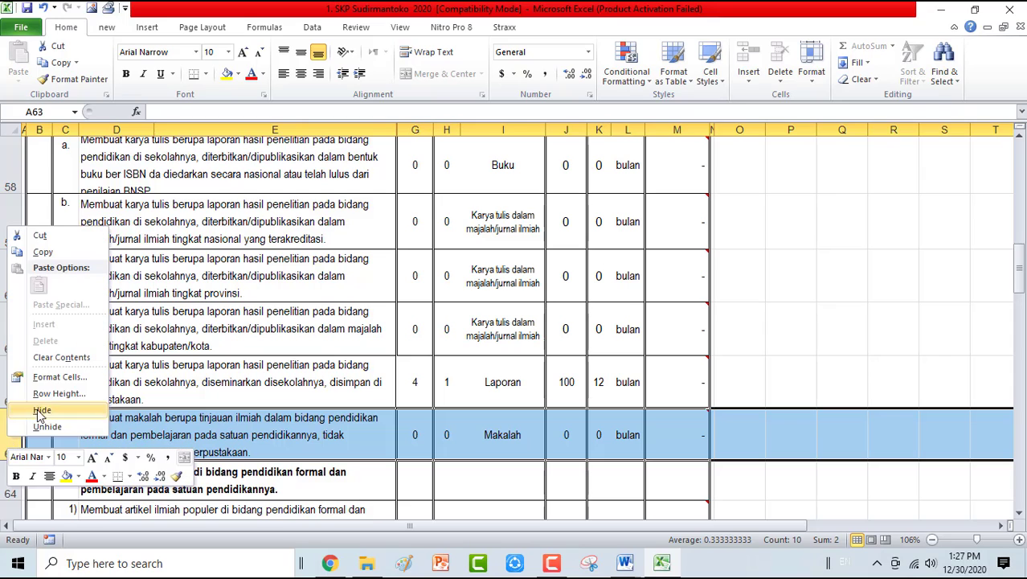
{"action": "left_click", "coordinate": [44, 410]}
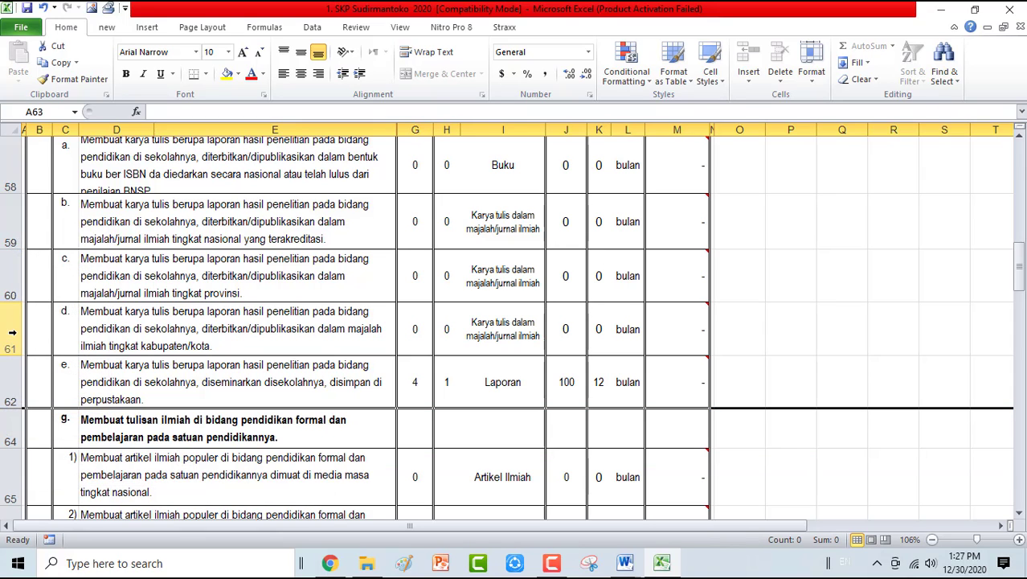
Hide rows 58 to 61, the unused items a to d under section 2.2, keeping the section heading
{"action": "left_click_drag", "start_coordinate": [12, 332], "coordinate": [34, 131]}
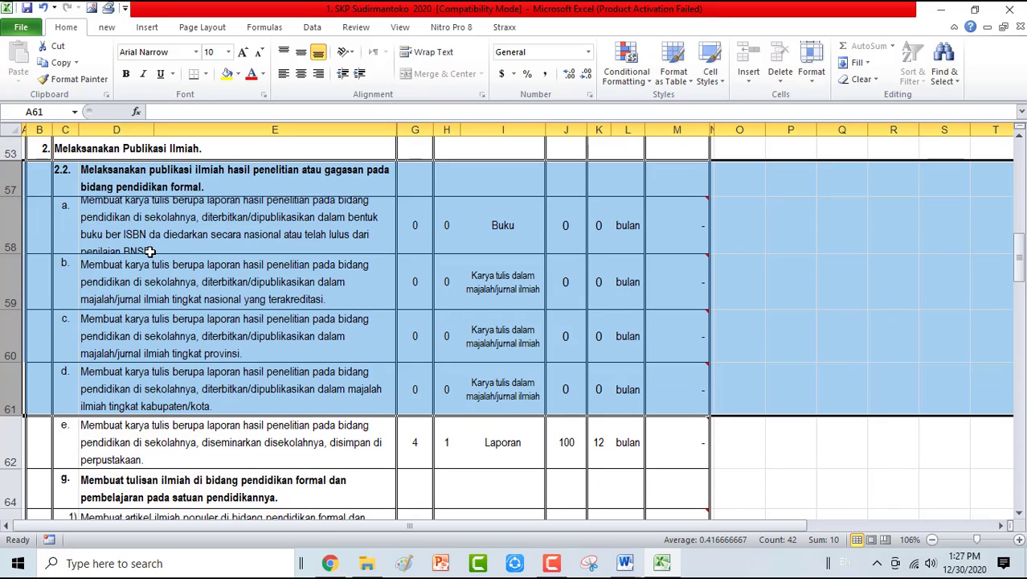
{"action": "left_click_drag", "start_coordinate": [149, 252], "coordinate": [150, 252]}
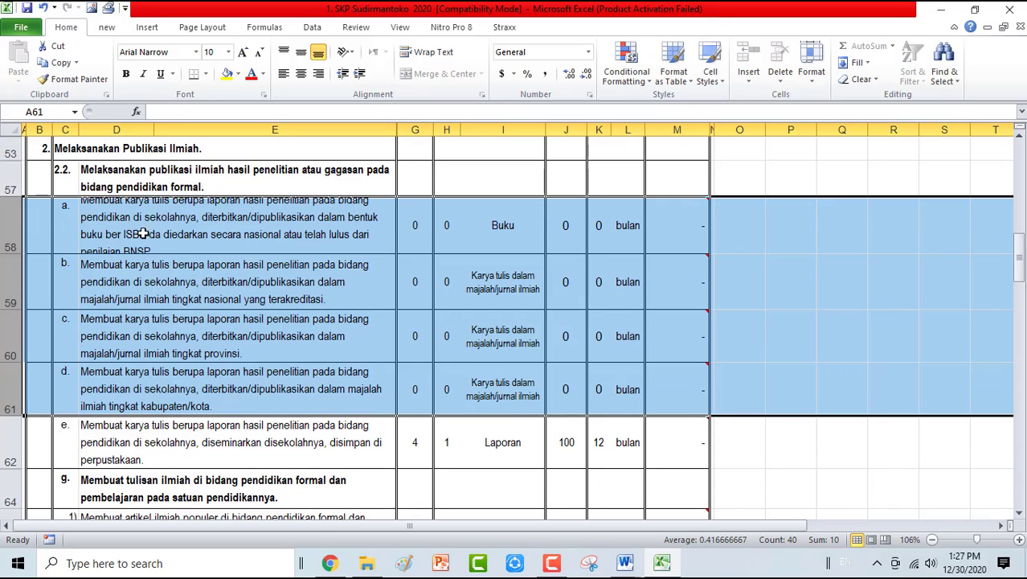
{"action": "right_click", "coordinate": [143, 232]}
{"action": "key", "text": "Escape"}
{"action": "right_click", "coordinate": [147, 231]}
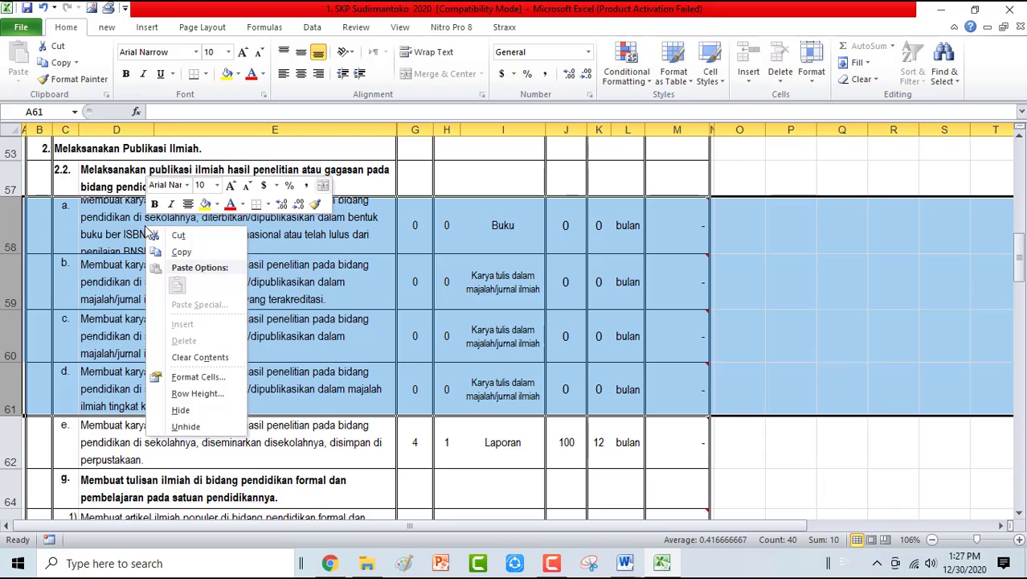
{"action": "left_click", "coordinate": [193, 410]}
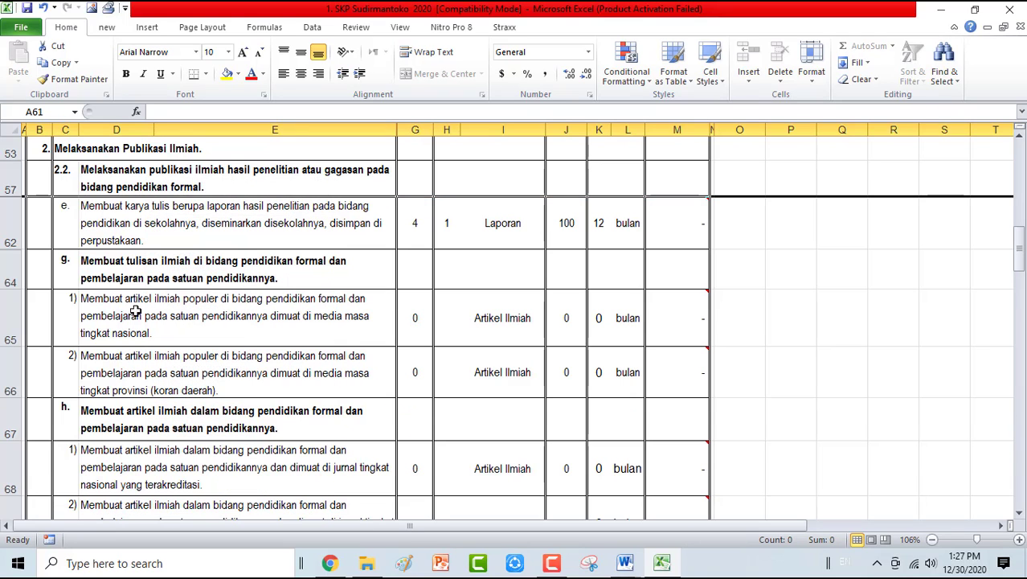
Hide rows 64 to 70, the unused items g and h on tulisan ilmiah and artikel ilmiah
{"action": "left_click_drag", "start_coordinate": [4, 267], "coordinate": [200, 393]}
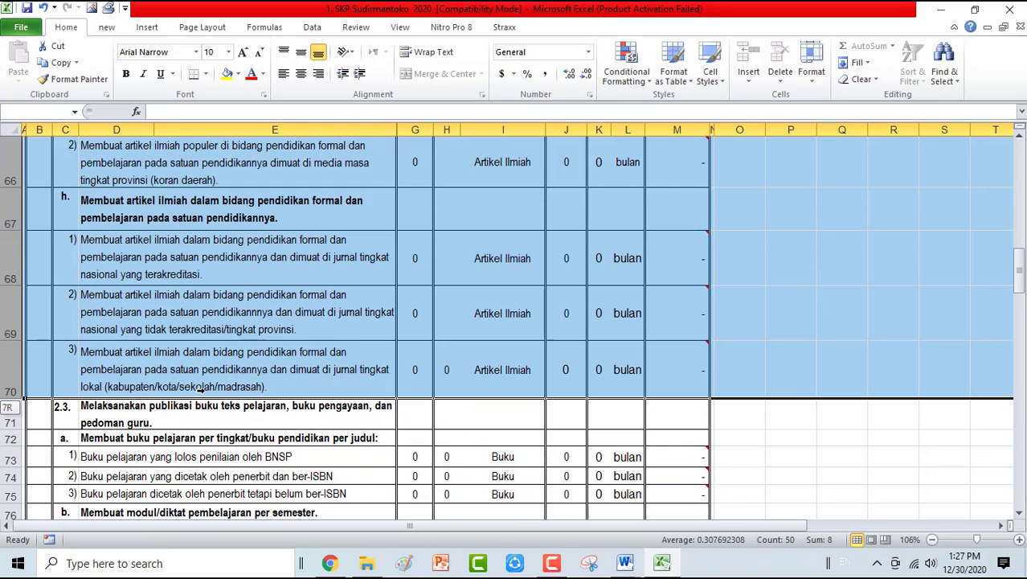
{"action": "right_click", "coordinate": [250, 321]}
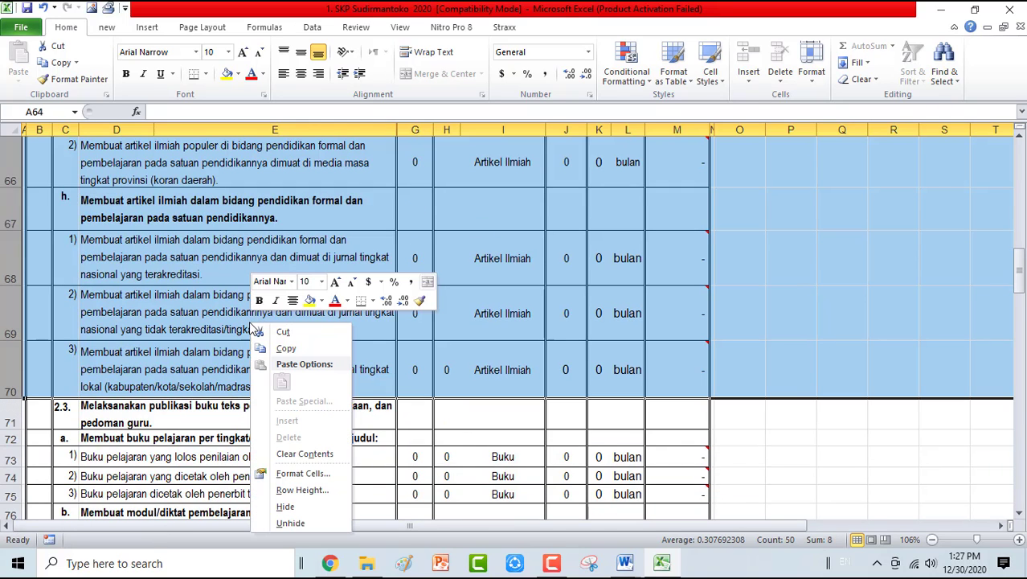
{"action": "left_click", "coordinate": [288, 507]}
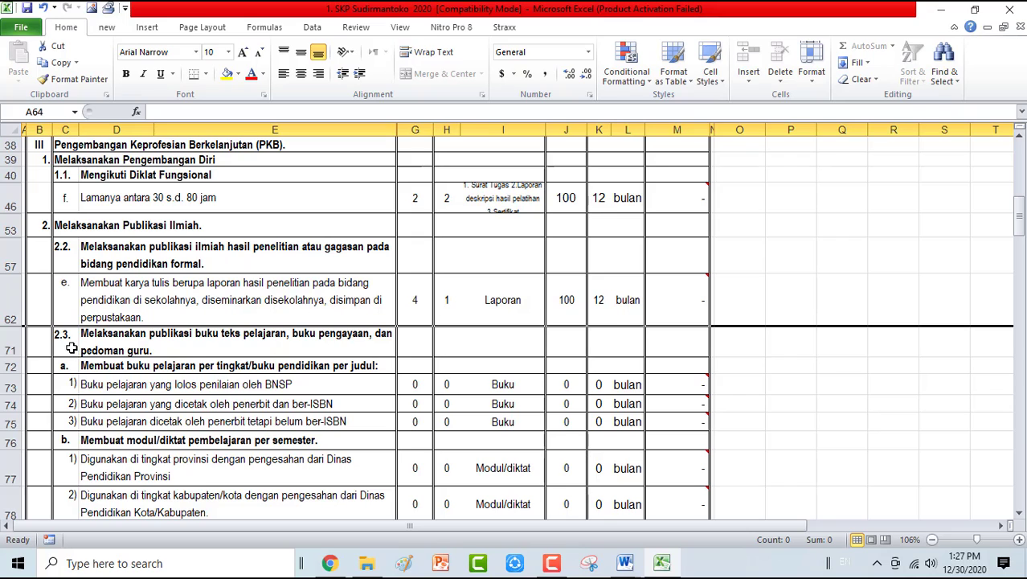
Hide rows 72 to 83, the unused items a to d under section 2.3, keeping item e, Membuat buku pedoman guru
{"action": "scroll", "coordinate": [187, 363], "scroll_direction": "down", "scroll_amount": 2}
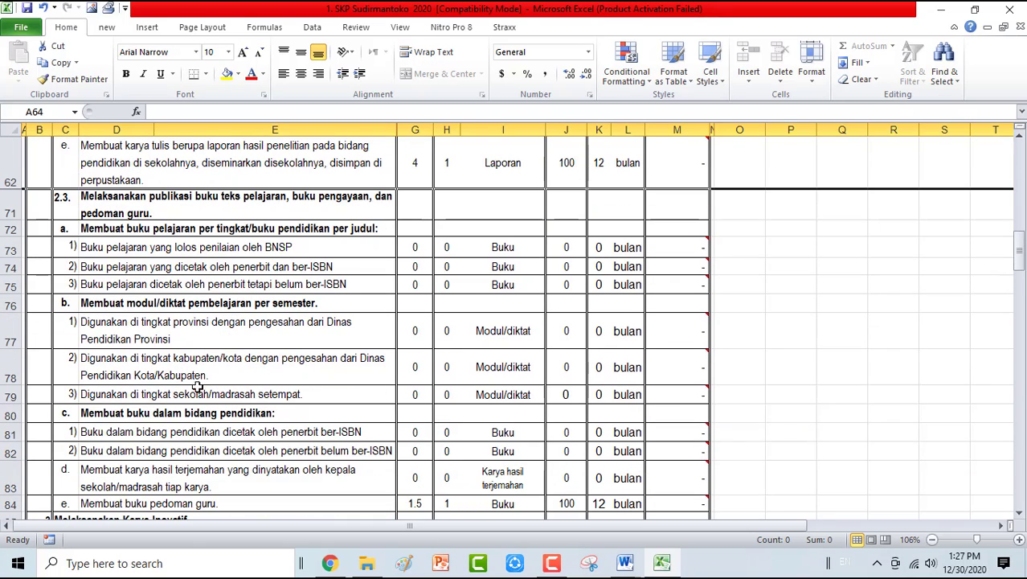
{"action": "left_click", "coordinate": [277, 505]}
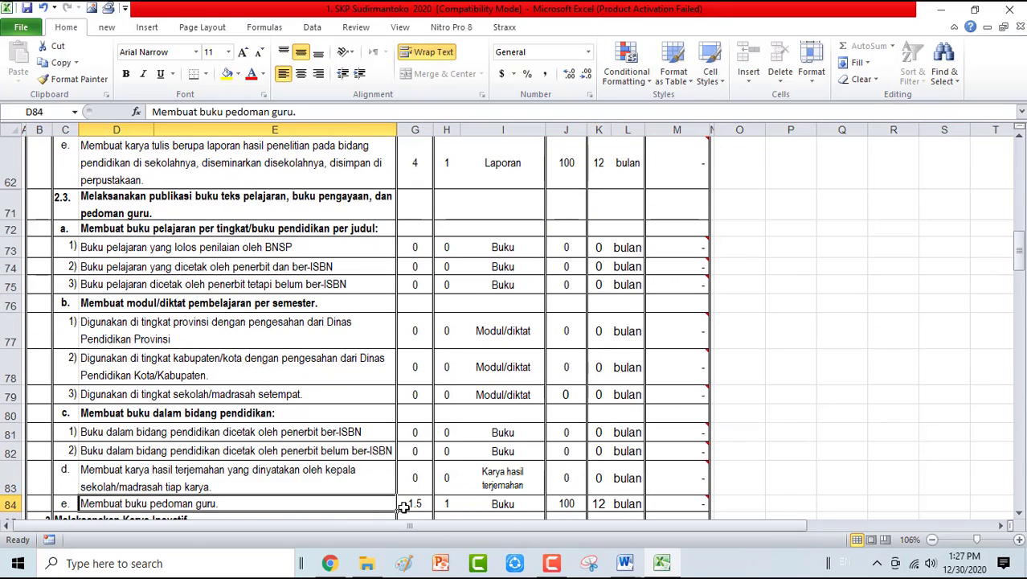
{"action": "left_click", "coordinate": [446, 504]}
{"action": "scroll", "coordinate": [370, 376], "scroll_direction": "up", "scroll_amount": 1}
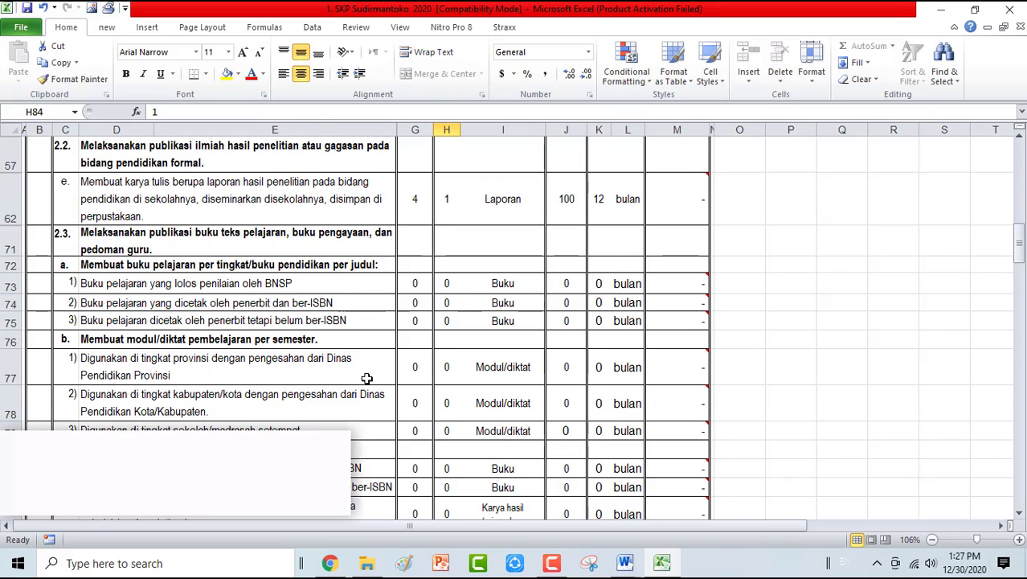
{"action": "scroll", "coordinate": [370, 376], "scroll_direction": "down", "scroll_amount": 2}
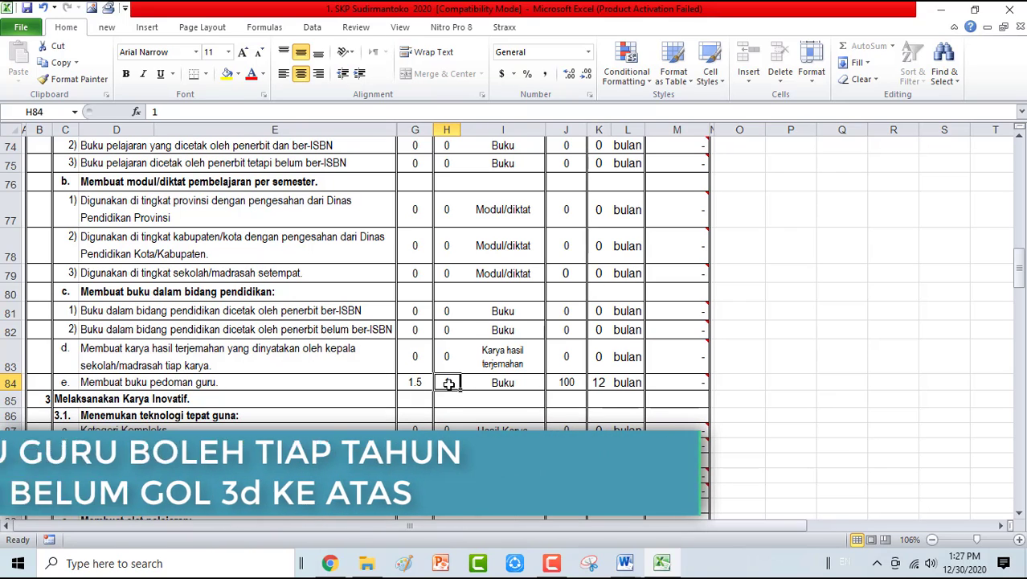
{"action": "left_click", "coordinate": [3, 357]}
{"action": "left_click_drag", "start_coordinate": [10, 338], "coordinate": [57, 264]}
{"action": "right_click", "coordinate": [103, 285]}
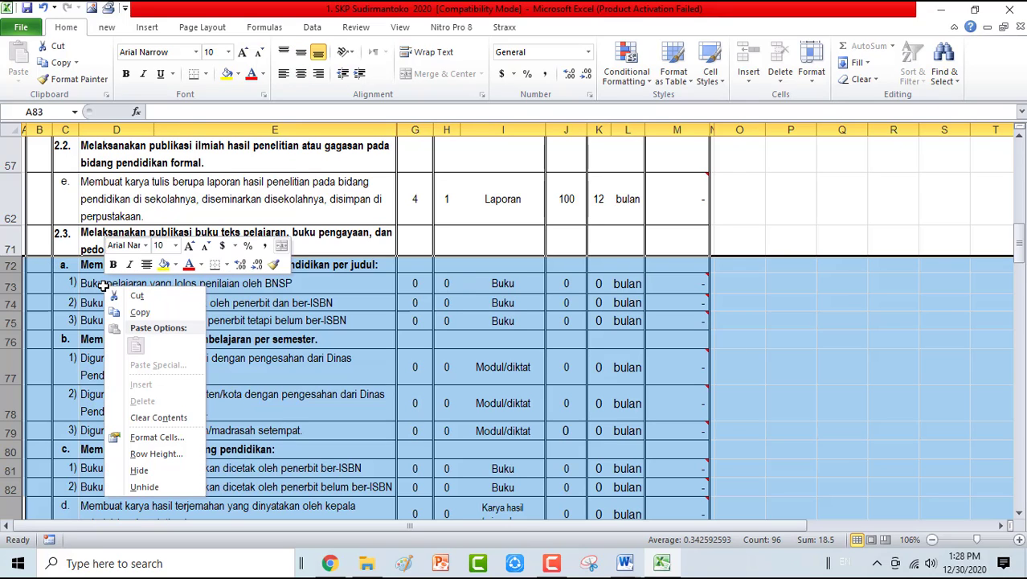
{"action": "left_click", "coordinate": [140, 470]}
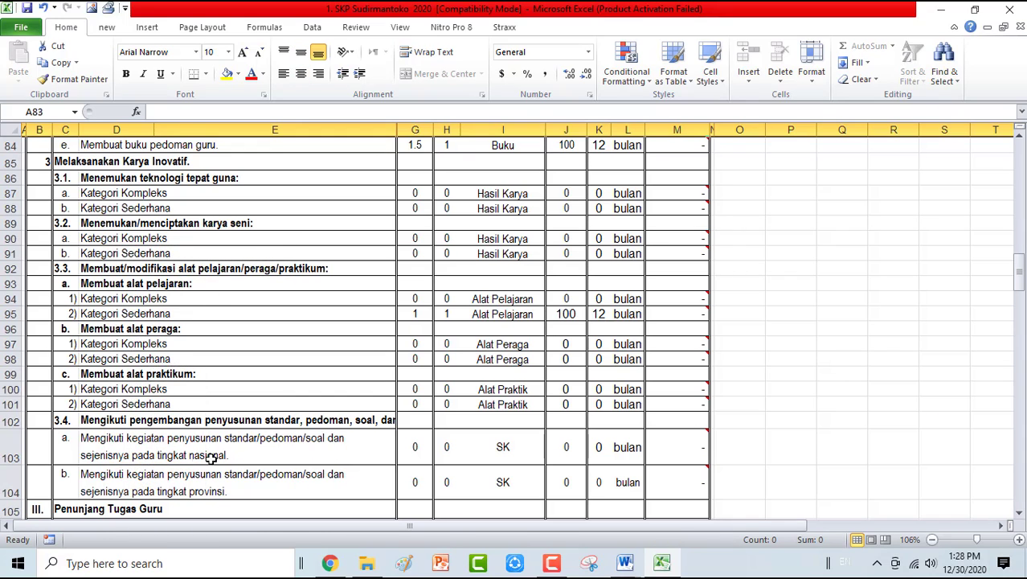
{"action": "scroll", "coordinate": [392, 403], "scroll_direction": "up", "scroll_amount": 1}
{"action": "left_click", "coordinate": [404, 228]}
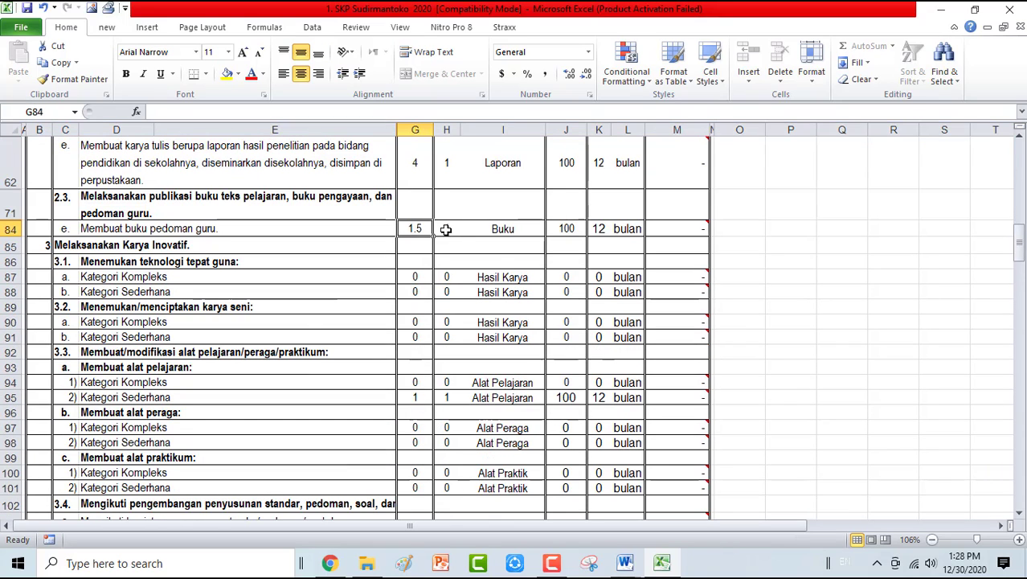
{"action": "left_click", "coordinate": [452, 230]}
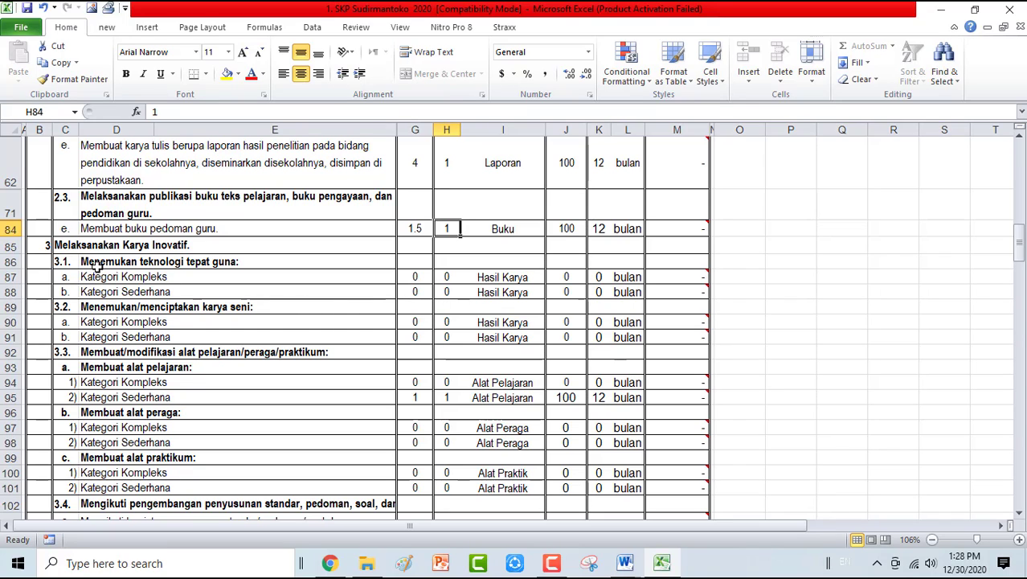
Hide rows 86 to 91, the unused sections 3.1 Menemukan teknologi tepat guna and 3.2 Menemukan/menciptakan karya seni
{"action": "left_click", "coordinate": [8, 262]}
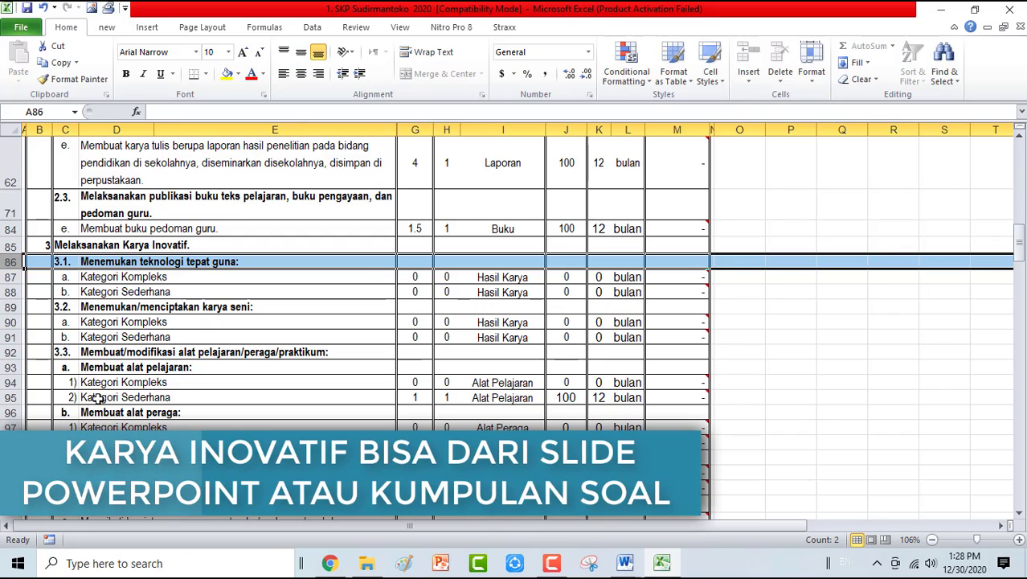
{"action": "left_click", "coordinate": [105, 337]}
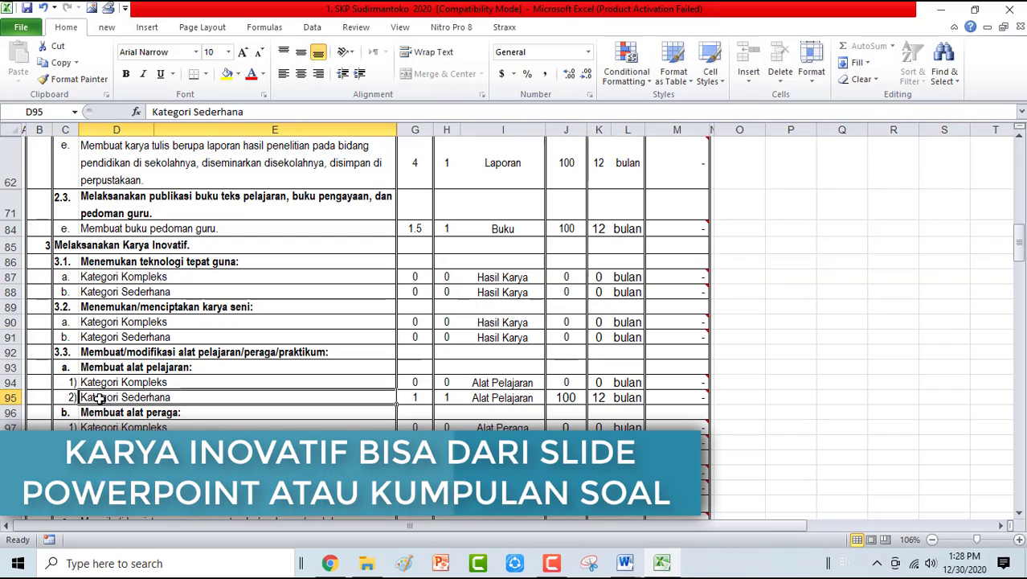
{"action": "left_click", "coordinate": [8, 337]}
{"action": "left_click_drag", "start_coordinate": [8, 337], "coordinate": [36, 262]}
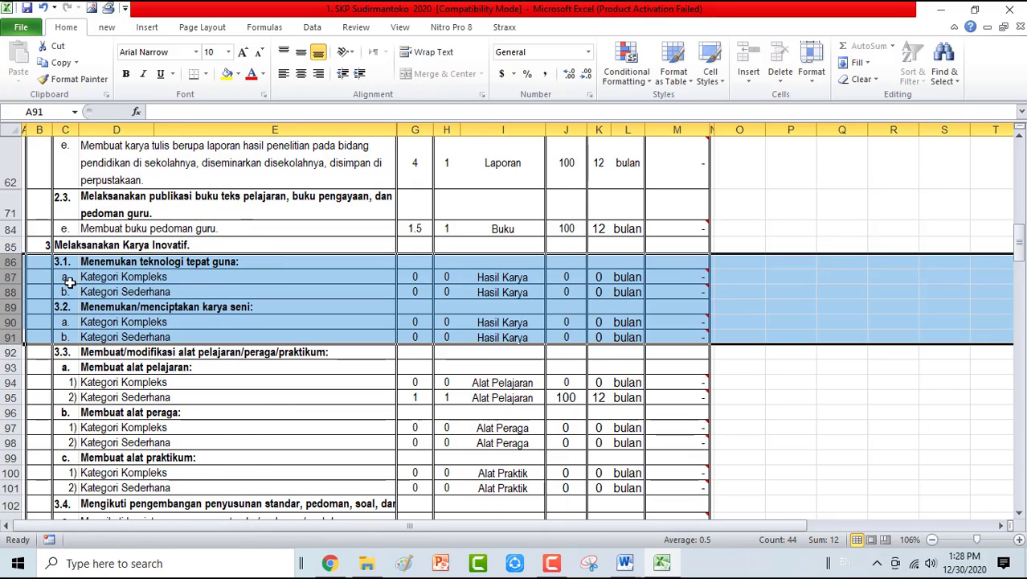
{"action": "right_click", "coordinate": [70, 281]}
{"action": "left_click", "coordinate": [112, 465]}
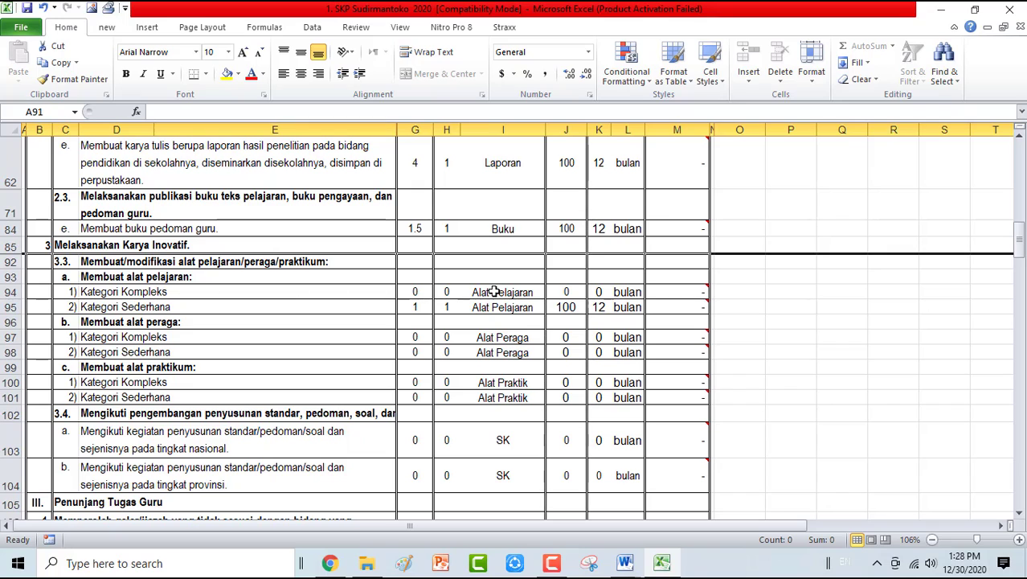
Hide row 94, the unused Kategori Kompleks item under Membuat alat pelajaran
{"action": "left_click", "coordinate": [449, 307]}
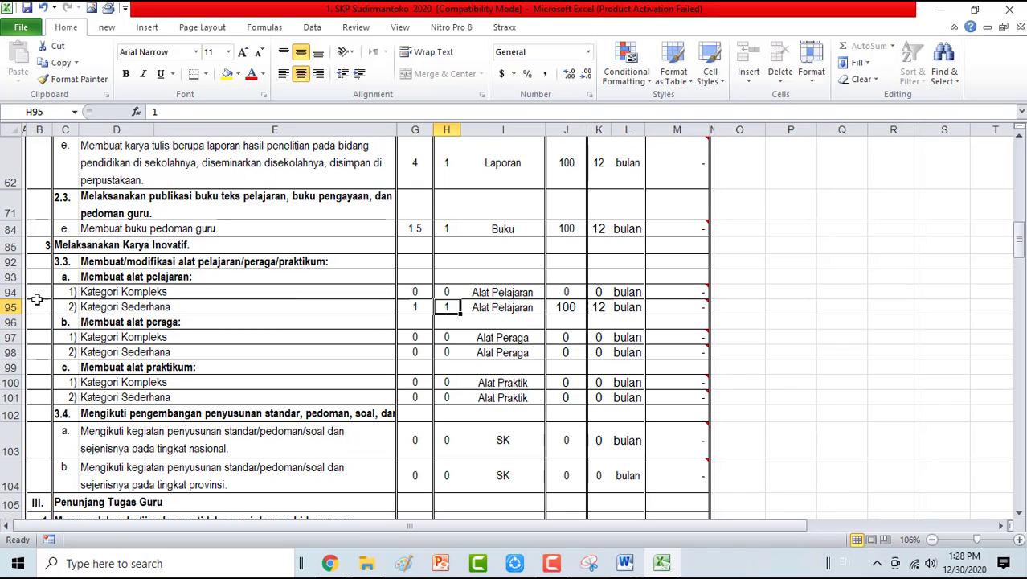
{"action": "left_click", "coordinate": [8, 292]}
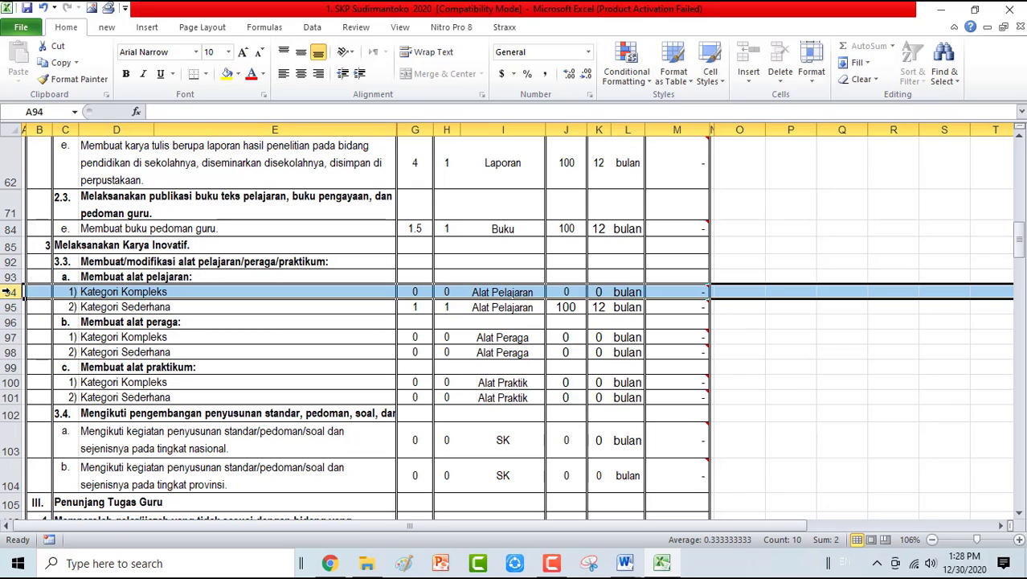
{"action": "right_click", "coordinate": [8, 292]}
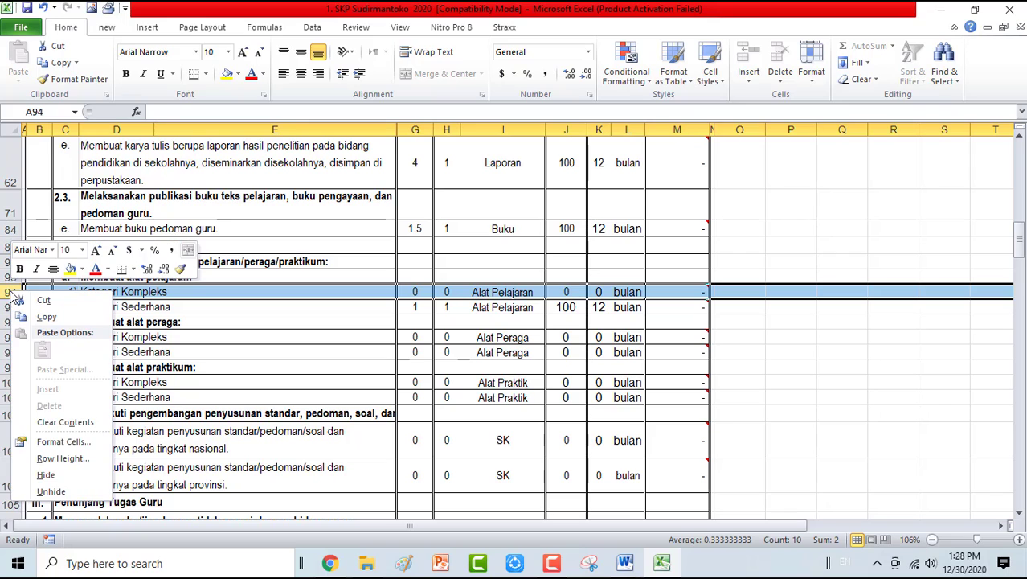
{"action": "left_click", "coordinate": [54, 481]}
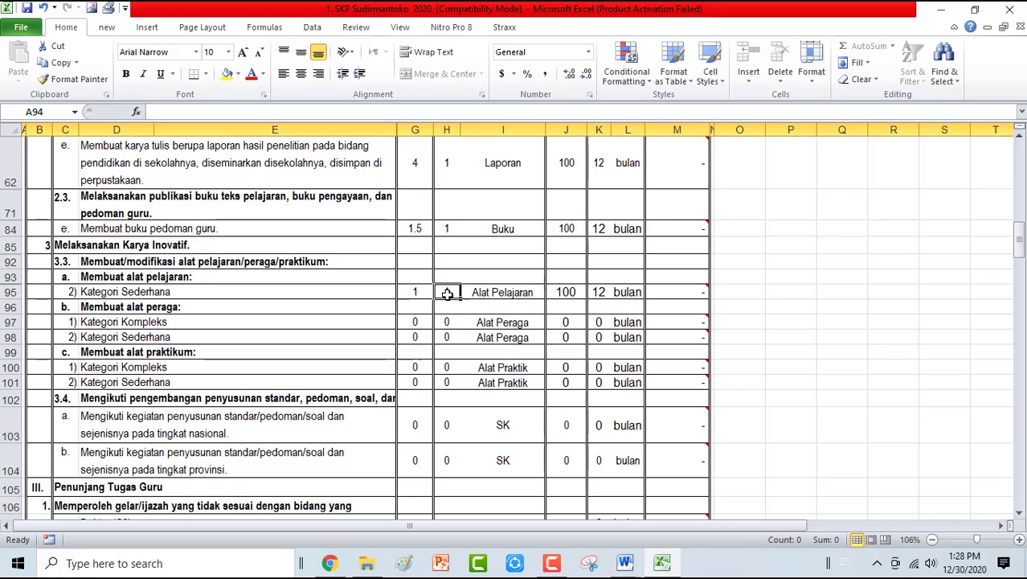
Hide rows 96 to 104, covering alat peraga, alat praktikum and section 3.4, keeping Kategori Sederhana under alat pelajaran
{"action": "left_click", "coordinate": [447, 295]}
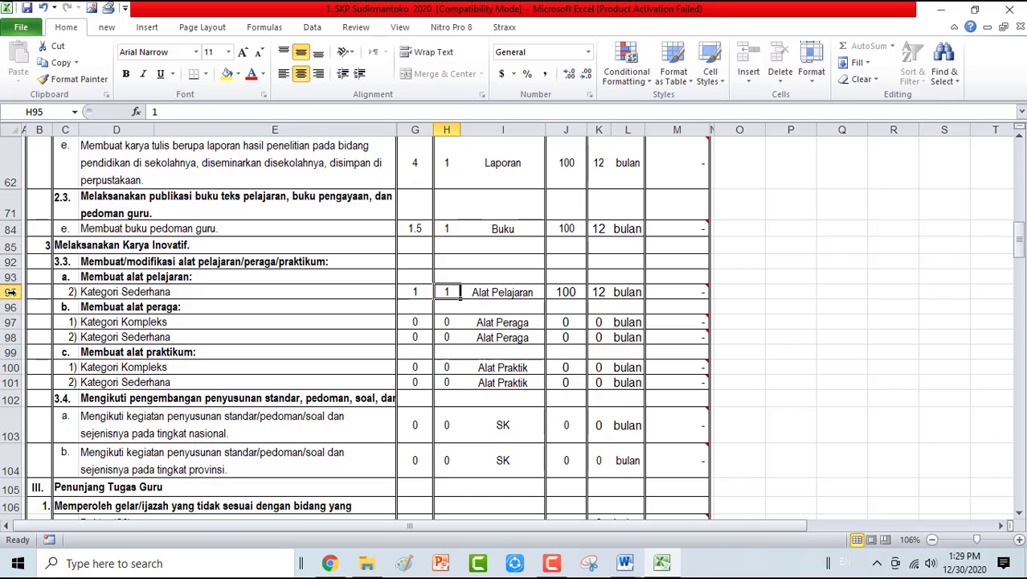
{"action": "left_click_drag", "start_coordinate": [8, 306], "coordinate": [86, 469]}
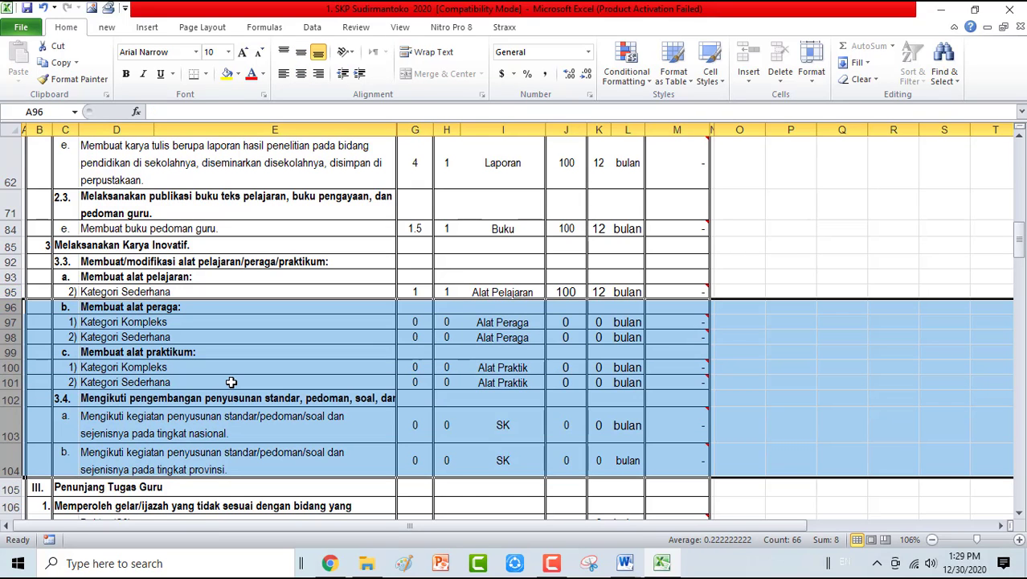
{"action": "right_click", "coordinate": [232, 386]}
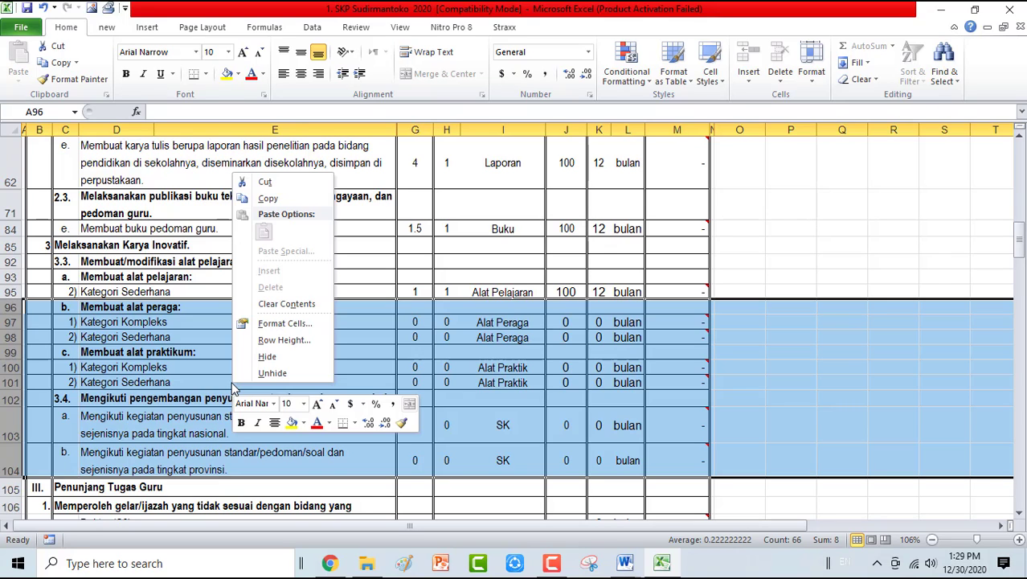
{"action": "left_click", "coordinate": [267, 357]}
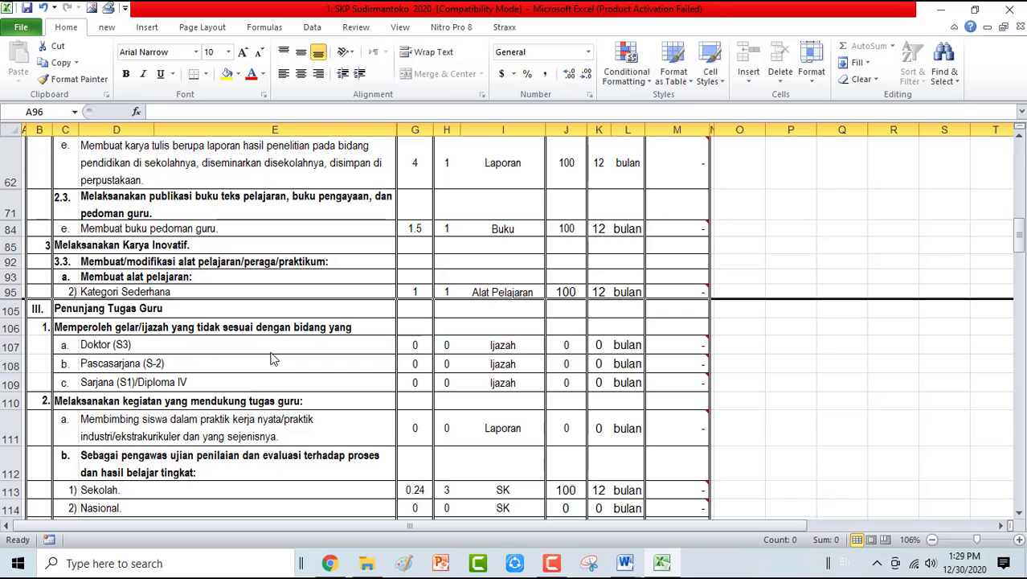
Hide rows 106 to 109, the unused gelar/ijazah items under Penunjang Tugas Guru, keeping the section heading
{"action": "left_click", "coordinate": [69, 312]}
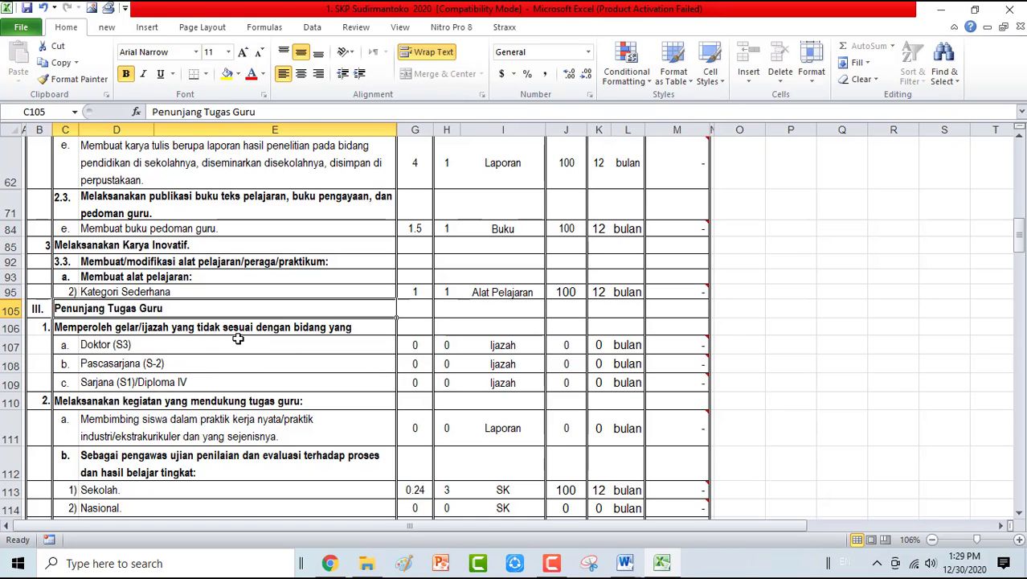
{"action": "scroll", "coordinate": [358, 341], "scroll_direction": "up", "scroll_amount": 5}
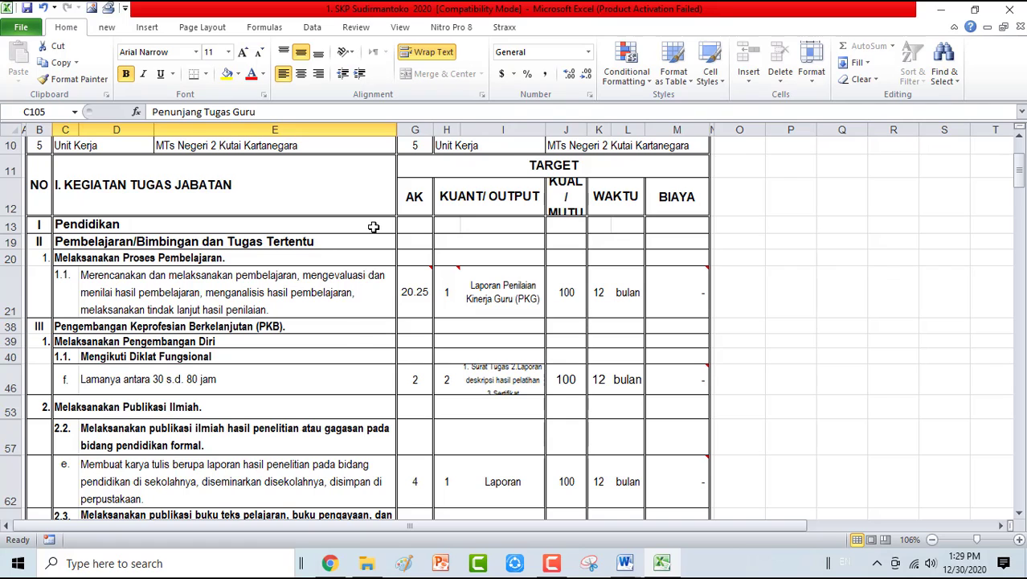
{"action": "scroll", "coordinate": [374, 227], "scroll_direction": "down", "scroll_amount": 8}
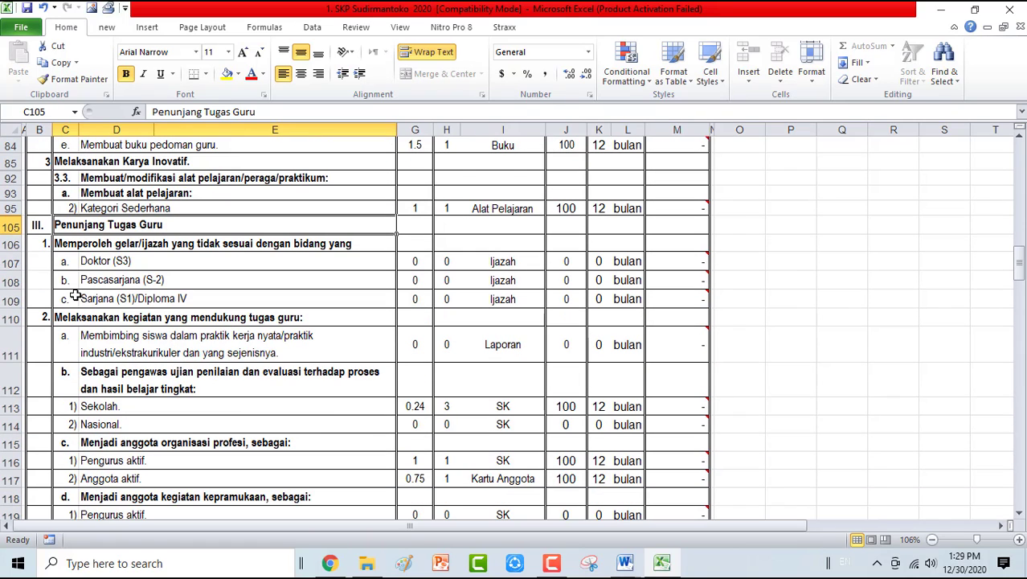
{"action": "left_click_drag", "start_coordinate": [4, 244], "coordinate": [24, 297]}
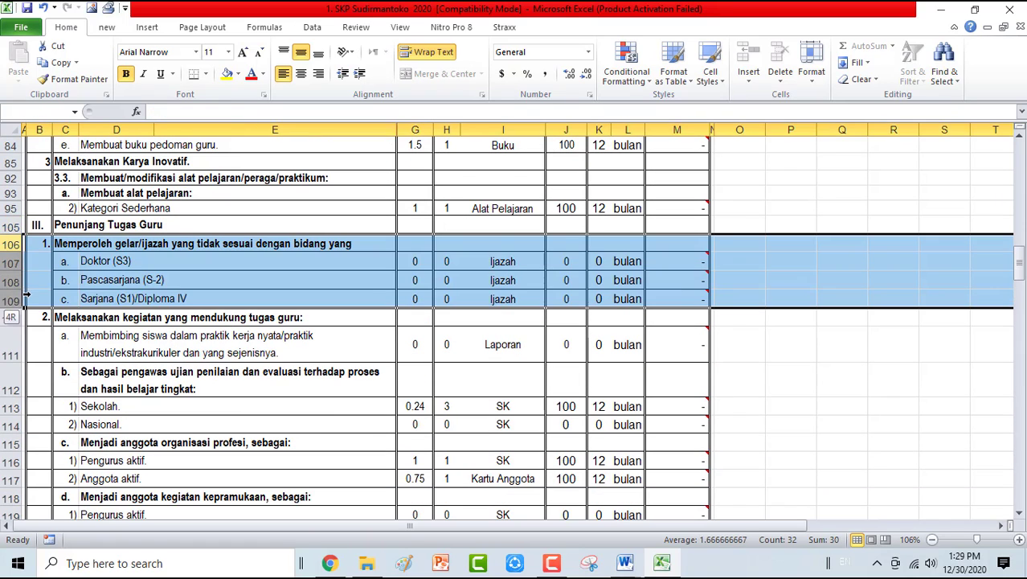
{"action": "right_click", "coordinate": [144, 291]}
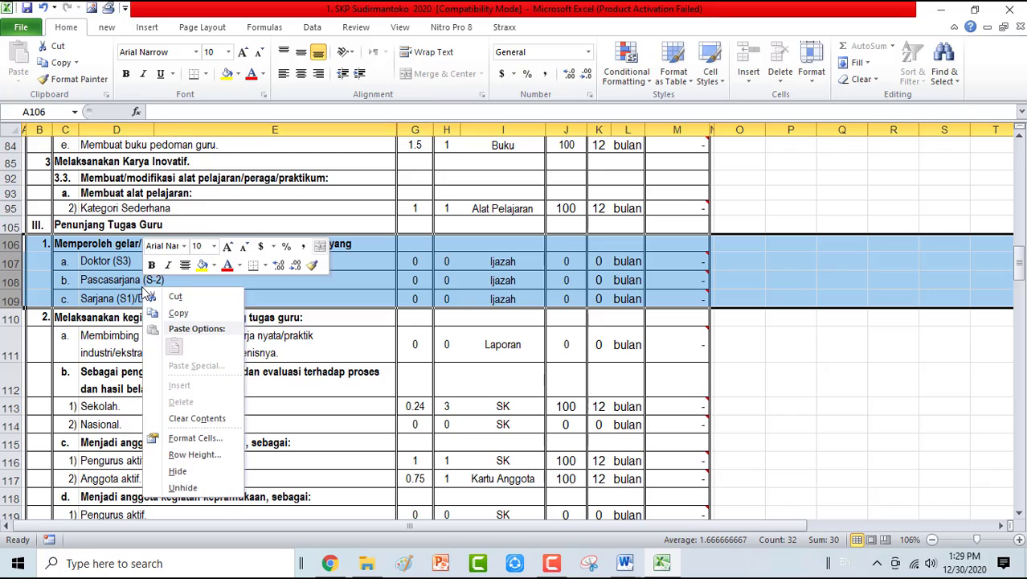
{"action": "left_click", "coordinate": [179, 472]}
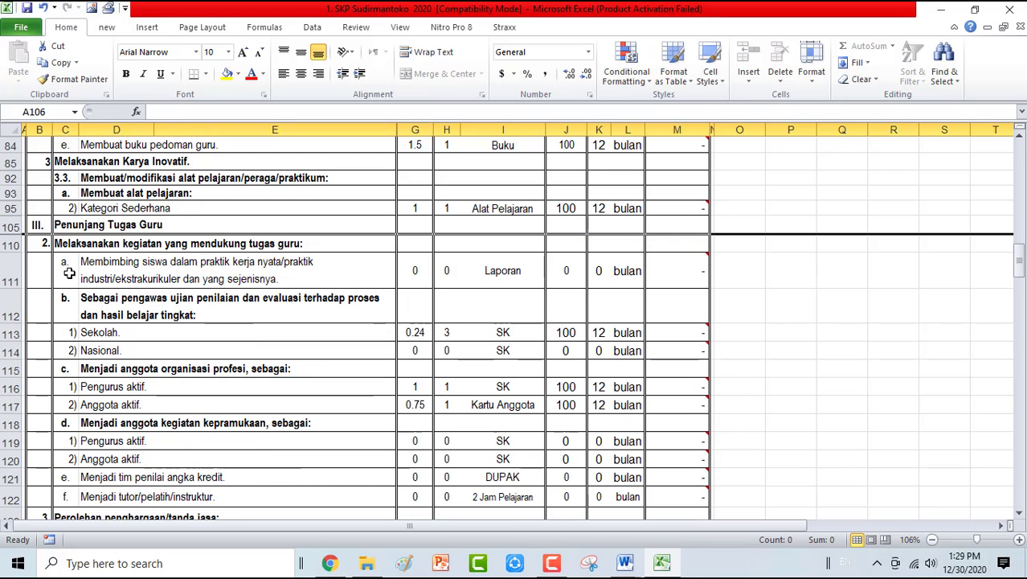
Hide row 111, the unused item a on Membimbing siswa dalam praktik kerja nyata
{"action": "left_click", "coordinate": [12, 269]}
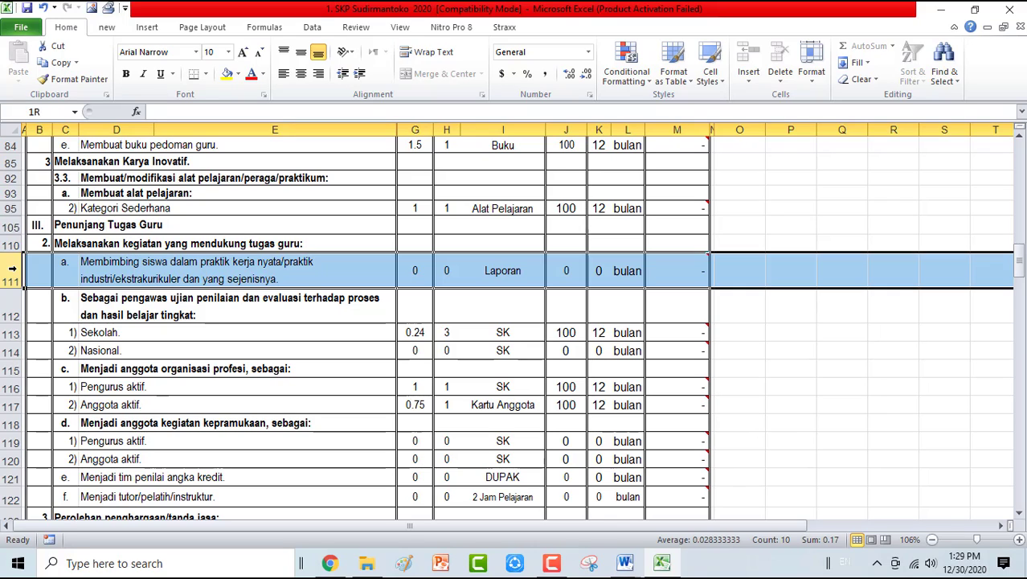
{"action": "right_click", "coordinate": [117, 272]}
{"action": "left_click", "coordinate": [151, 456]}
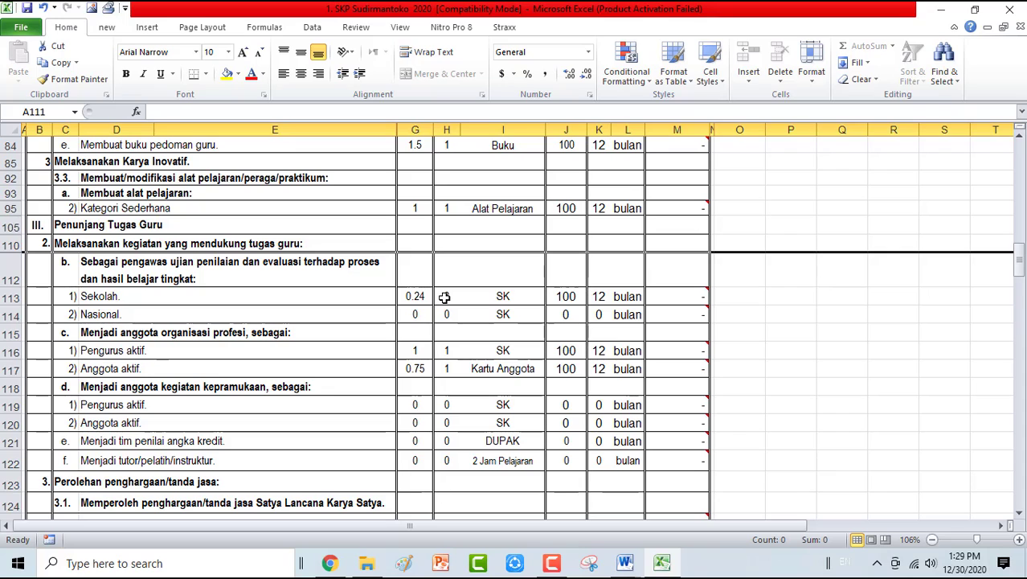
Try a quantity of 2 for the Sekolah exam supervision item in H113, and set it back to 3
{"action": "left_click", "coordinate": [444, 297]}
{"action": "type", "text": "3"}
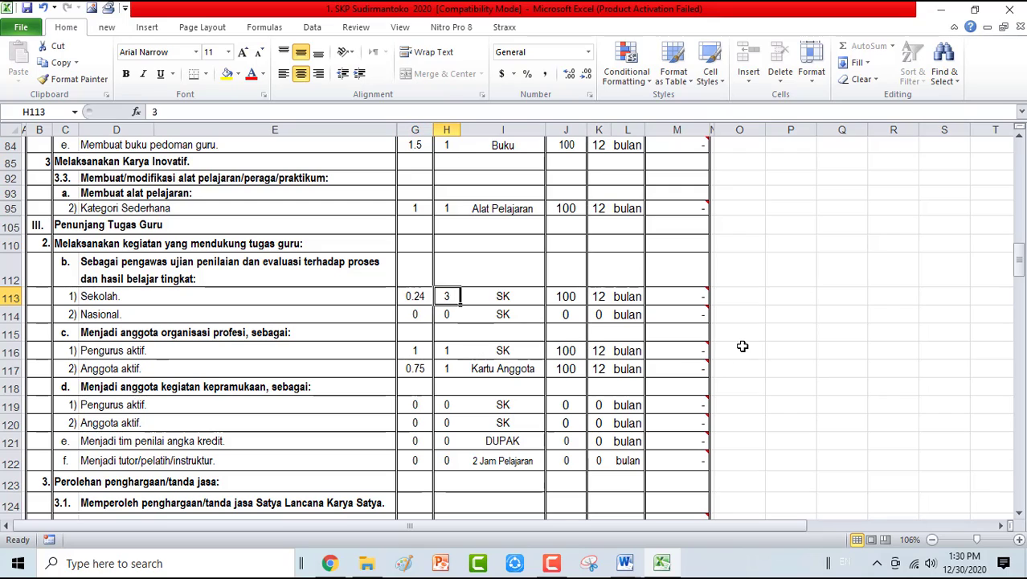
{"action": "type", "text": "2"}
{"action": "key", "text": "ctrl+Return"}
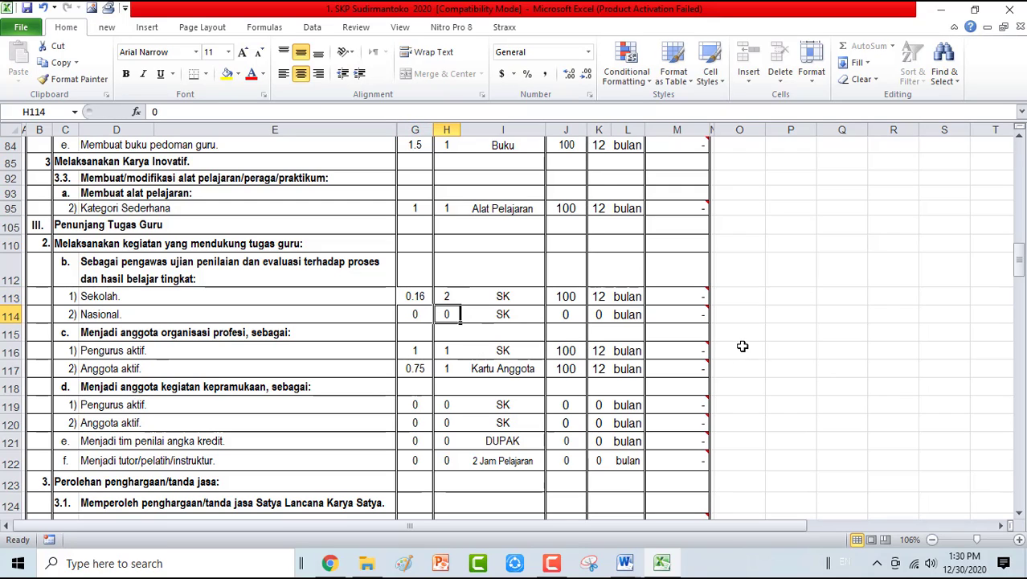
{"action": "type", "text": "3"}
{"action": "key", "text": "Return"}
Hide row 114, the unused Nasional item under exam supervision
{"action": "right_click", "coordinate": [9, 316]}
{"action": "left_click", "coordinate": [11, 316]}
{"action": "right_click", "coordinate": [22, 318]}
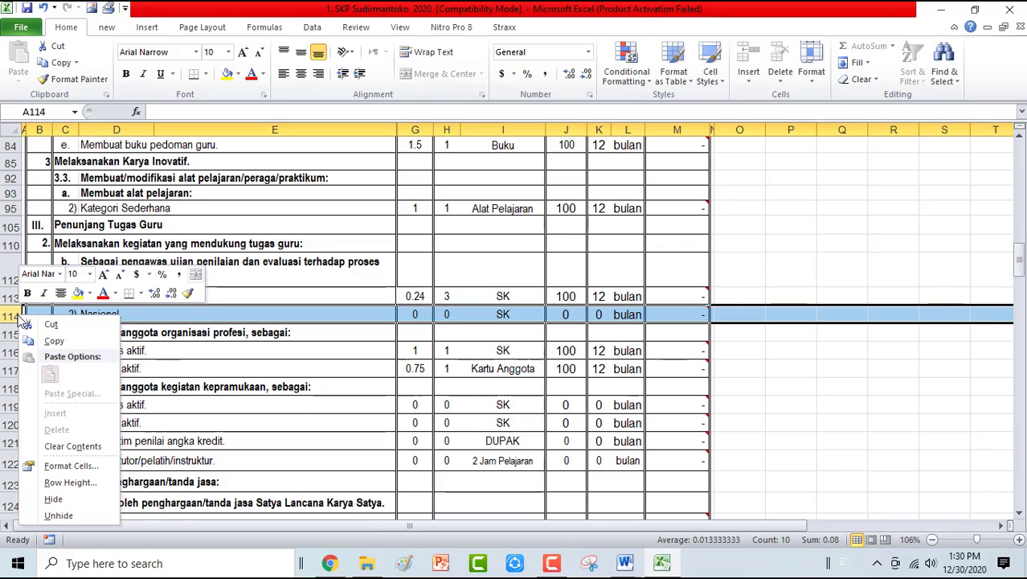
{"action": "left_click", "coordinate": [53, 499]}
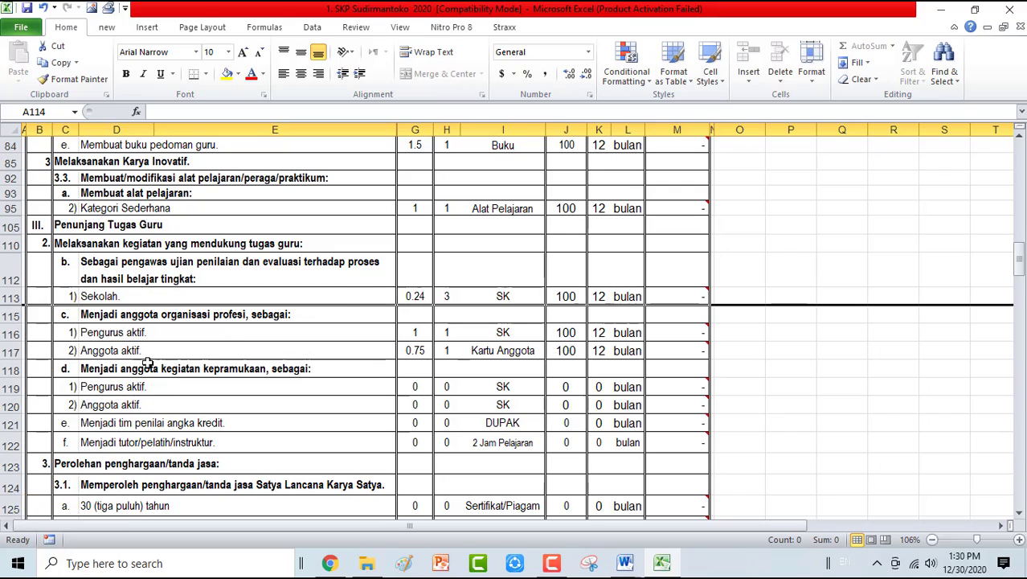
Set the quantity, quality and duration of Pengurus aktif under organisasi profesi in row 116 to 0
{"action": "left_click", "coordinate": [445, 333]}
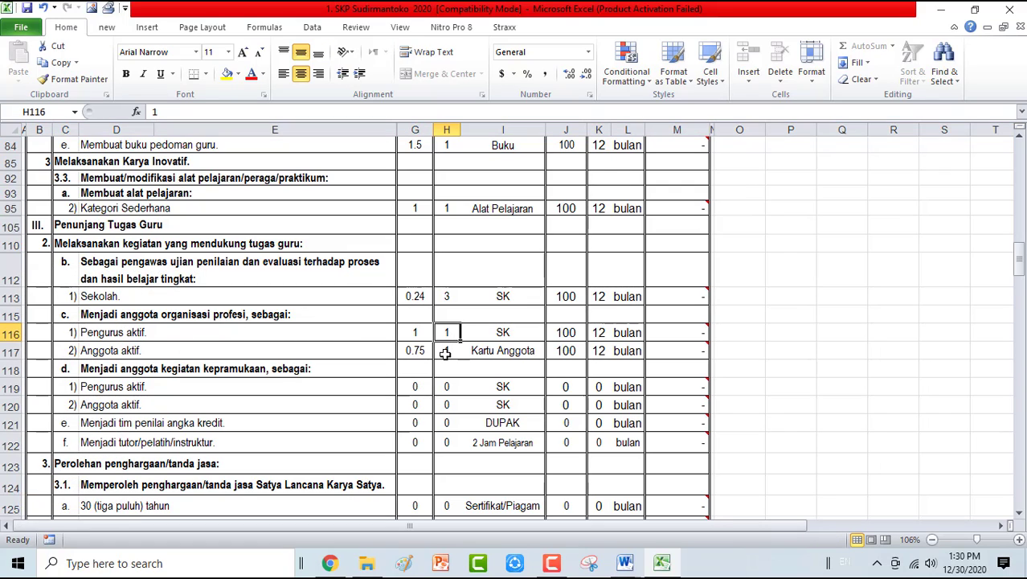
{"action": "left_click", "coordinate": [445, 352]}
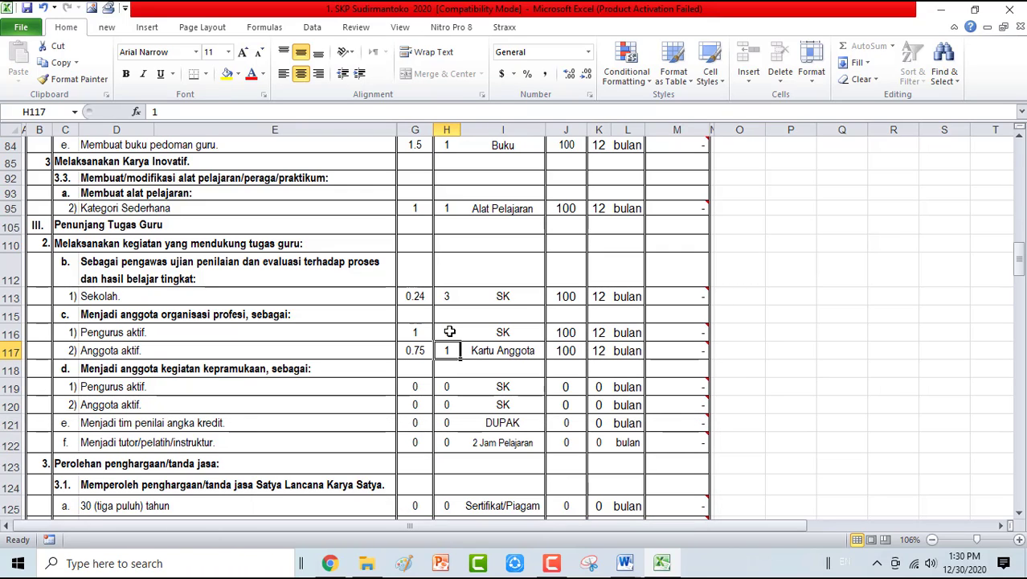
{"action": "left_click", "coordinate": [450, 332]}
{"action": "type", "text": "0"}
{"action": "key", "text": "Return"}
{"action": "left_click", "coordinate": [569, 333]}
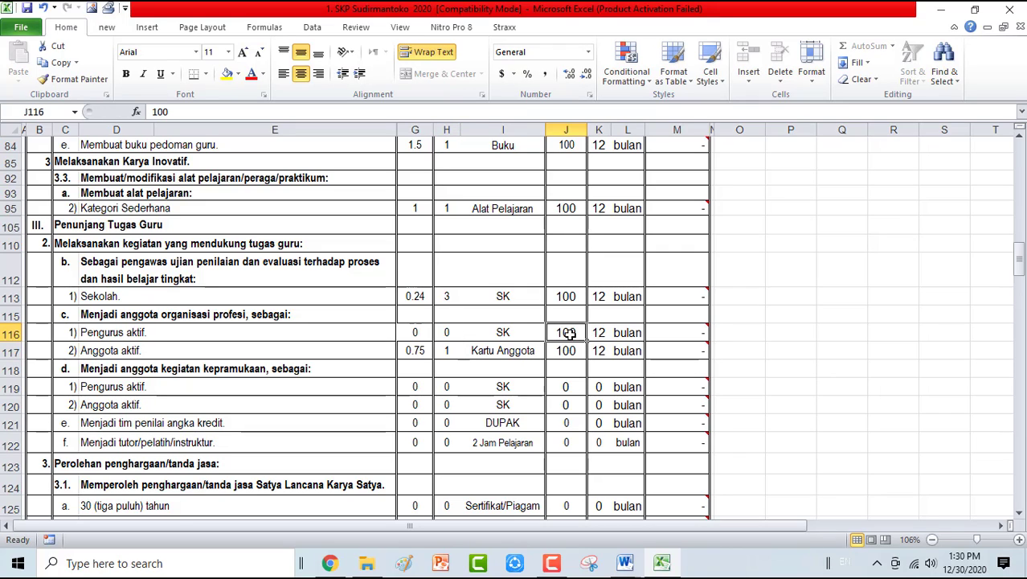
{"action": "type", "text": "0"}
{"action": "key", "text": "Tab"}
{"action": "type", "text": "0"}
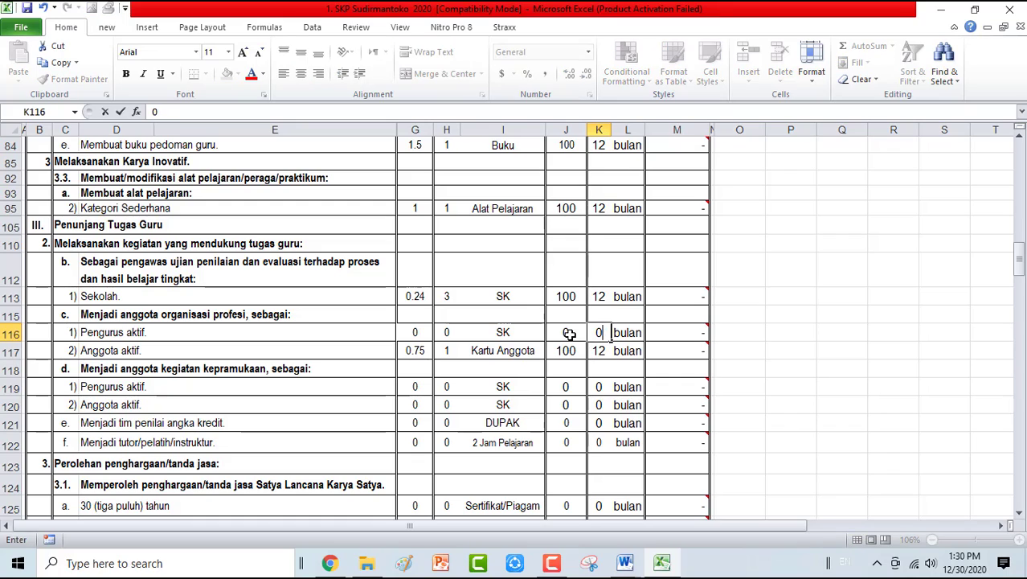
{"action": "key", "text": "Return"}
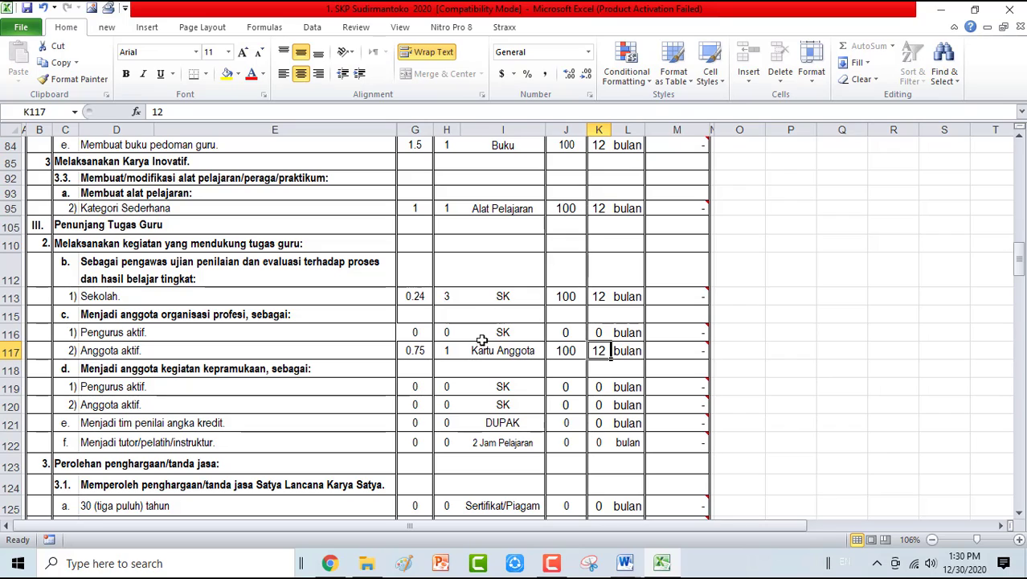
Hide row 116, the unused Pengurus aktif item under organisasi profesi
{"action": "left_click", "coordinate": [6, 333]}
{"action": "right_click", "coordinate": [12, 333]}
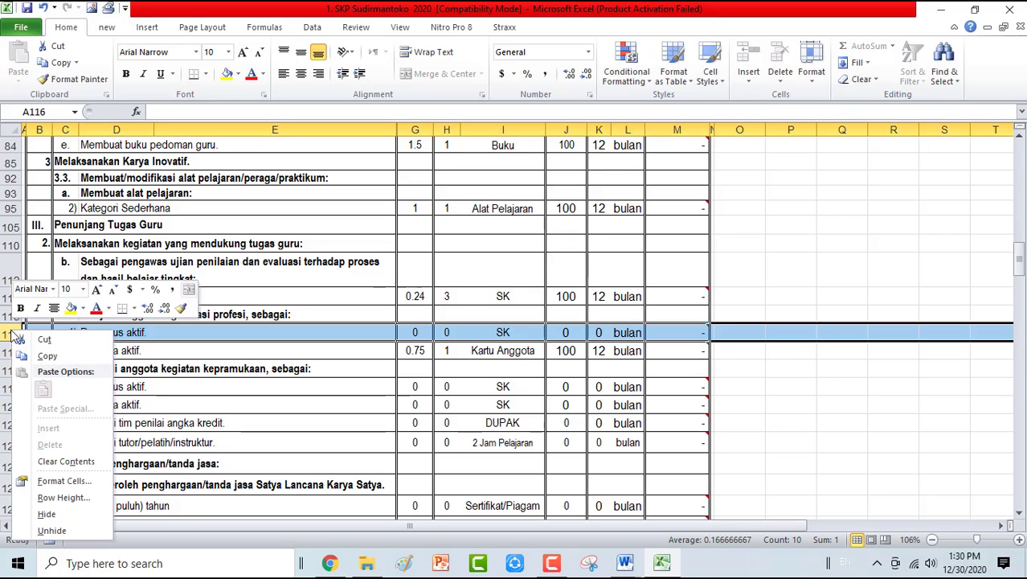
{"action": "left_click", "coordinate": [47, 515]}
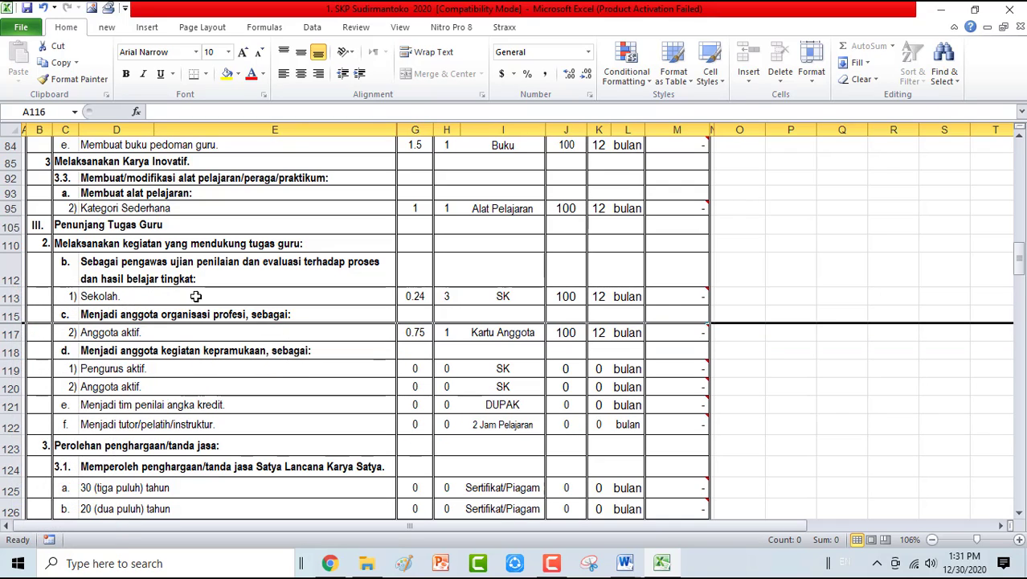
Hide rows 118 to 122, the unused items d to f from kepramukaan to tutor/pelatih/instruktur, keeping Anggota aktif at quantity 1
{"action": "left_click", "coordinate": [446, 334]}
{"action": "type", "text": "1"}
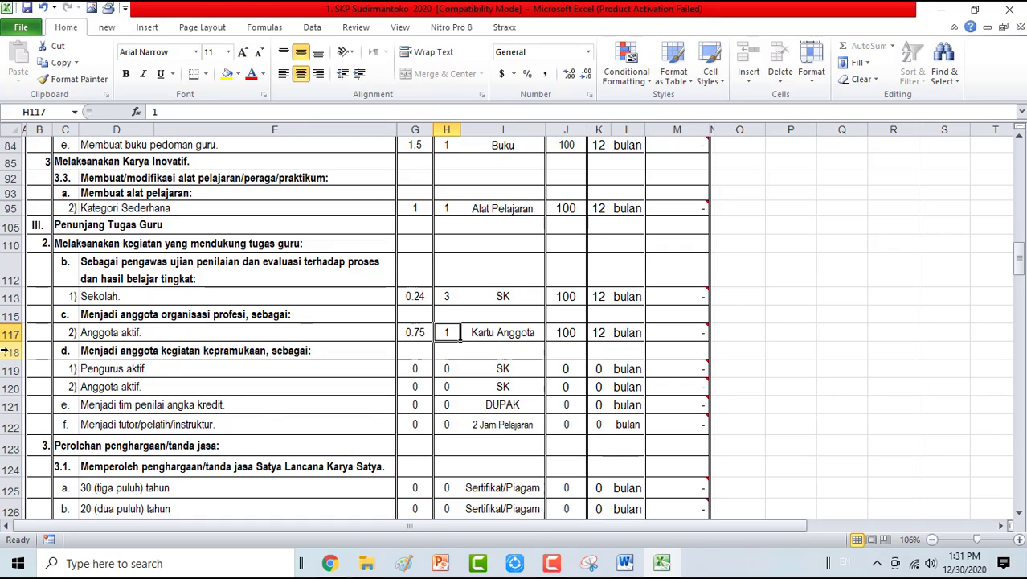
{"action": "left_click_drag", "start_coordinate": [6, 352], "coordinate": [8, 426]}
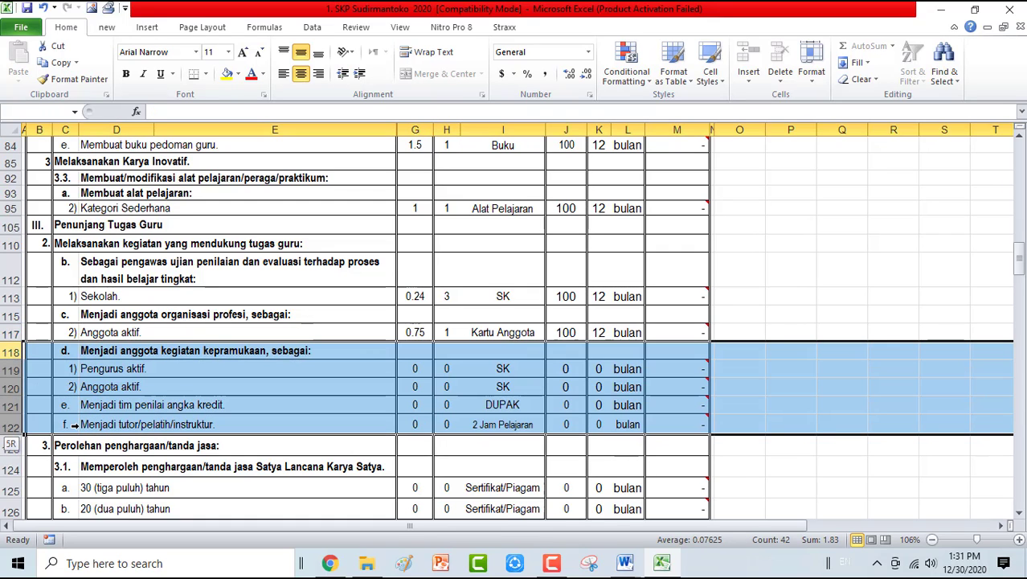
{"action": "right_click", "coordinate": [164, 389]}
{"action": "left_click", "coordinate": [201, 361]}
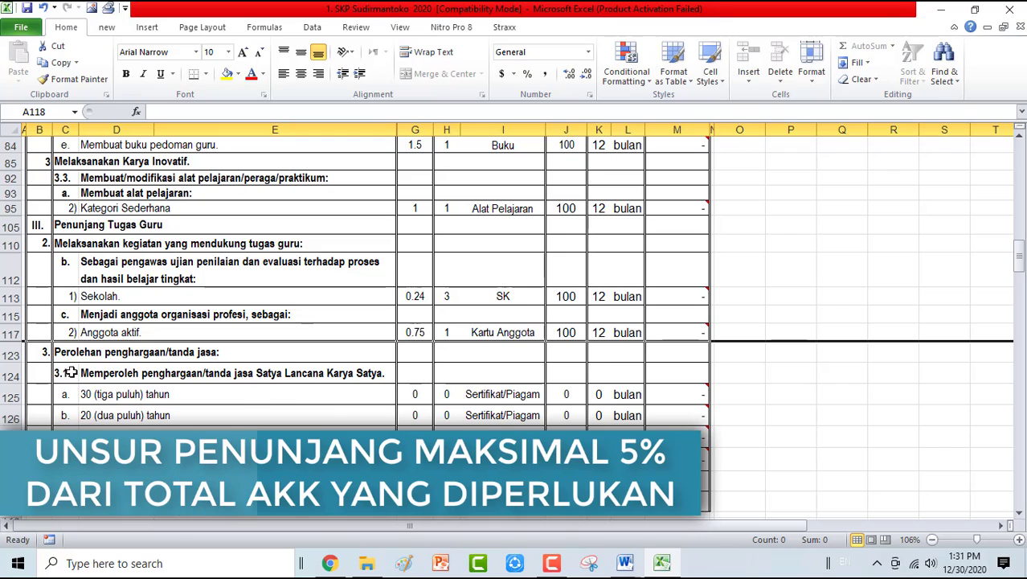
Hide rows 123 to 128, the unused Perolehan penghargaan/tanda jasa section
{"action": "left_click_drag", "start_coordinate": [12, 354], "coordinate": [12, 462]}
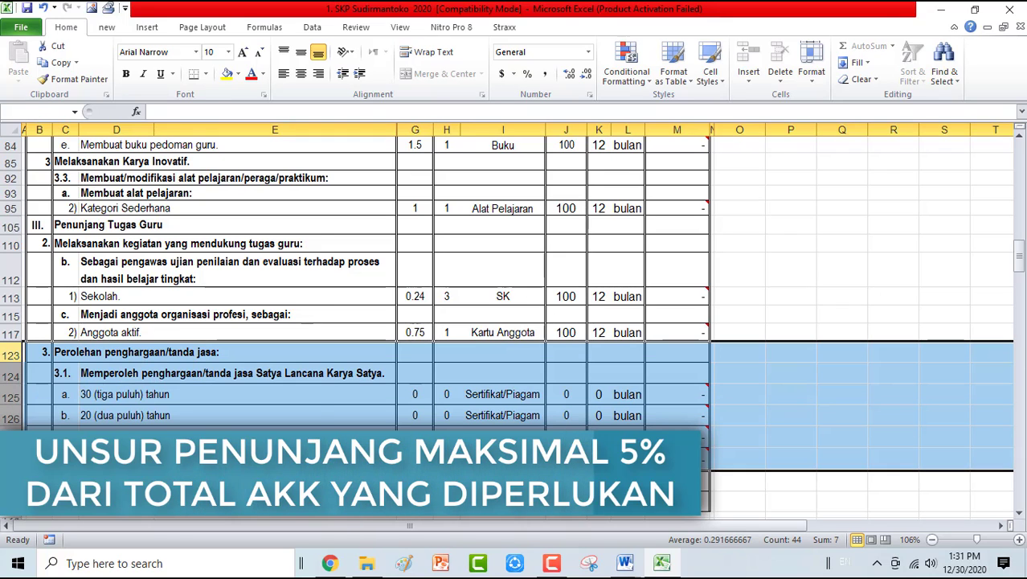
{"action": "right_click", "coordinate": [236, 426]}
{"action": "left_click", "coordinate": [255, 415]}
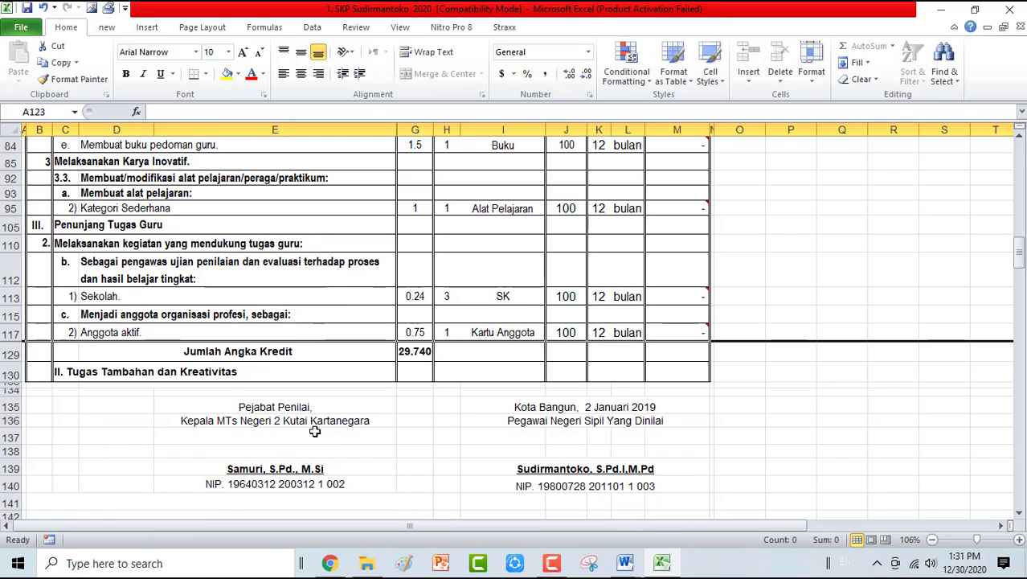
Change the year in the signature date in I135 so it reads Kota Bangun, 2 Januari 2020
{"action": "left_click", "coordinate": [415, 352]}
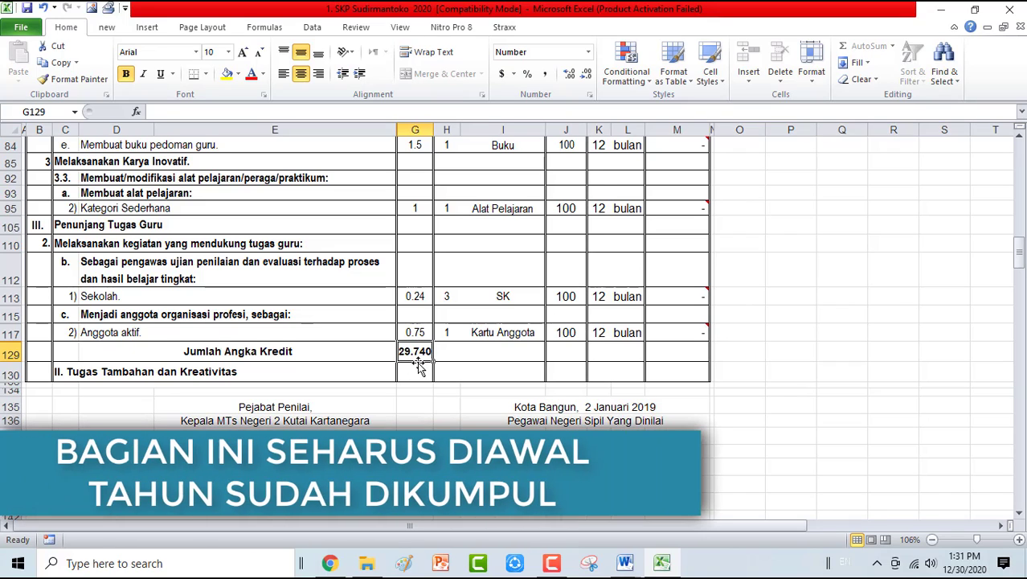
{"action": "left_click", "coordinate": [523, 406]}
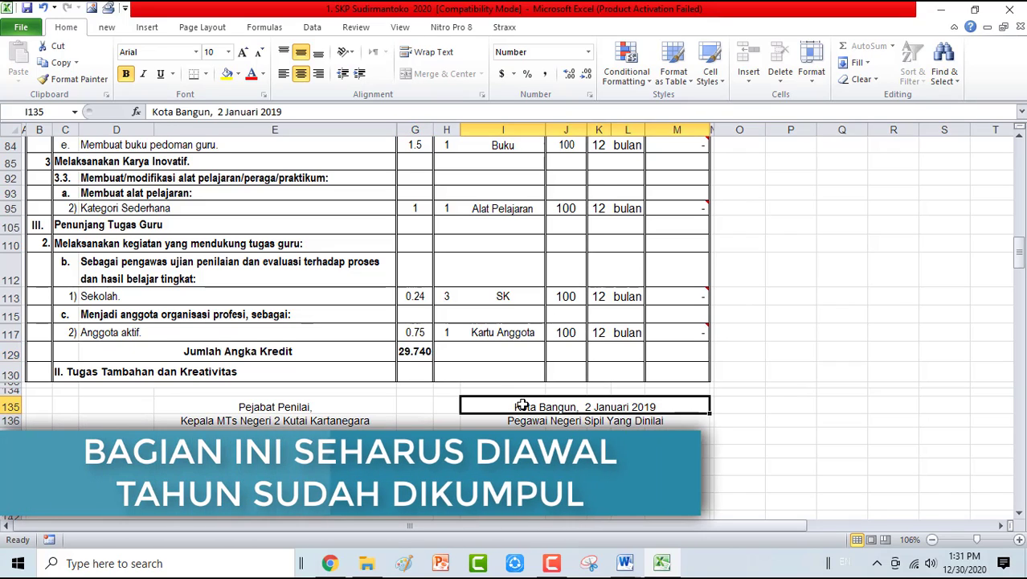
{"action": "left_click", "coordinate": [276, 111]}
{"action": "left_click_drag", "start_coordinate": [271, 112], "coordinate": [283, 115]}
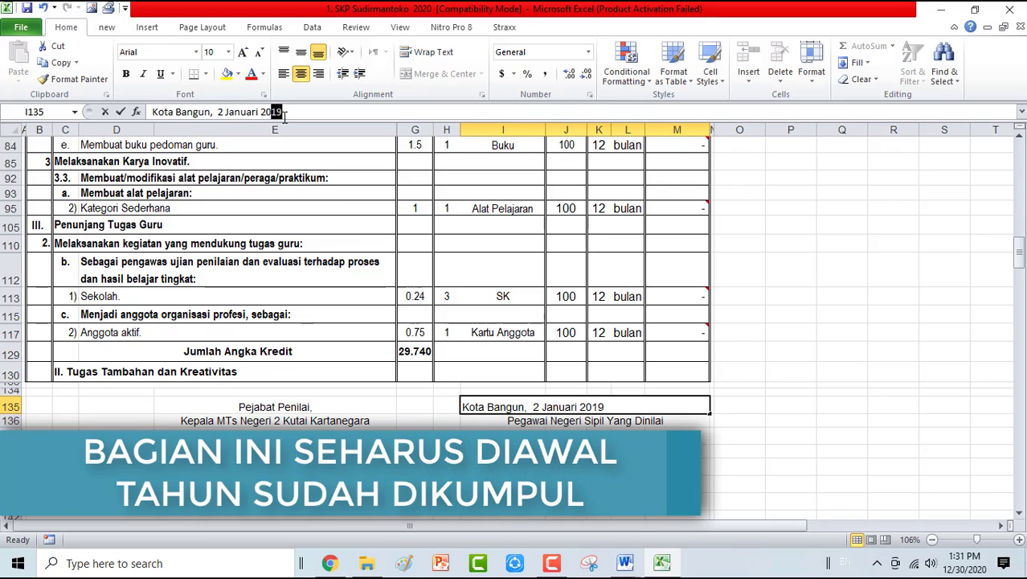
{"action": "type", "text": "20"}
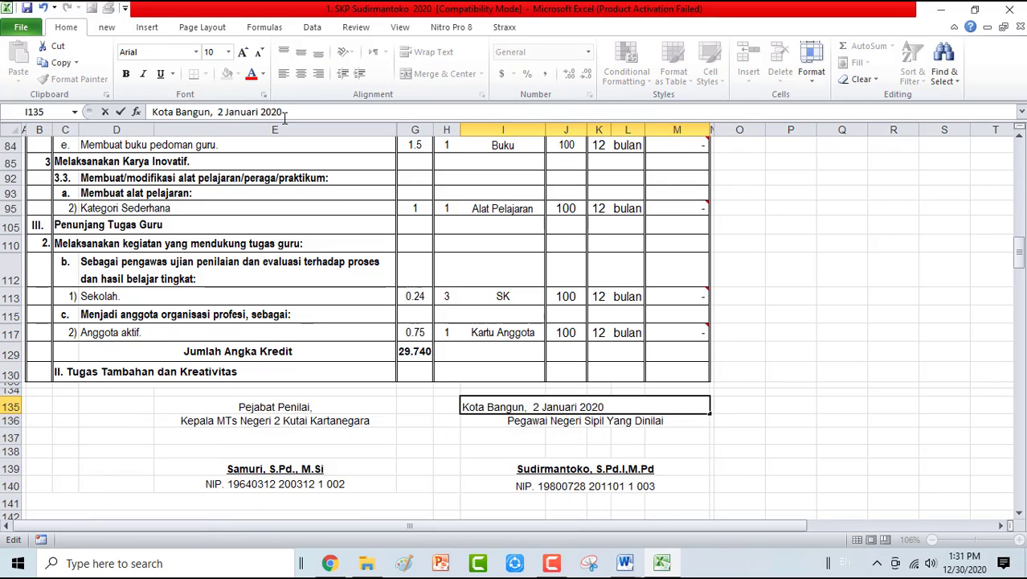
{"action": "left_click", "coordinate": [531, 307]}
Review the completed target form, return to the front page, and open the Penilaian Capaian form
{"action": "scroll", "coordinate": [481, 442], "scroll_direction": "up", "scroll_amount": 10}
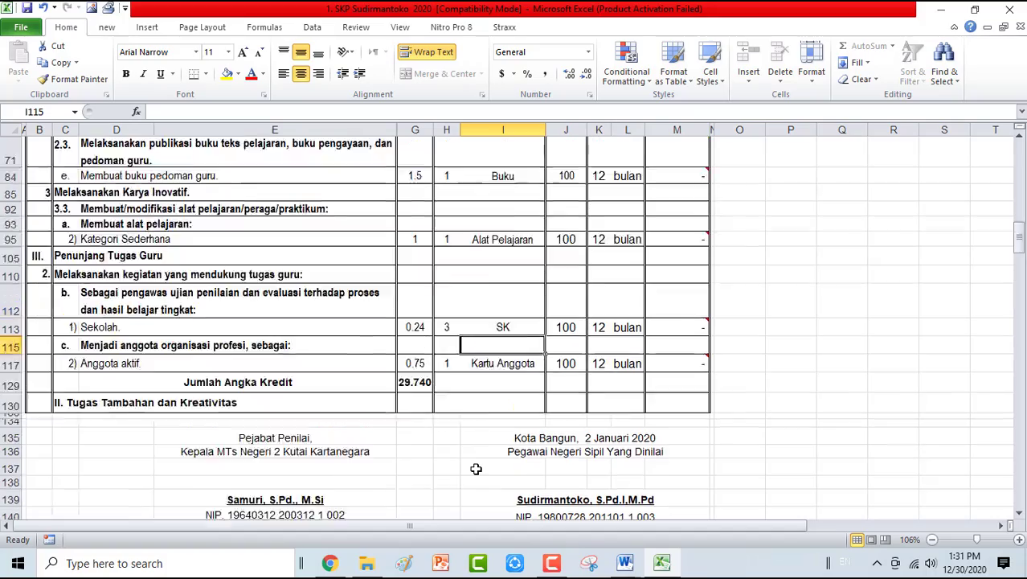
{"action": "scroll", "coordinate": [471, 335], "scroll_direction": "down", "scroll_amount": 10}
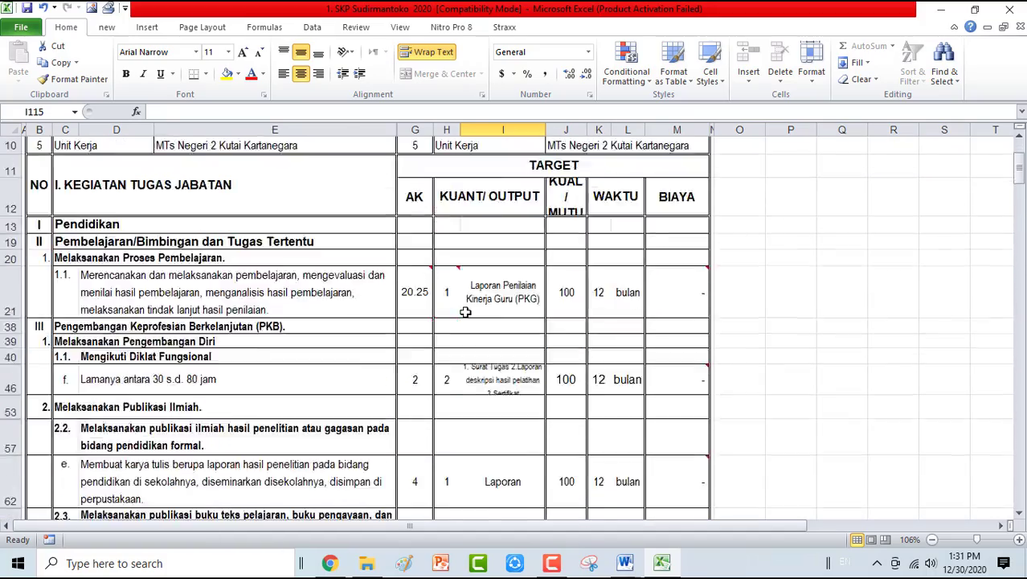
{"action": "scroll", "coordinate": [958, 279], "scroll_direction": "up", "scroll_amount": 10}
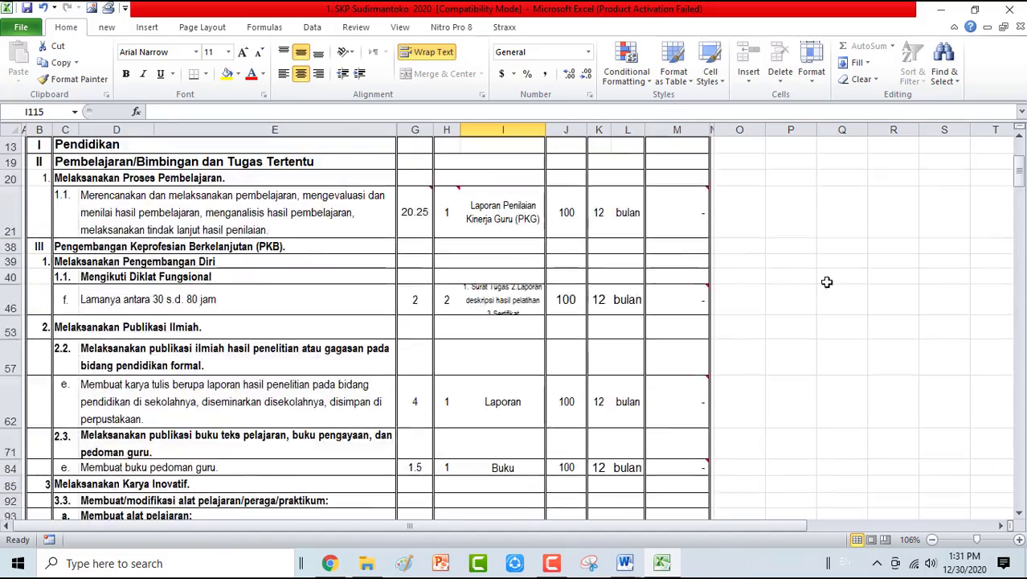
{"action": "left_click", "coordinate": [869, 149]}
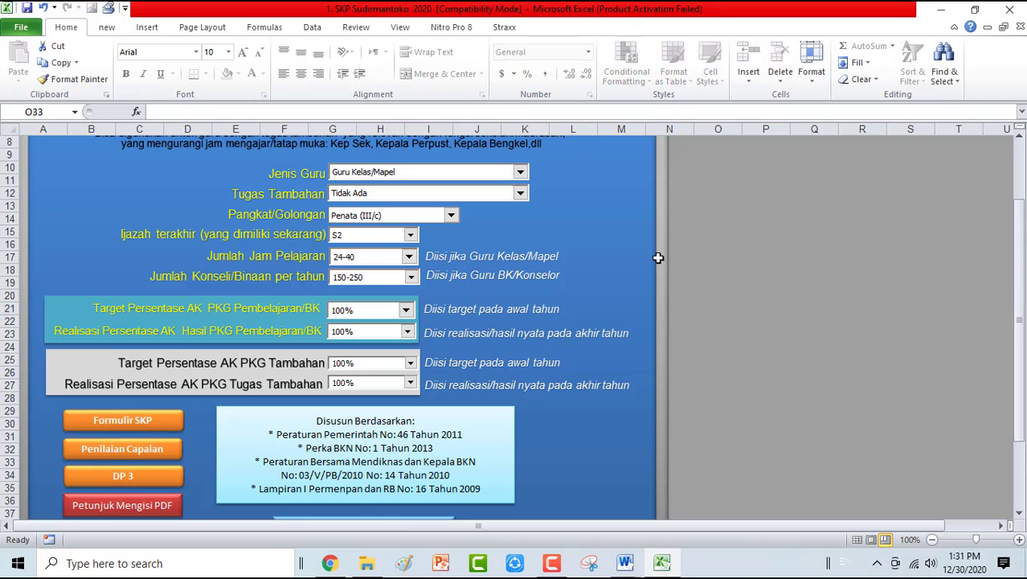
{"action": "left_click", "coordinate": [95, 456]}
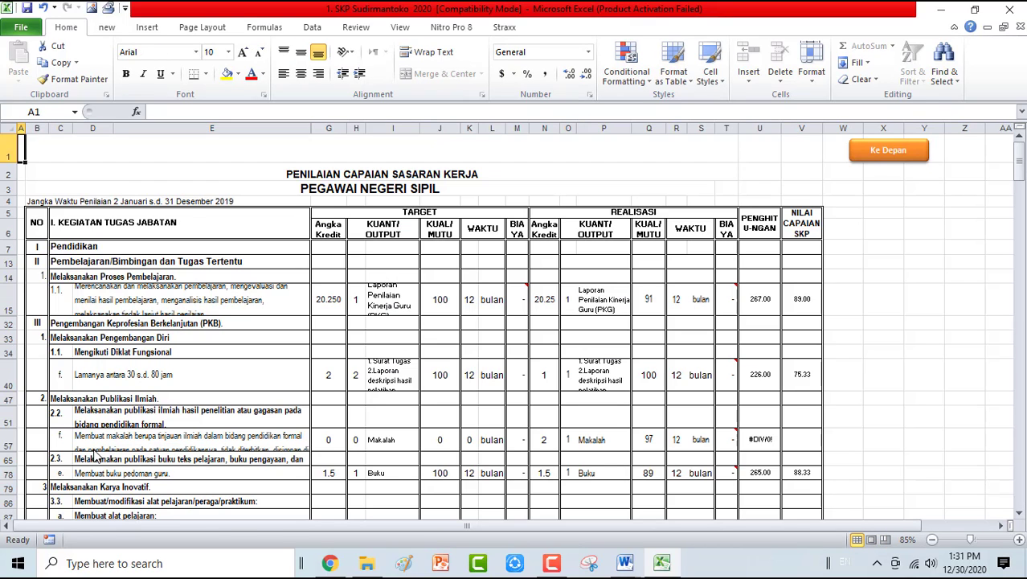
Change the assessment period in B4 to end on 31 Desember 2020
{"action": "left_click", "coordinate": [35, 202]}
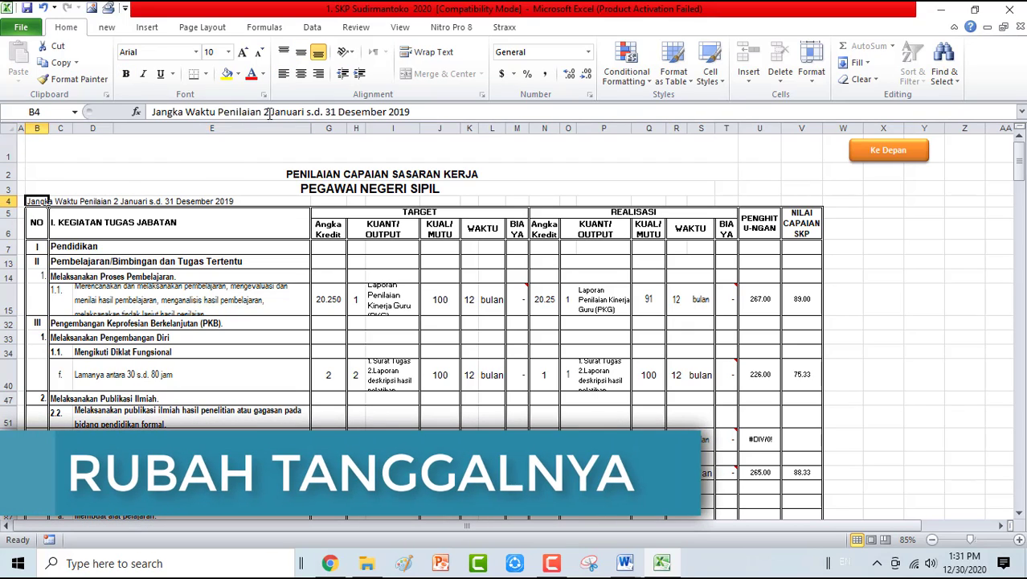
{"action": "left_click_drag", "start_coordinate": [397, 112], "coordinate": [415, 113]}
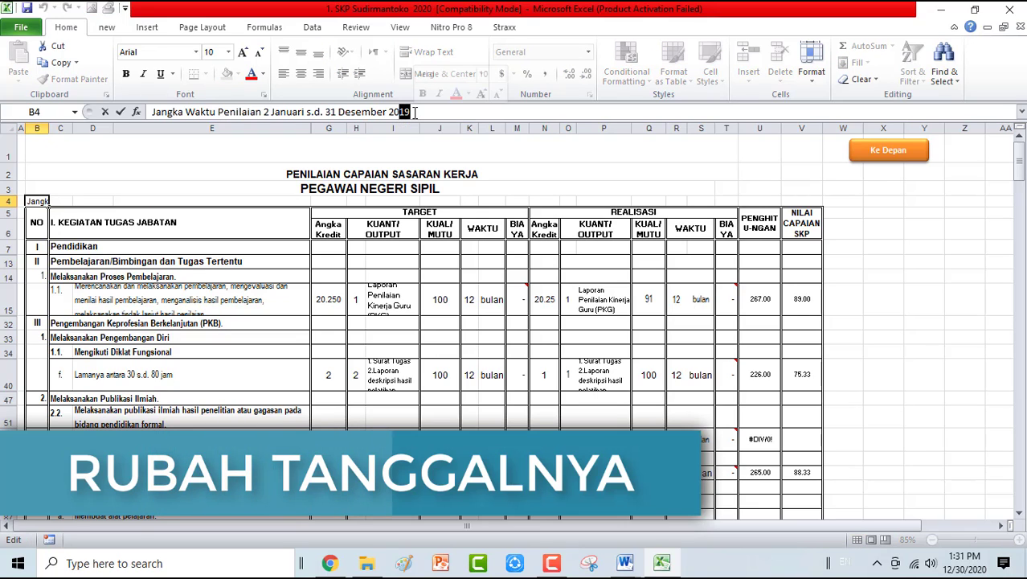
{"action": "key", "text": "BackSpace"}
{"action": "type", "text": "20"}
{"action": "key", "text": "Return"}
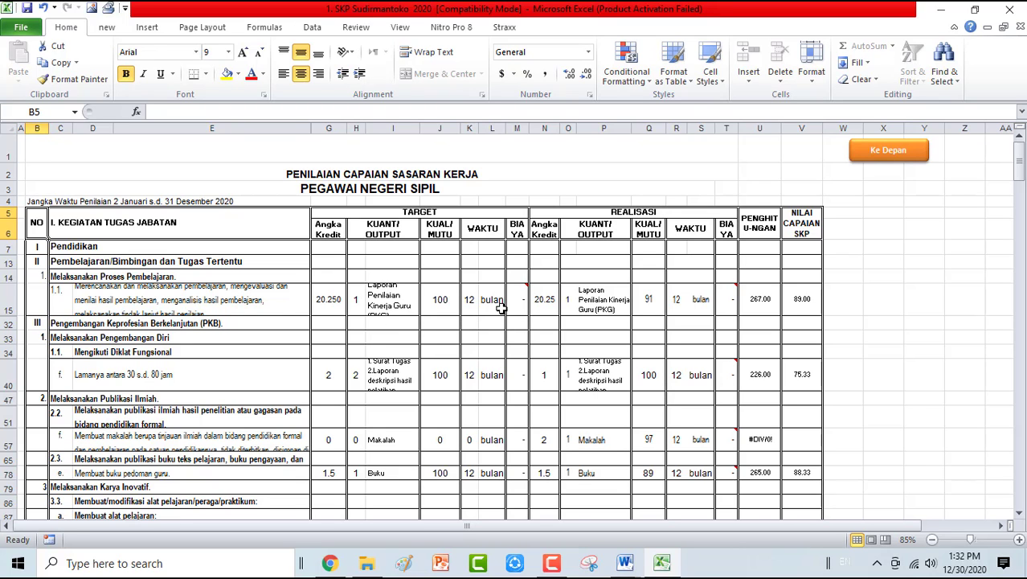
Set the realisasi quantity, quality and duration of Pengurus aktif in row 110 to 0
{"action": "scroll", "coordinate": [456, 299], "scroll_direction": "down", "scroll_amount": 5}
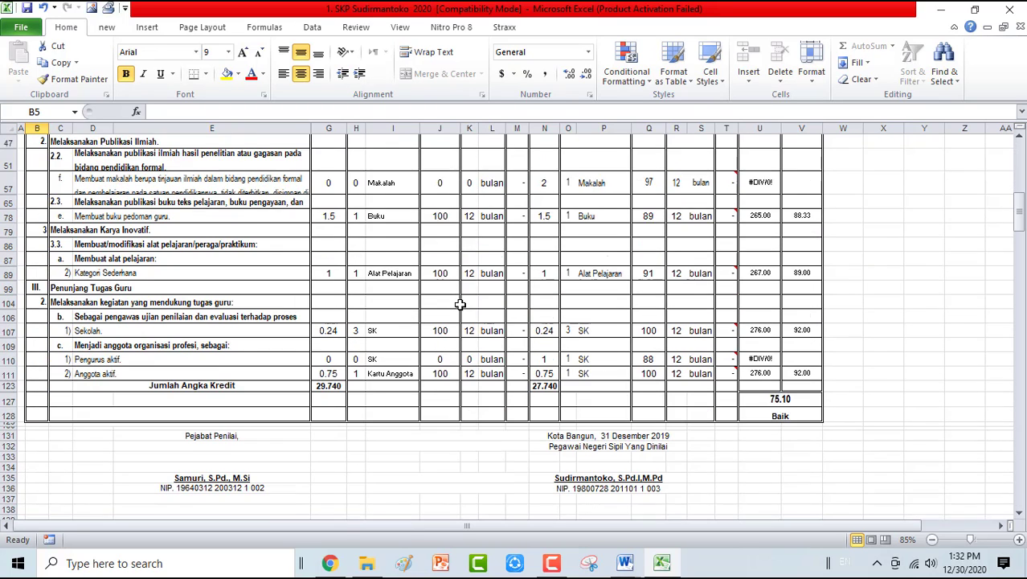
{"action": "left_click", "coordinate": [569, 345]}
{"action": "type", "text": "0"}
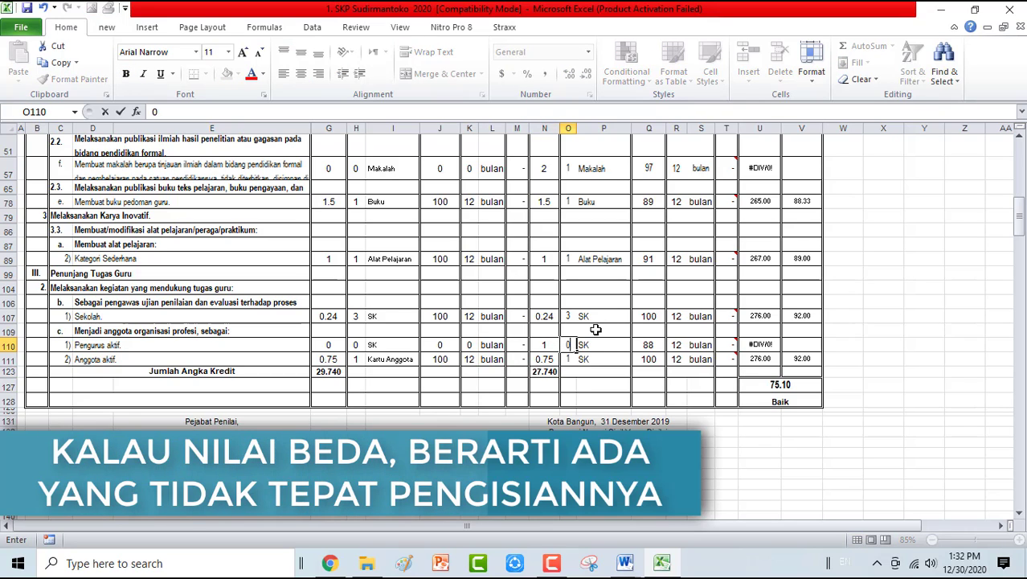
{"action": "key", "text": "Tab"}
{"action": "left_click", "coordinate": [648, 345]}
{"action": "type", "text": "0"}
{"action": "key", "text": "Tab"}
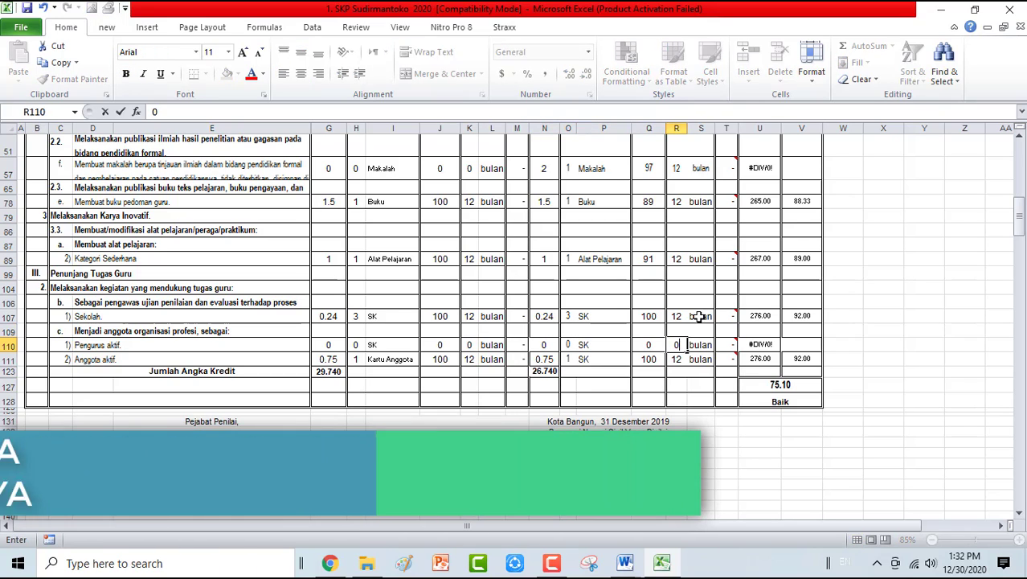
{"action": "left_click", "coordinate": [696, 317]}
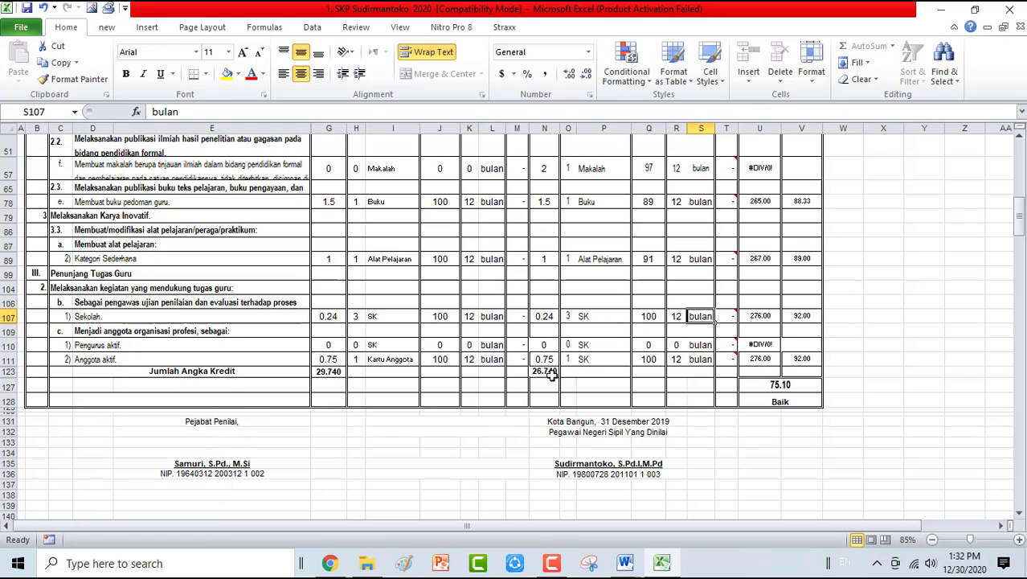
Set the realisasi quantity, quality and duration of the Makalah item in row 57 to 0
{"action": "scroll", "coordinate": [556, 376], "scroll_direction": "up", "scroll_amount": 1}
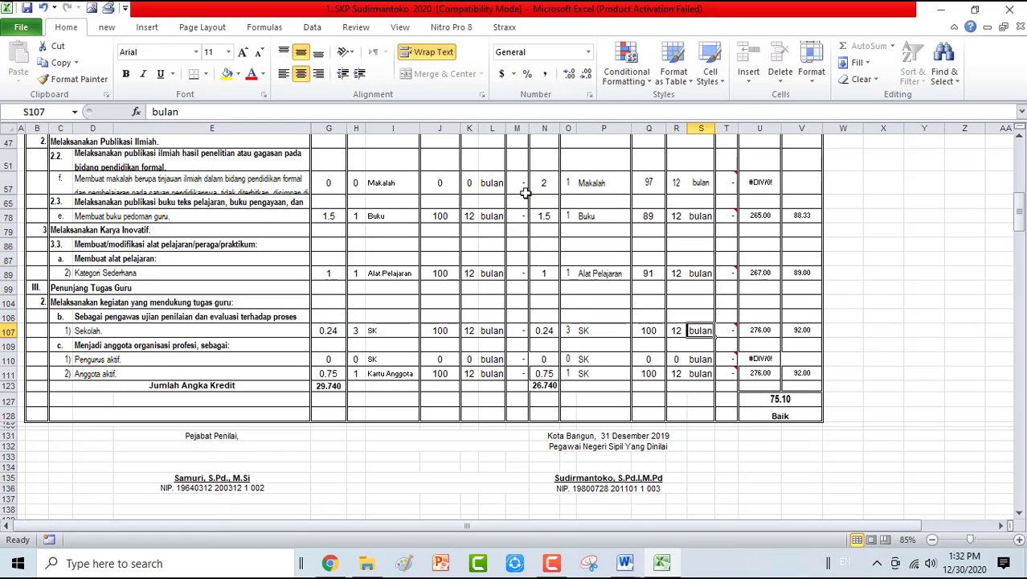
{"action": "left_click", "coordinate": [571, 184]}
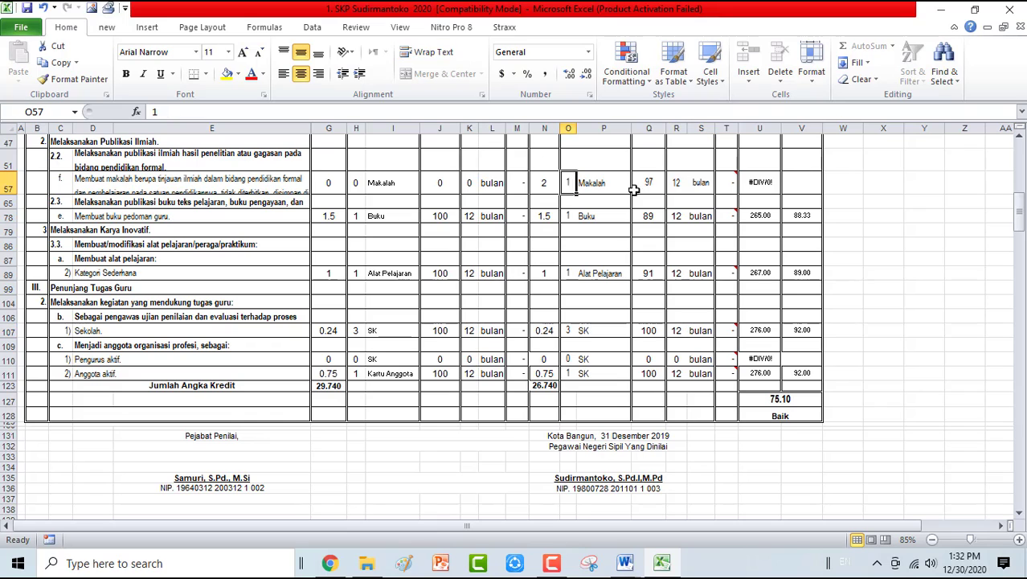
{"action": "type", "text": "0"}
{"action": "left_click", "coordinate": [647, 183]}
{"action": "type", "text": "0"}
{"action": "key", "text": "Tab"}
{"action": "type", "text": "0"}
{"action": "key", "text": "Tab"}
{"action": "key", "text": "Tab"}
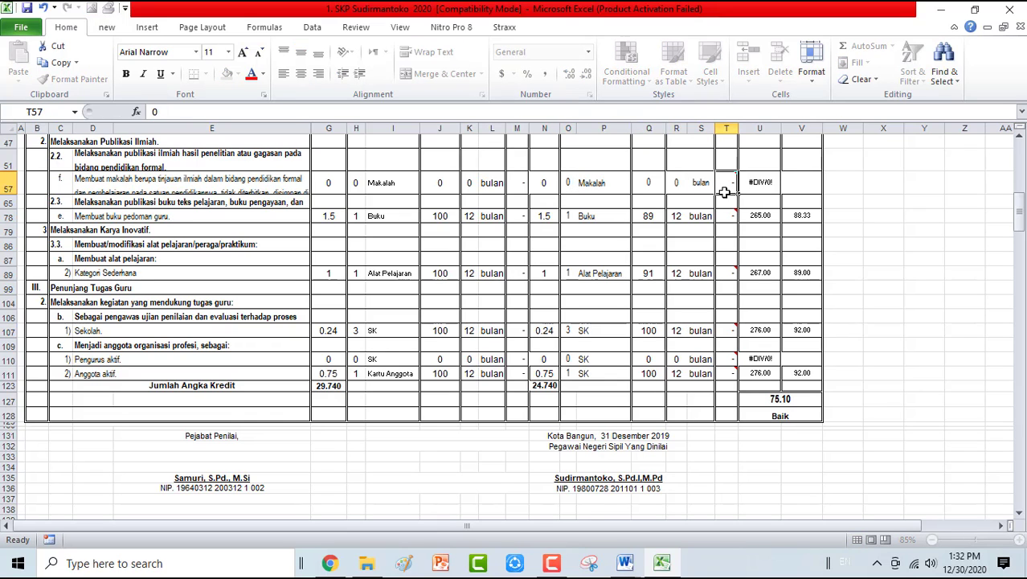
Unhide the rows between 51 and 57 under section 2.2, publikasi ilmiah hasil penelitian
{"action": "scroll", "coordinate": [39, 232], "scroll_direction": "up", "scroll_amount": 1}
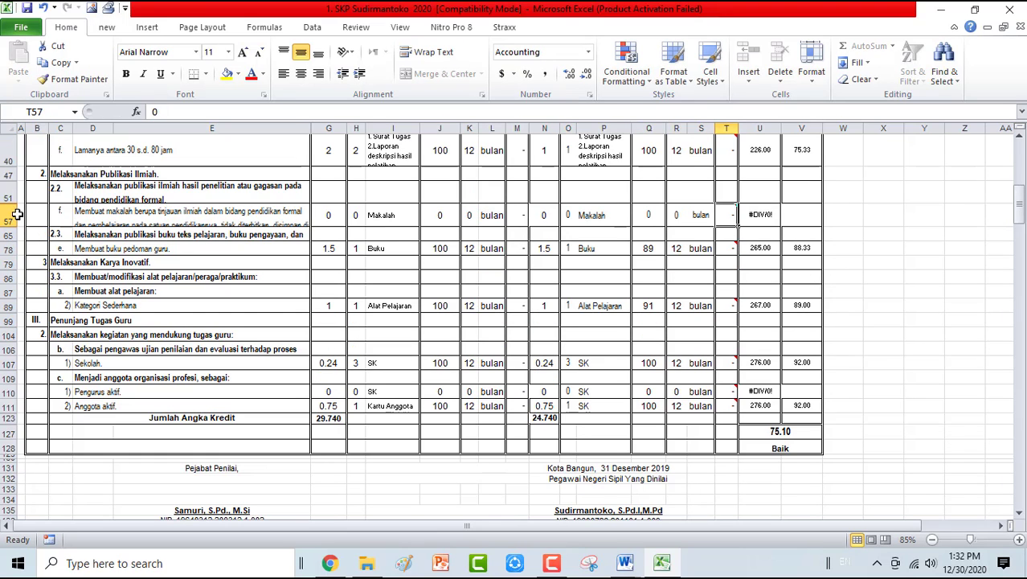
{"action": "left_click", "coordinate": [10, 218]}
{"action": "left_click_drag", "start_coordinate": [11, 228], "coordinate": [12, 208]}
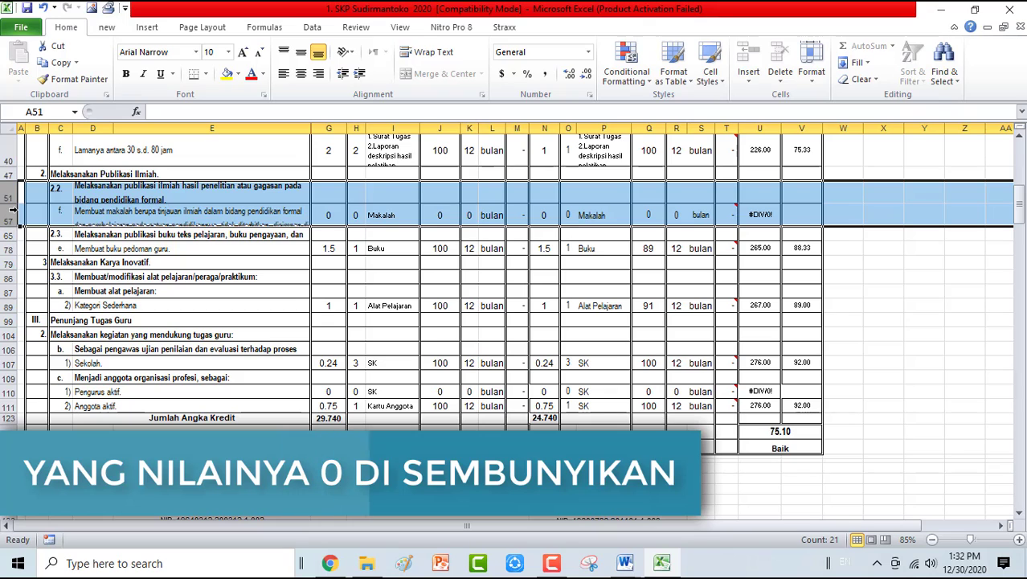
{"action": "right_click", "coordinate": [4, 201]}
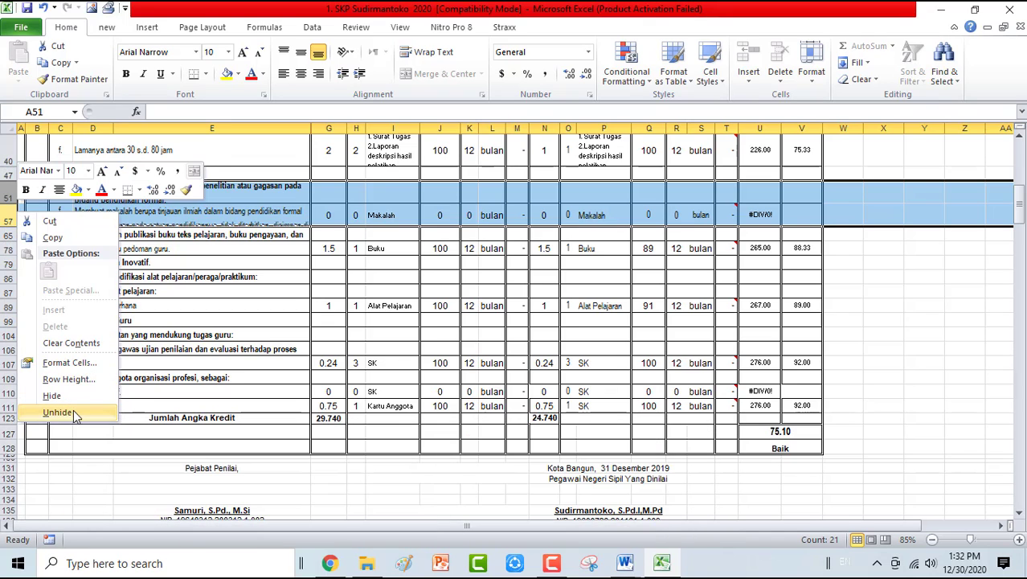
{"action": "left_click", "coordinate": [73, 412]}
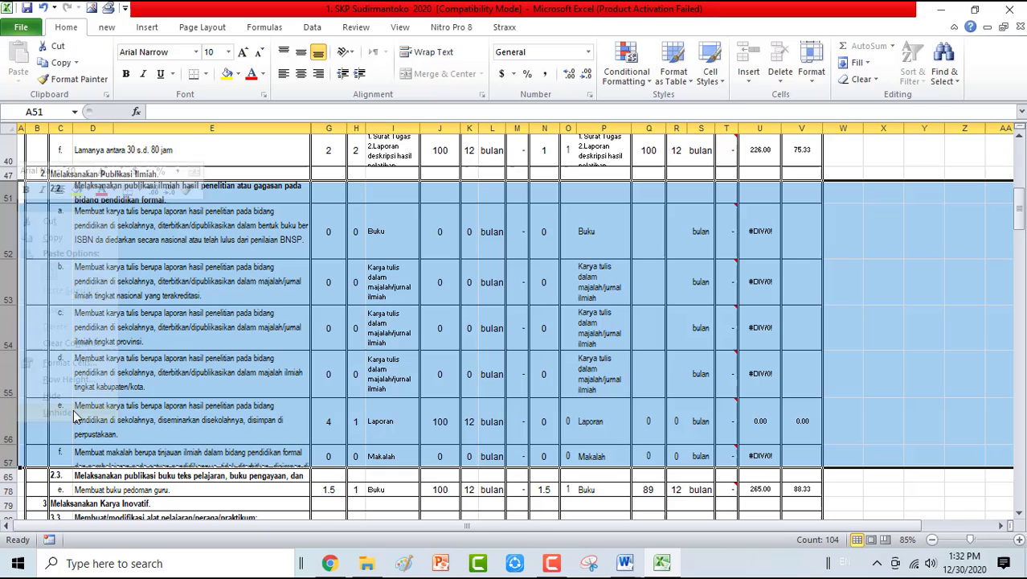
Set the realisasi of the Laporan item in row 56 to quantity 1, quality 90 and duration 12 bulan
{"action": "left_click", "coordinate": [566, 429]}
{"action": "type", "text": "1"}
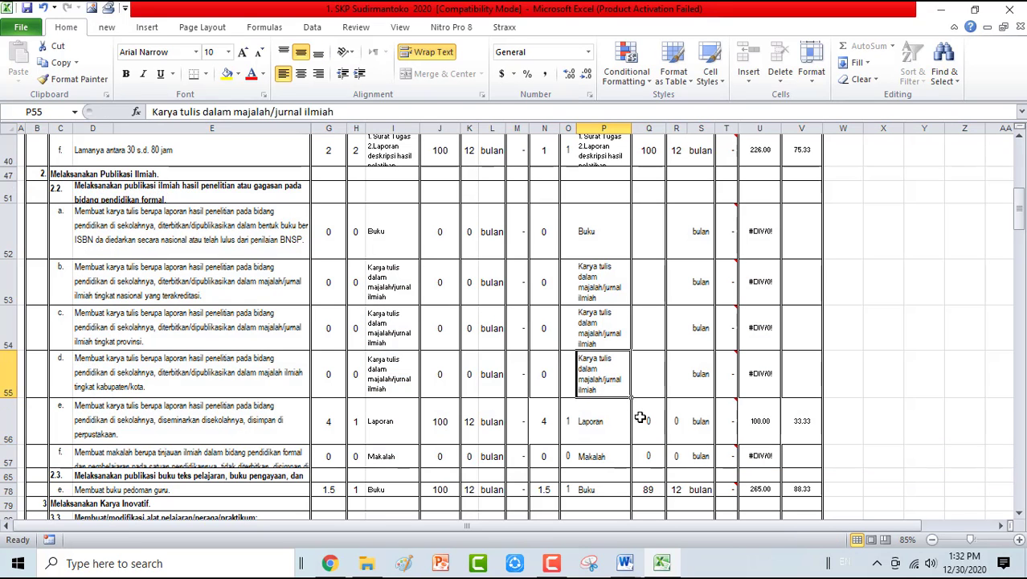
{"action": "left_click", "coordinate": [647, 419]}
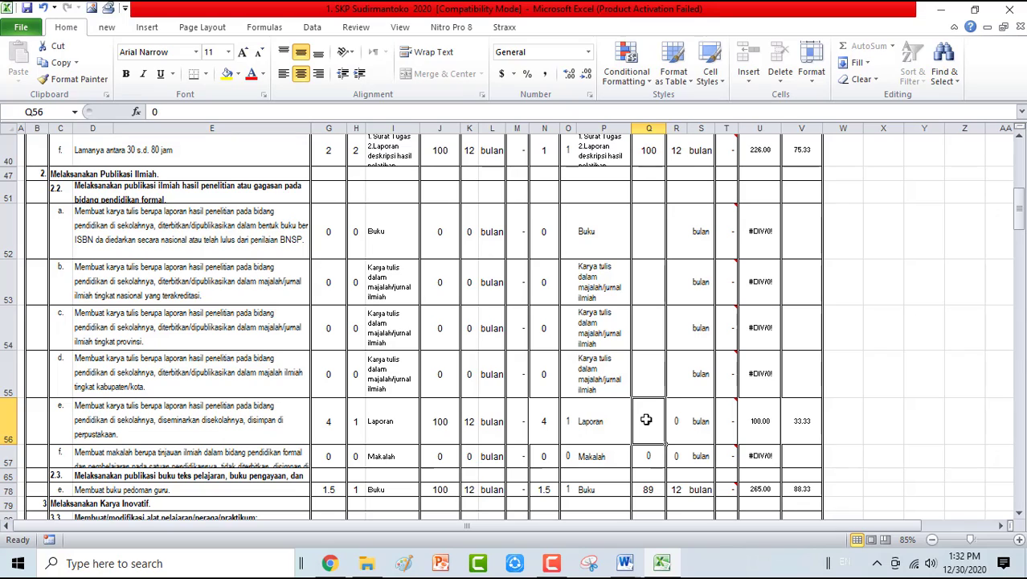
{"action": "type", "text": "90"}
{"action": "key", "text": "Tab"}
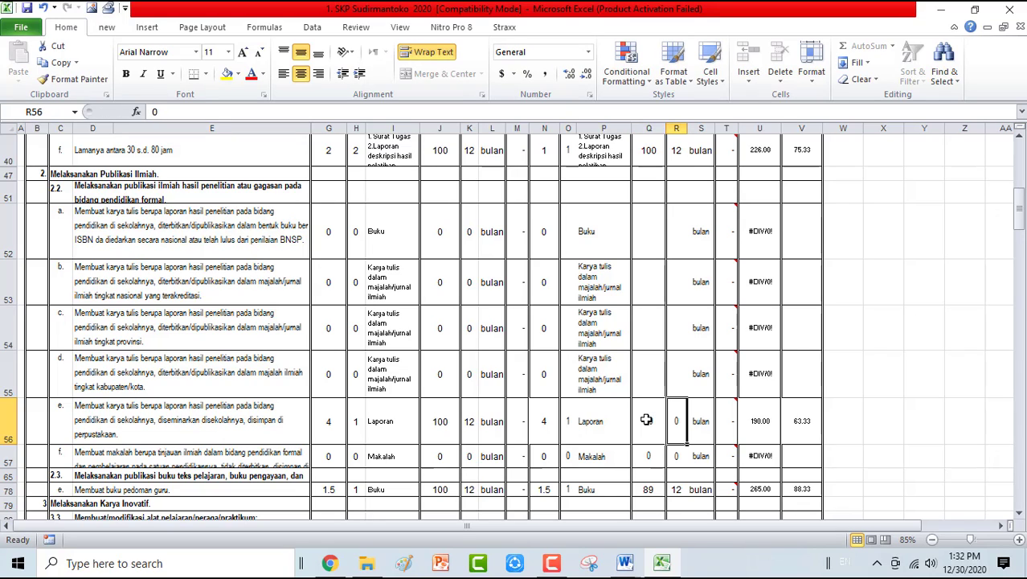
{"action": "type", "text": "12"}
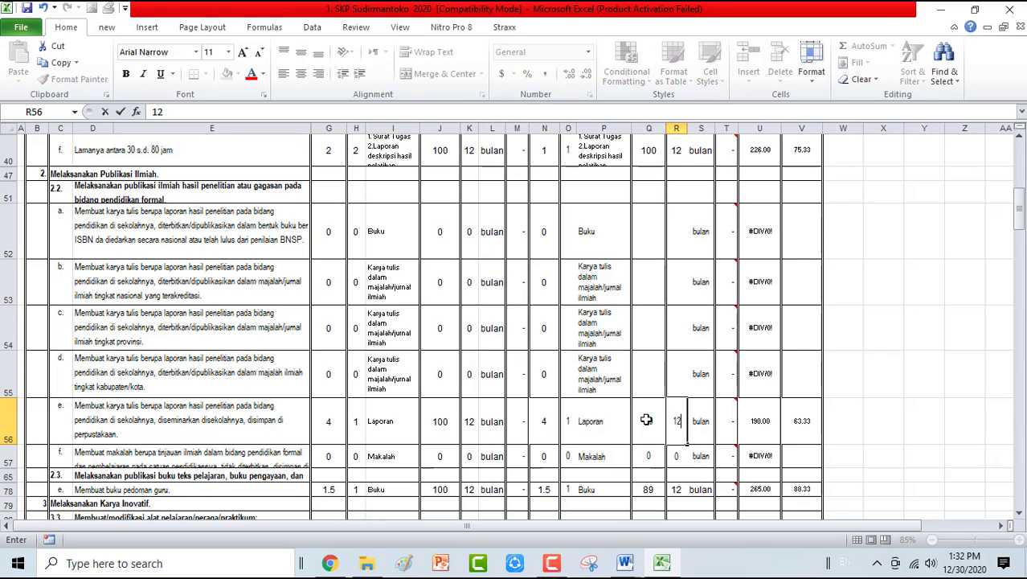
{"action": "key", "text": "Tab"}
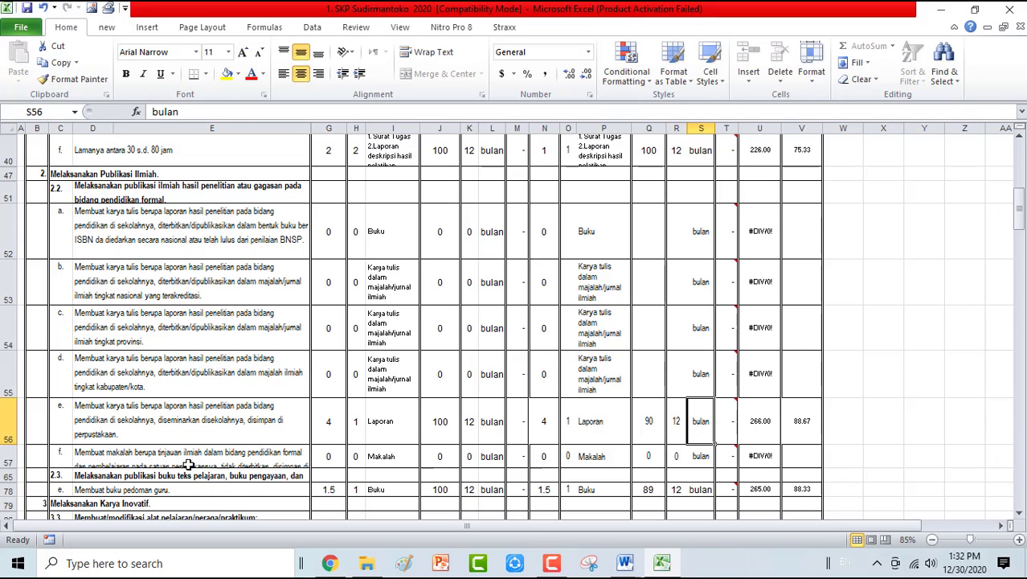
Hide row 57 and rows 52 to 55, the unused publikasi ilmiah items, keeping the Laporan item in row 56
{"action": "right_click", "coordinate": [10, 456]}
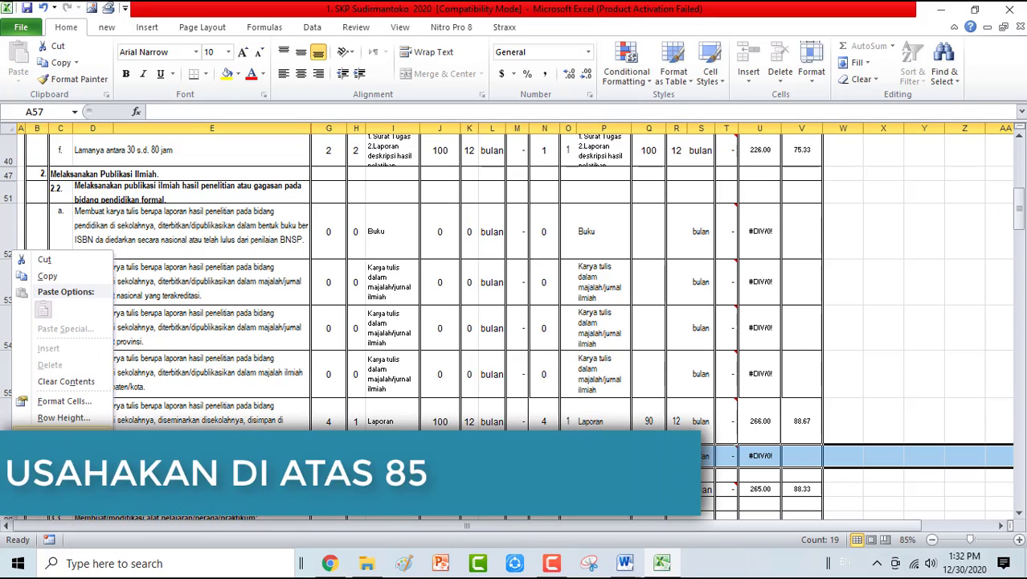
{"action": "left_click", "coordinate": [48, 435]}
{"action": "left_click_drag", "start_coordinate": [18, 238], "coordinate": [56, 376]}
{"action": "right_click", "coordinate": [163, 323]}
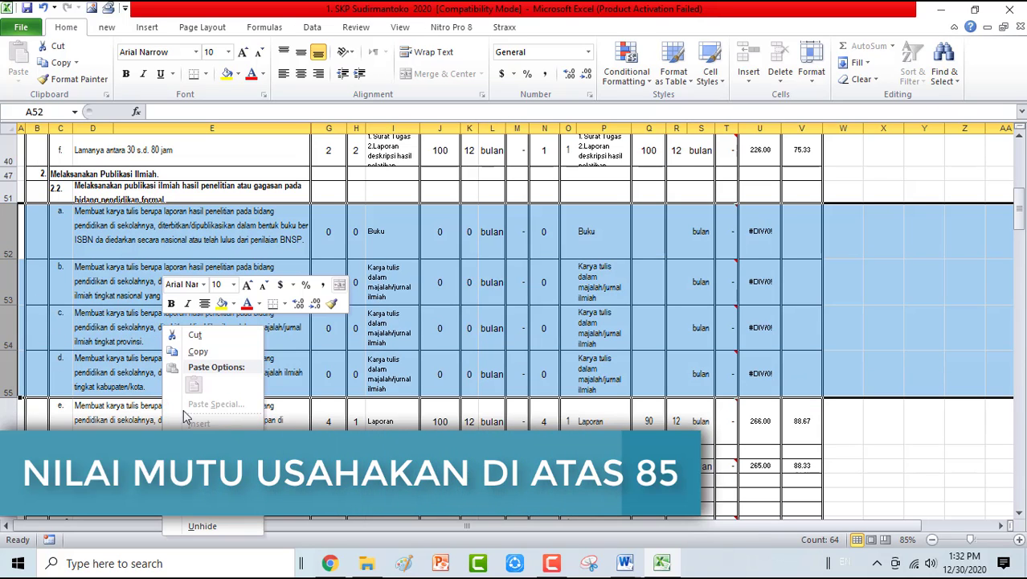
{"action": "left_click", "coordinate": [199, 510]}
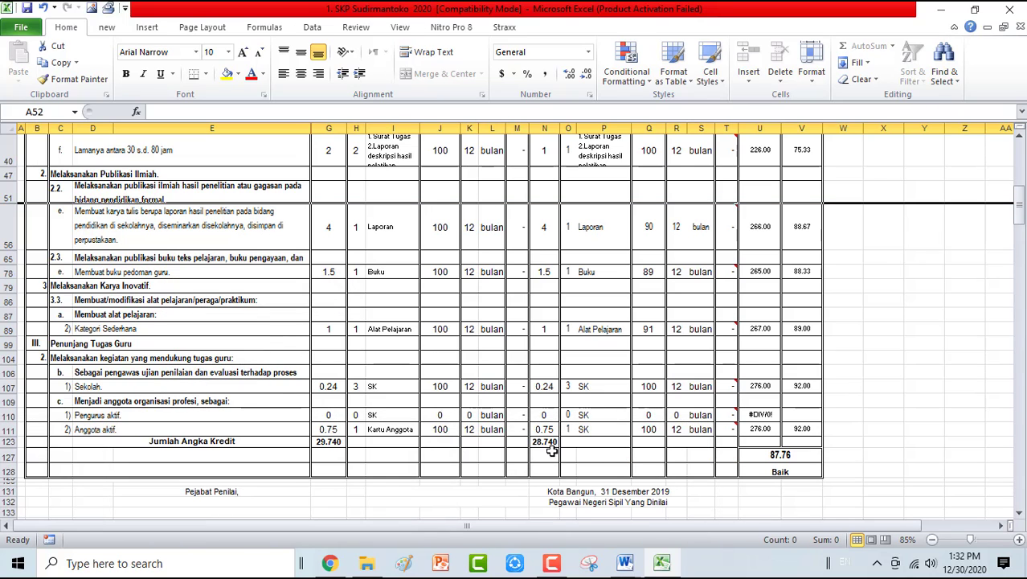
Hide row 110, the unused Pengurus aktif item under organisasi profesi
{"action": "left_click", "coordinate": [5, 415]}
{"action": "right_click", "coordinate": [6, 417]}
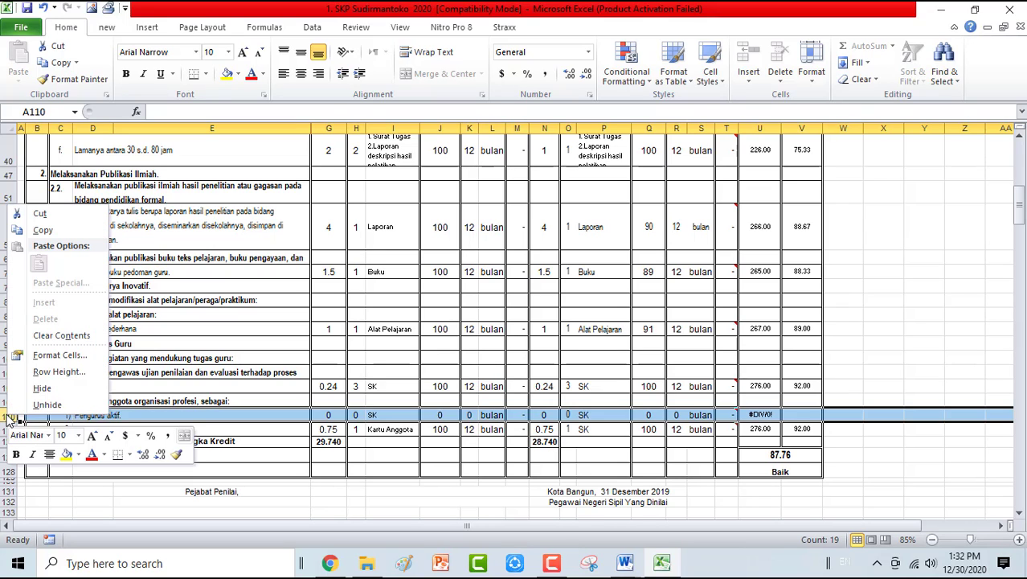
{"action": "left_click", "coordinate": [40, 388]}
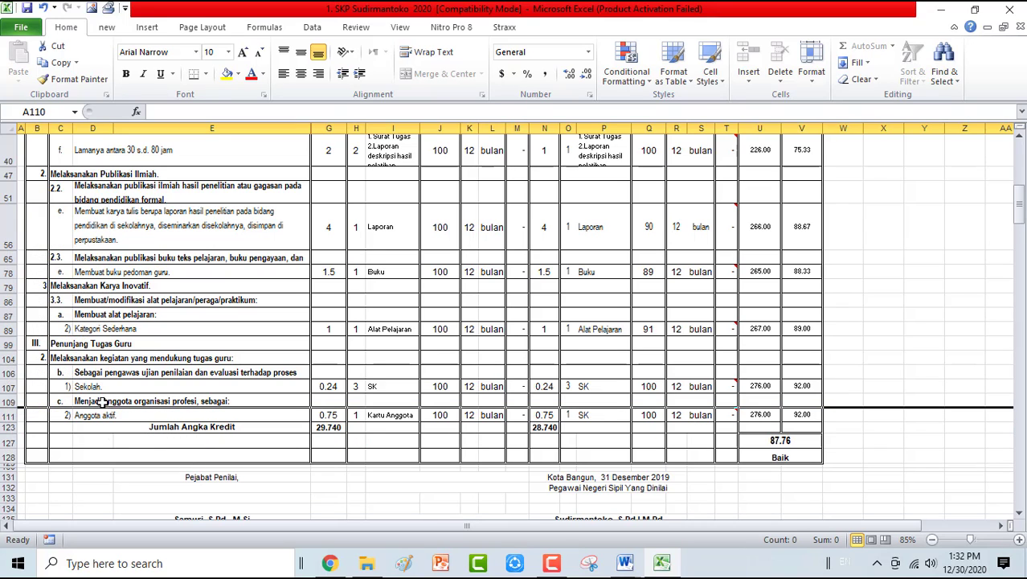
Set the realisasi quantity of the Lamanya antara 30 s.d. 80 jam item in row 40 to 2
{"action": "left_click", "coordinate": [325, 428]}
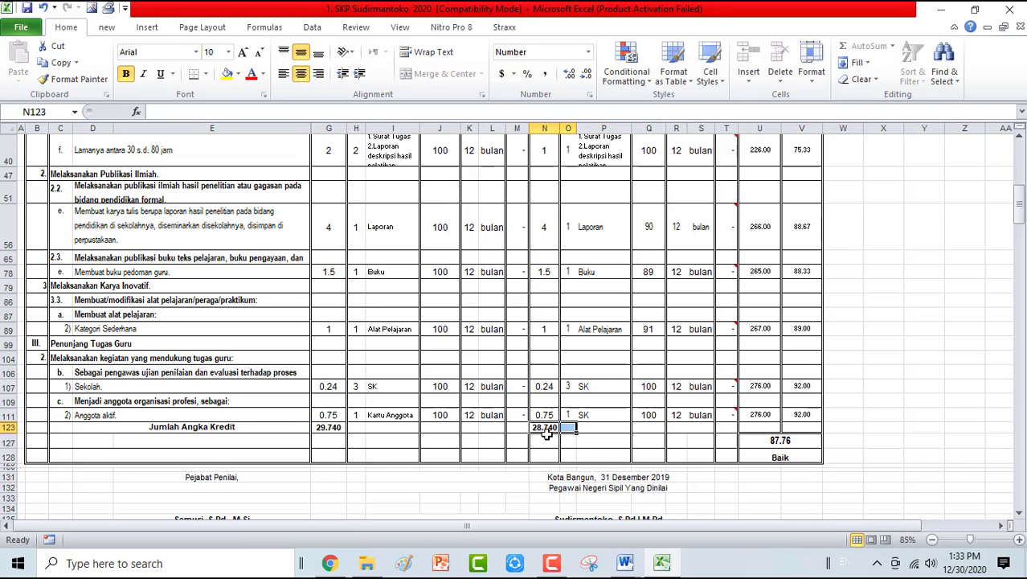
{"action": "scroll", "coordinate": [450, 426], "scroll_direction": "up", "scroll_amount": 4}
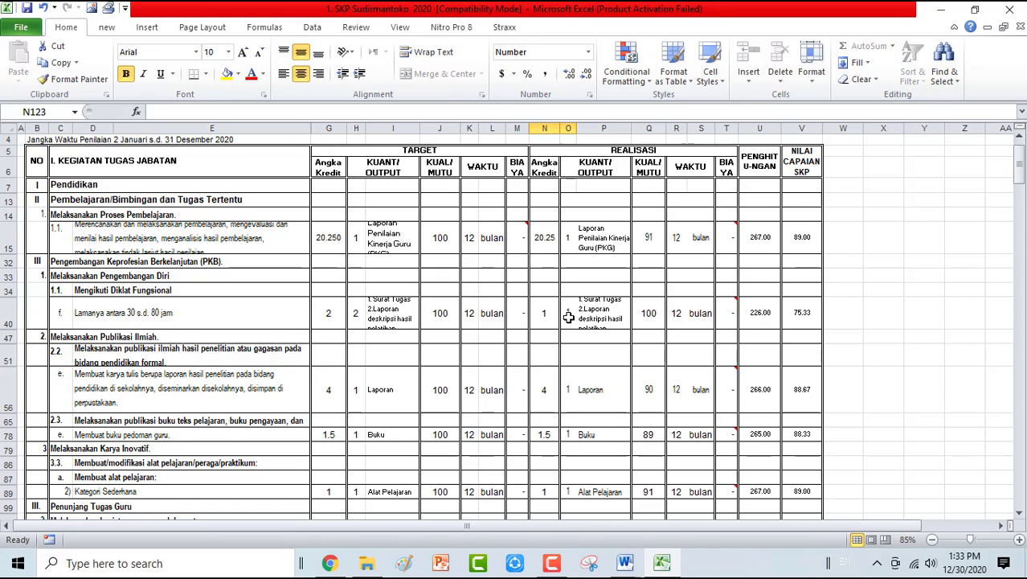
{"action": "type", "text": "2"}
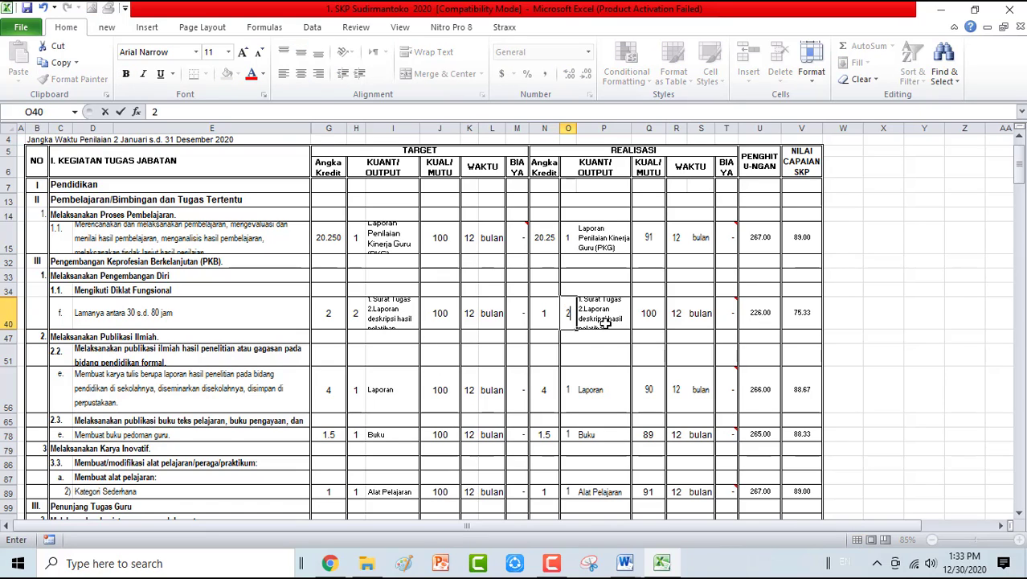
{"action": "left_click", "coordinate": [611, 322]}
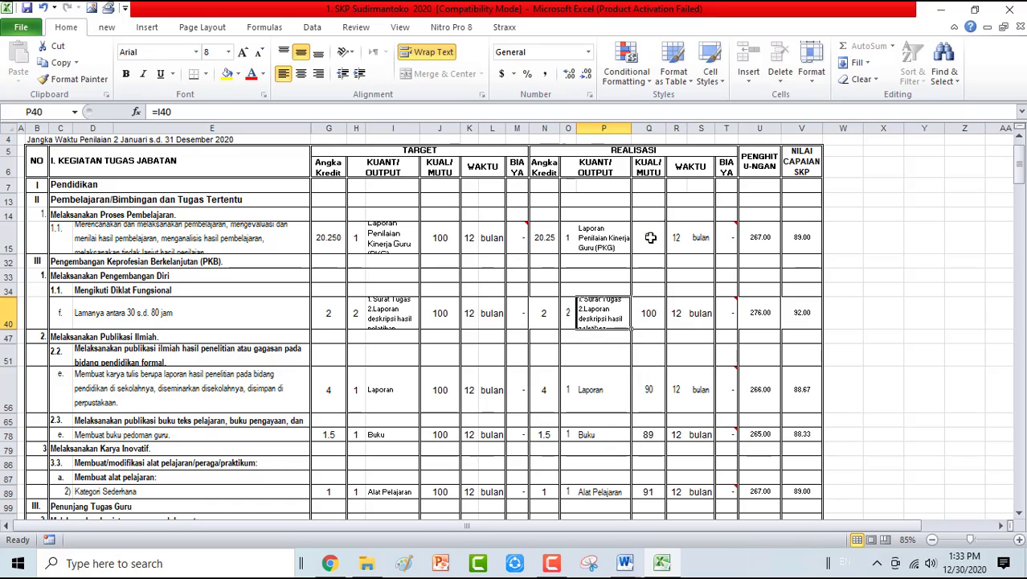
Set the realisasi quality of the Laporan Penilaian Kinerja Guru (PKG) item in row 15 to 92
{"action": "left_click", "coordinate": [650, 238]}
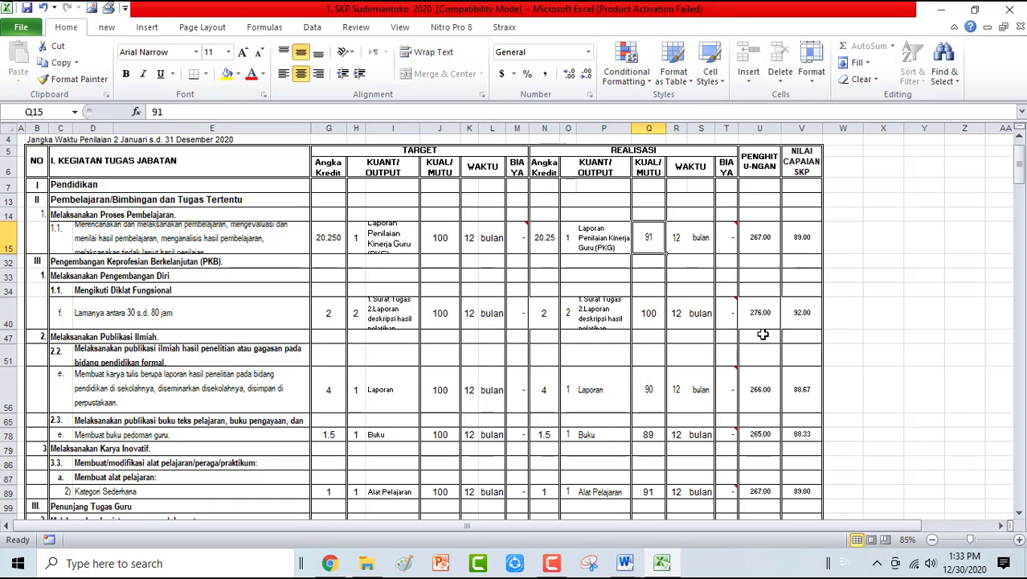
{"action": "type", "text": "92"}
{"action": "key", "text": "Return"}
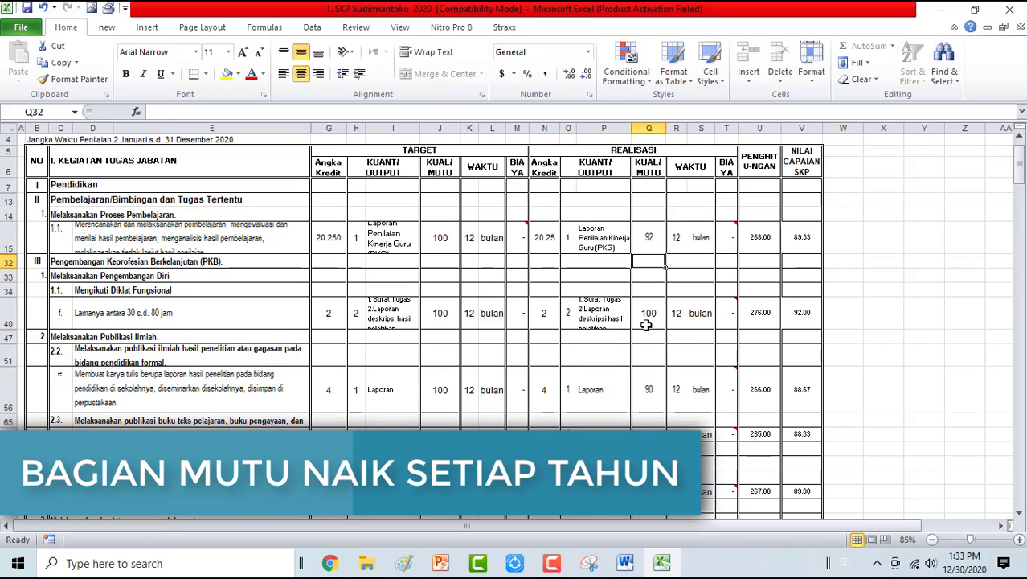
Set the realisasi quality of the Buku item in row 78 to 90 and the Alat Pelajaran item in row 89 to 92
{"action": "left_click", "coordinate": [649, 390]}
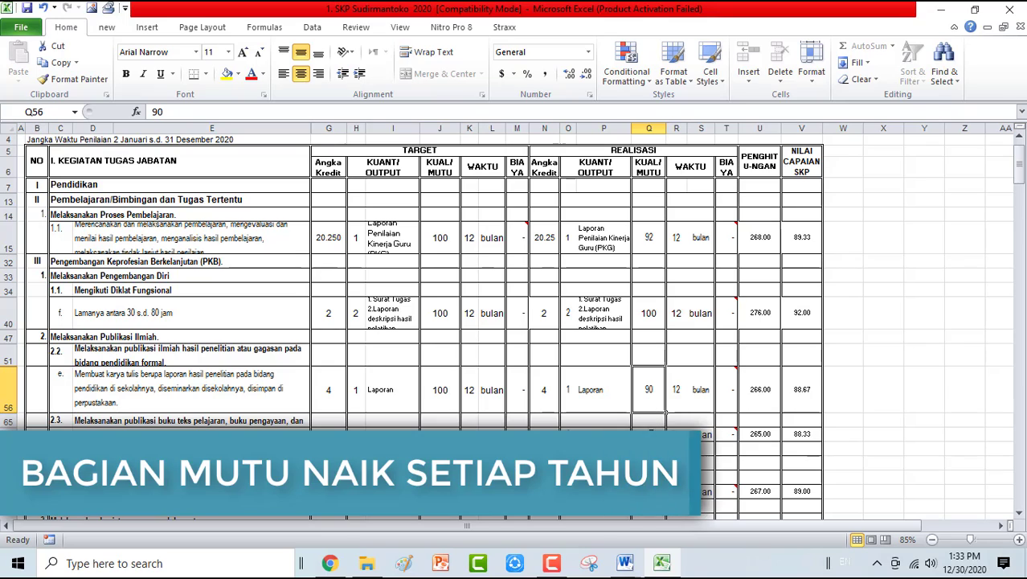
{"action": "left_click", "coordinate": [649, 434]}
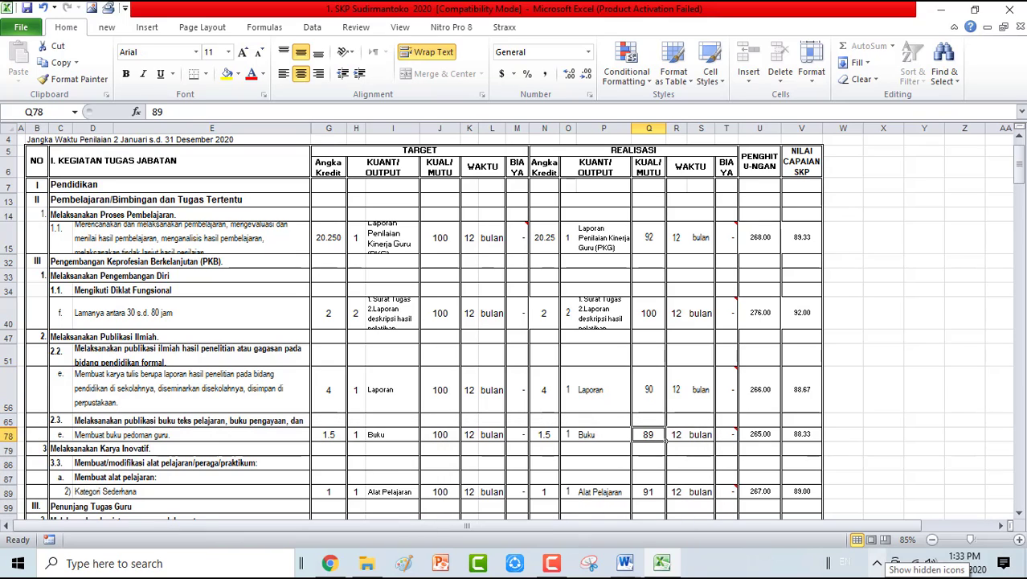
{"action": "type", "text": "9"}
{"action": "key", "text": "Return"}
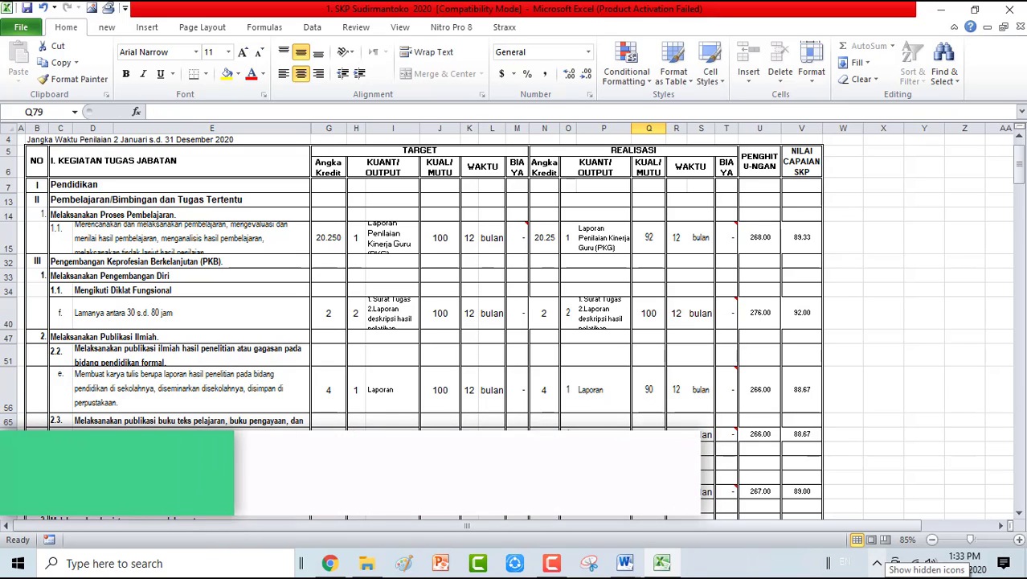
{"action": "scroll", "coordinate": [666, 394], "scroll_direction": "down", "scroll_amount": 2}
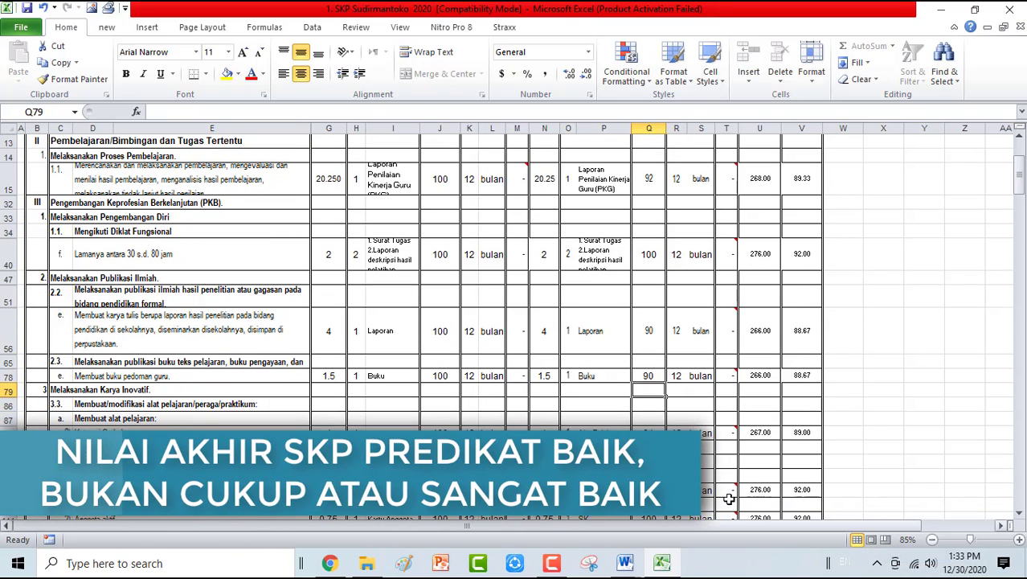
{"action": "left_click", "coordinate": [649, 433]}
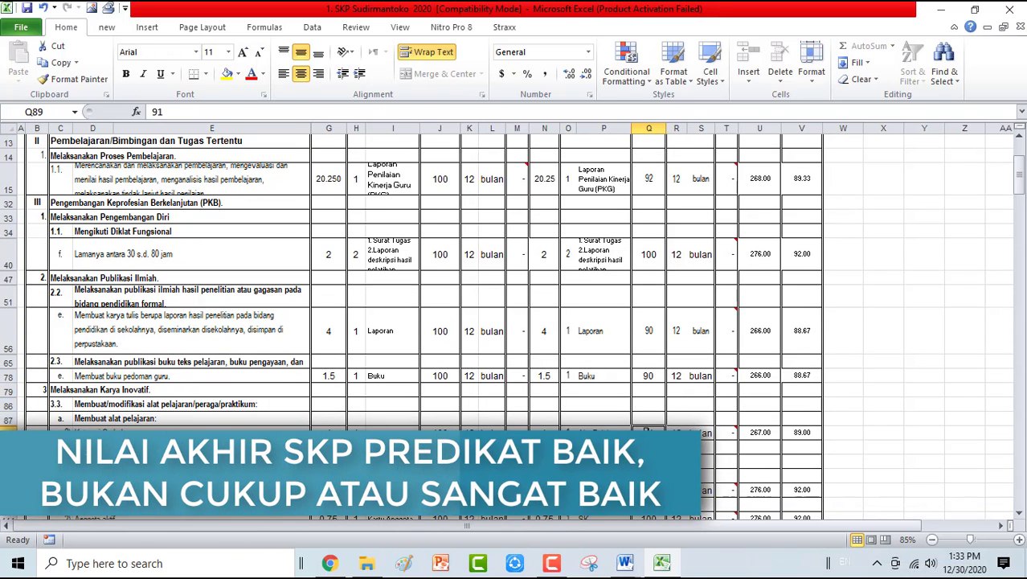
{"action": "type", "text": "92"}
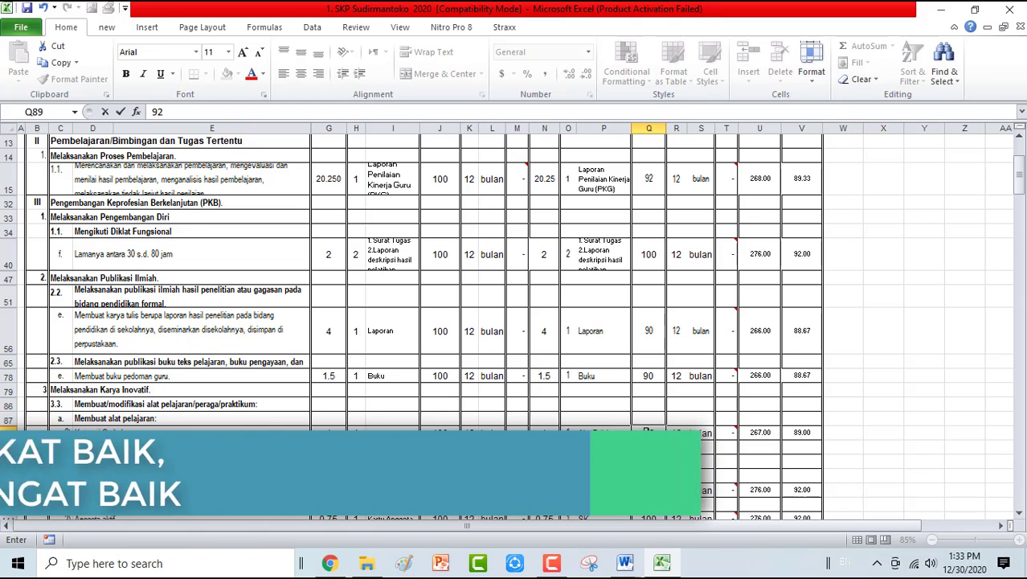
{"action": "key", "text": "Return"}
Review the realisasi credit total and SKP predicate, and set the form's signing date to Kota Bangun, 31 Desember 2020
{"action": "scroll", "coordinate": [647, 432], "scroll_direction": "down", "scroll_amount": 1}
{"action": "scroll", "coordinate": [647, 433], "scroll_direction": "down", "scroll_amount": 1}
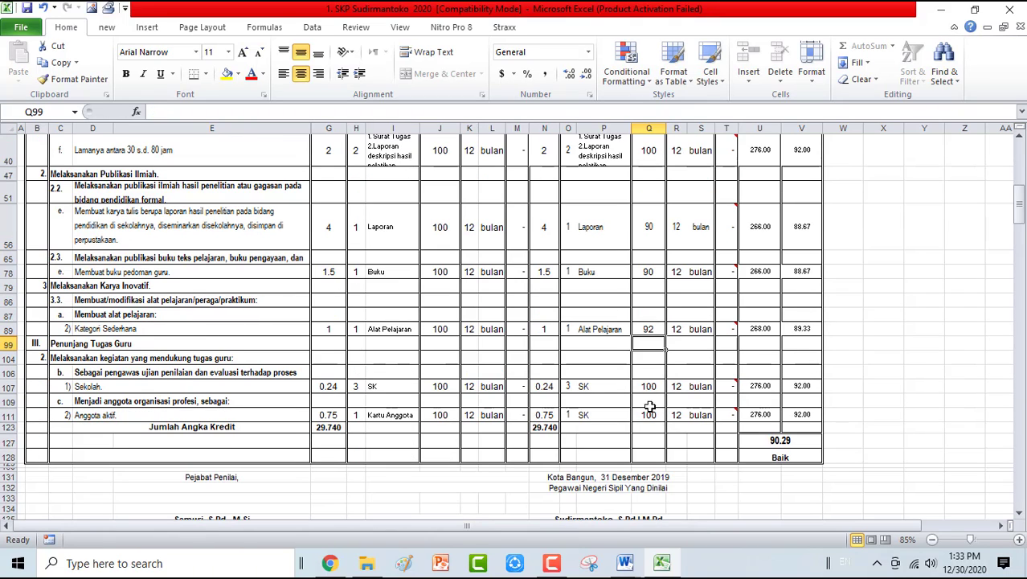
{"action": "left_click", "coordinate": [645, 388]}
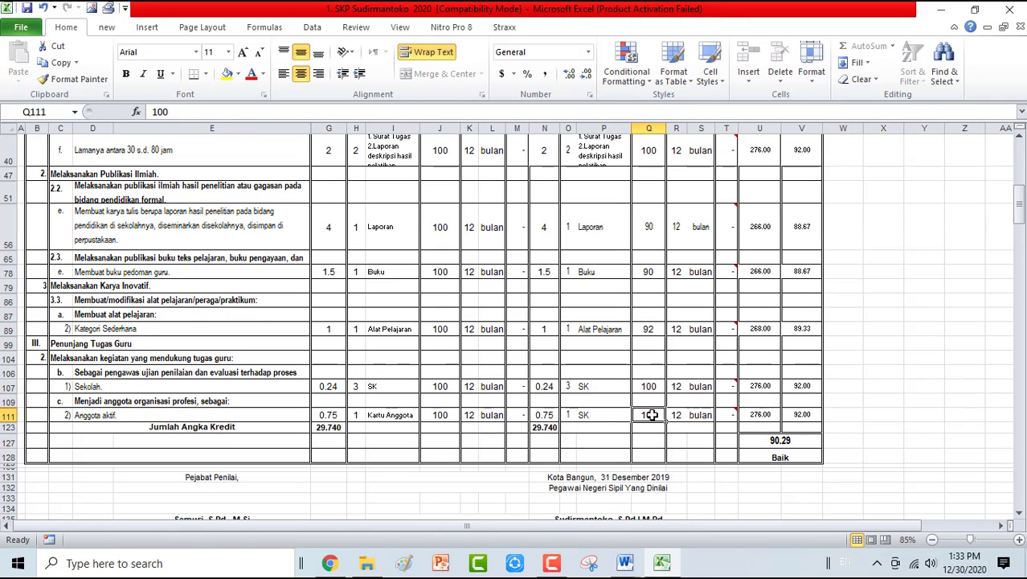
{"action": "left_click", "coordinate": [540, 428]}
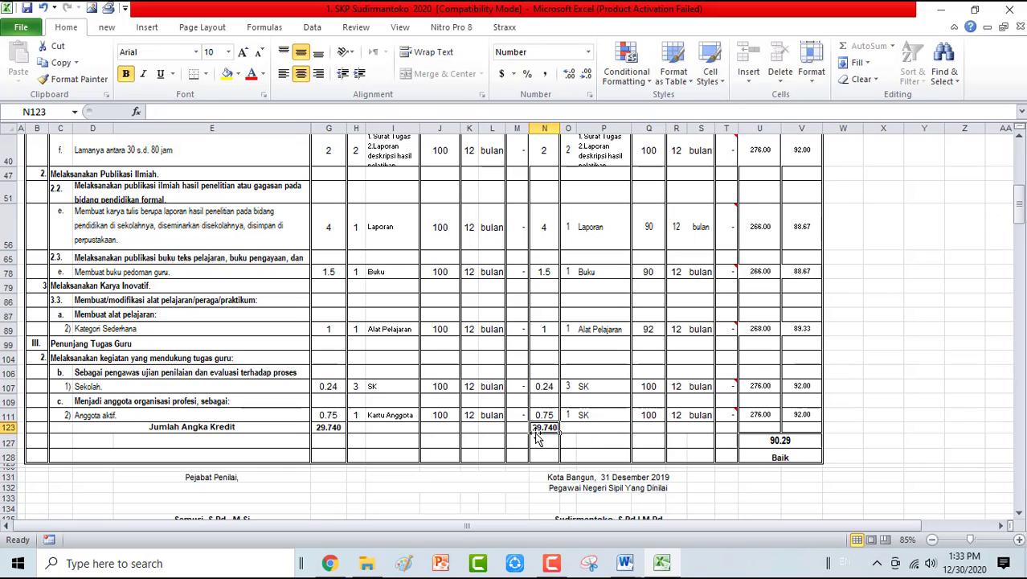
{"action": "left_click", "coordinate": [780, 457]}
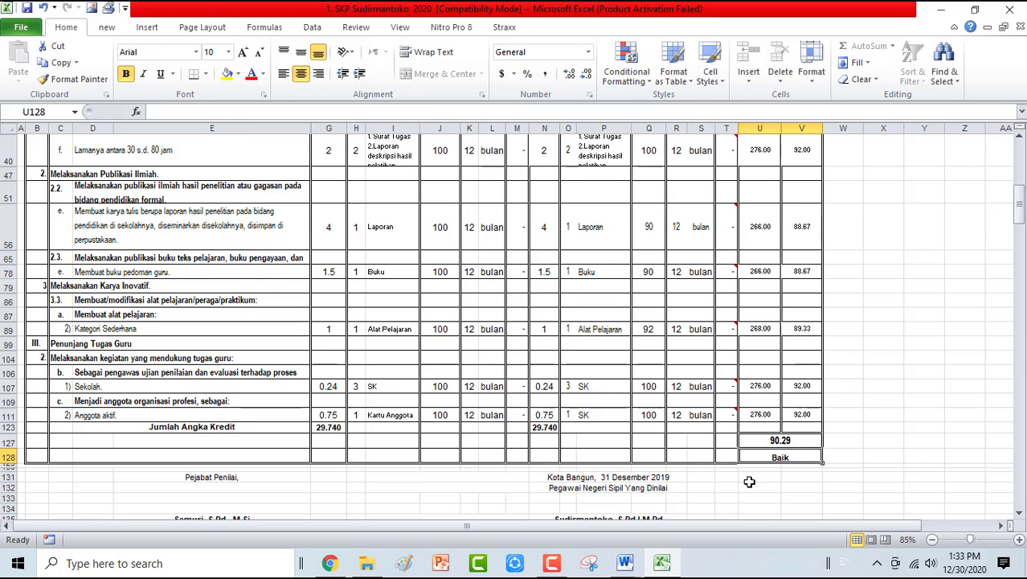
{"action": "scroll", "coordinate": [683, 489], "scroll_direction": "down", "scroll_amount": 1}
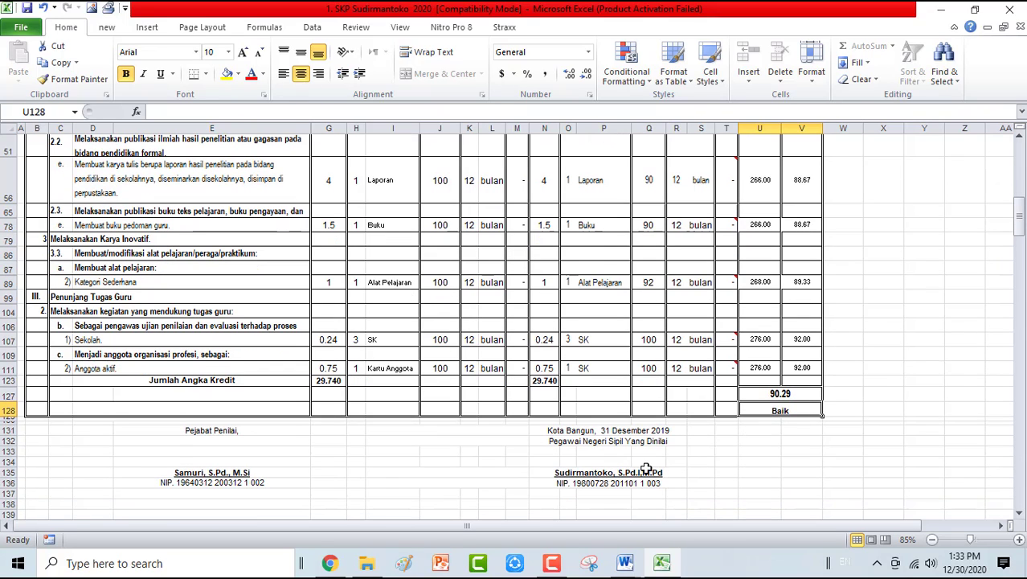
{"action": "left_click", "coordinate": [589, 431]}
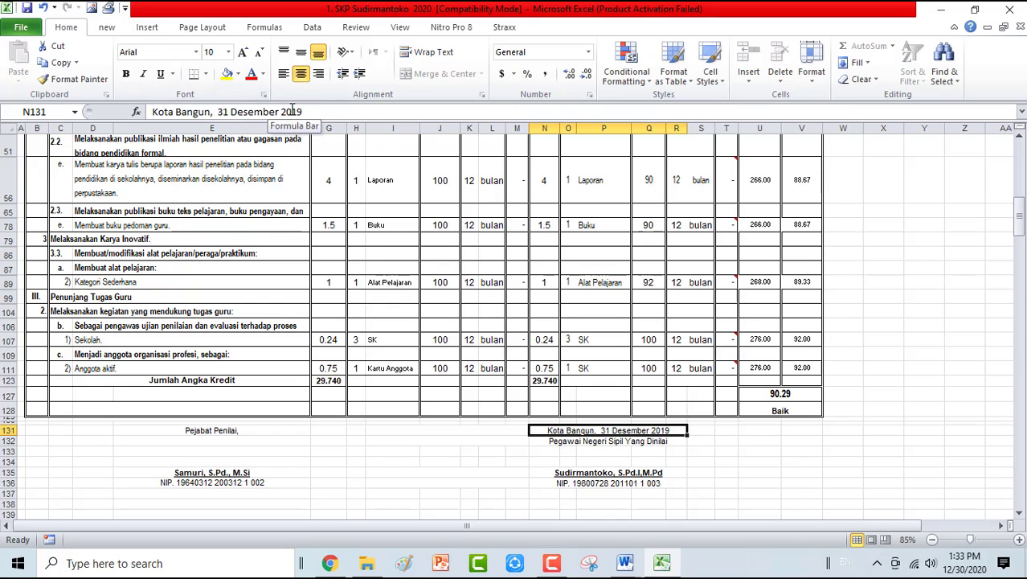
{"action": "left_click_drag", "start_coordinate": [293, 112], "coordinate": [306, 111]}
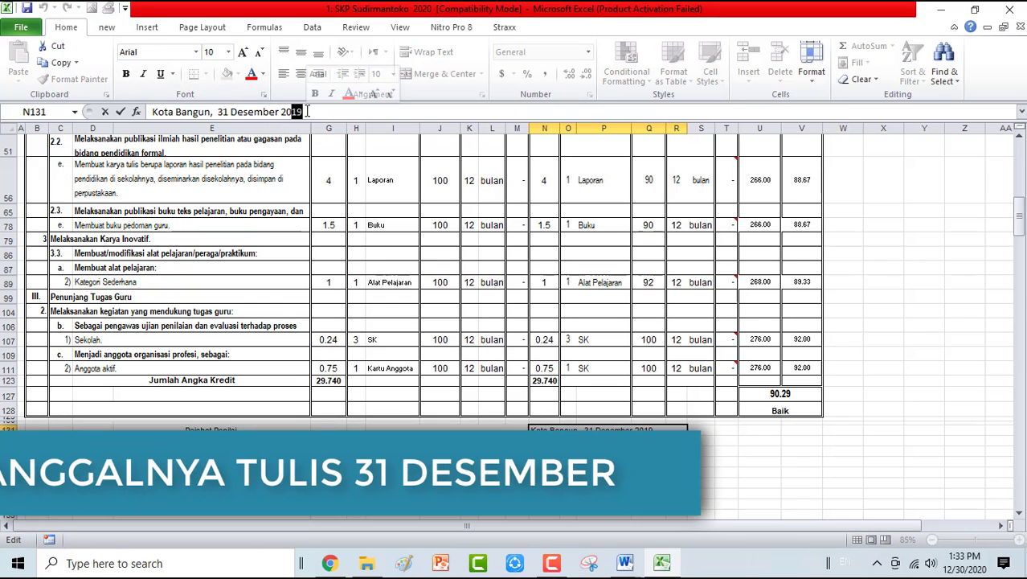
{"action": "type", "text": "20"}
{"action": "key", "text": "Return"}
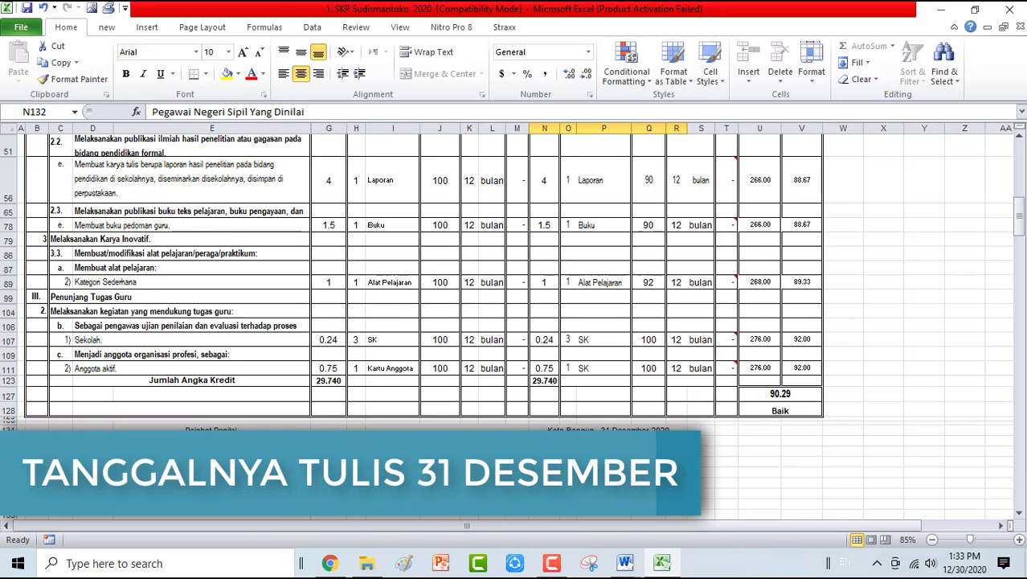
Check the signatories' names and NIP entries below the form and look over the completed Penilaian Capaian table
{"action": "left_click", "coordinate": [212, 472]}
{"action": "left_click", "coordinate": [211, 483]}
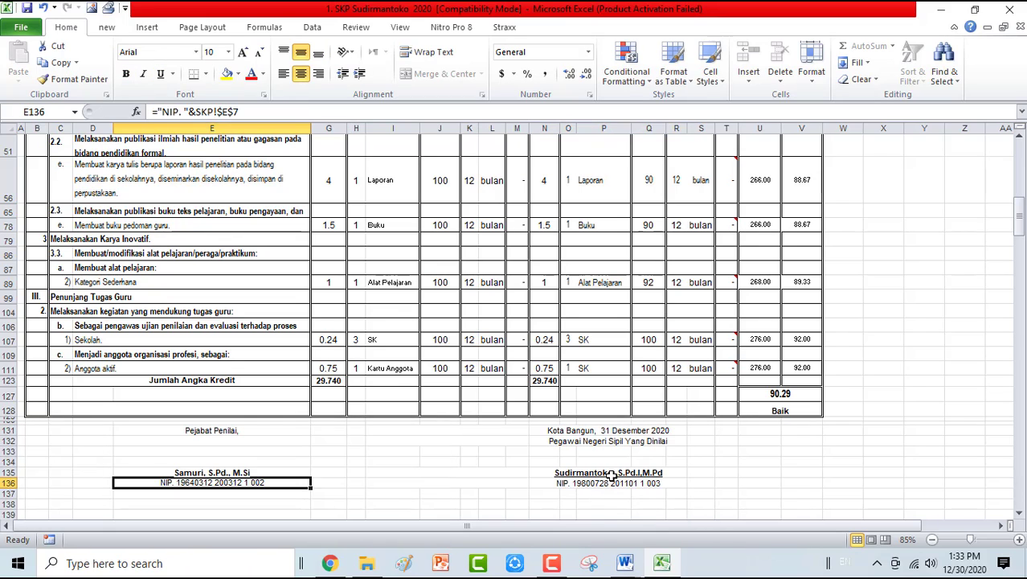
{"action": "left_click", "coordinate": [615, 483]}
{"action": "scroll", "coordinate": [910, 424], "scroll_direction": "up", "scroll_amount": 5}
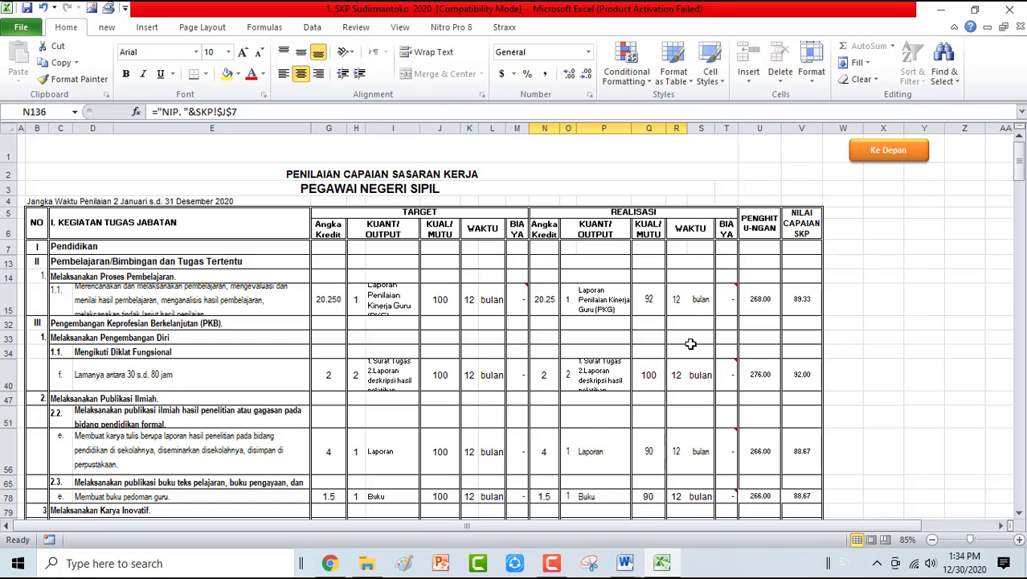
{"action": "scroll", "coordinate": [756, 339], "scroll_direction": "down", "scroll_amount": 2}
{"action": "scroll", "coordinate": [757, 340], "scroll_direction": "up", "scroll_amount": 2}
Go to the Penilaian Prestasi Kerja sheet and set the Integritas score under Perilaku Kerja to 82
{"action": "left_click", "coordinate": [897, 164]}
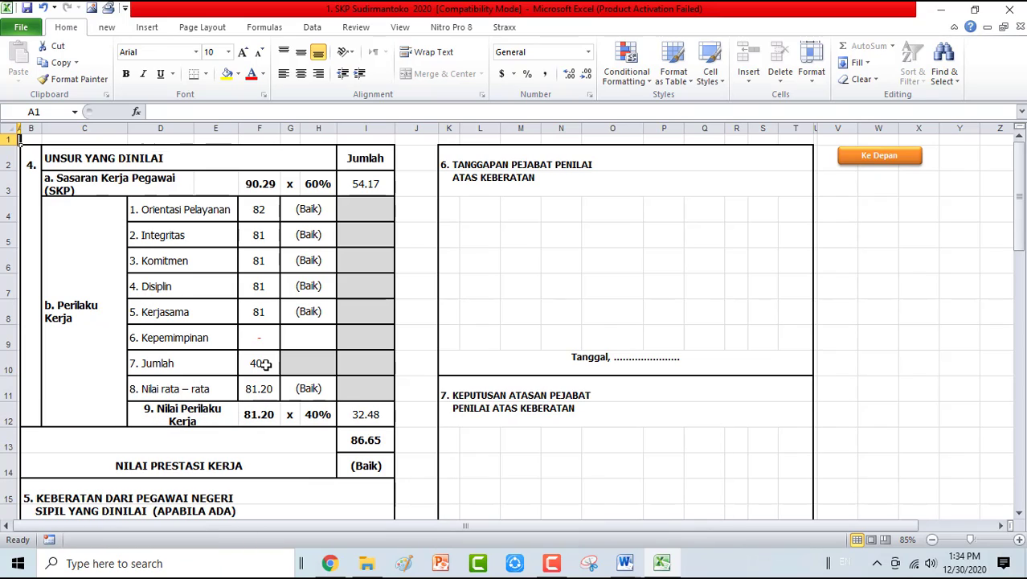
{"action": "left_click", "coordinate": [260, 234]}
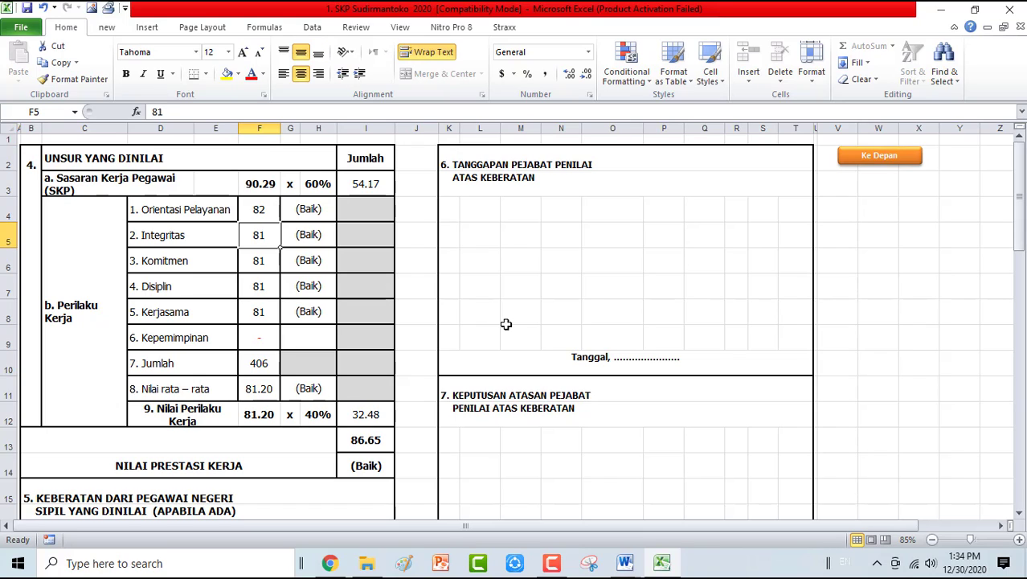
{"action": "type", "text": "8"}
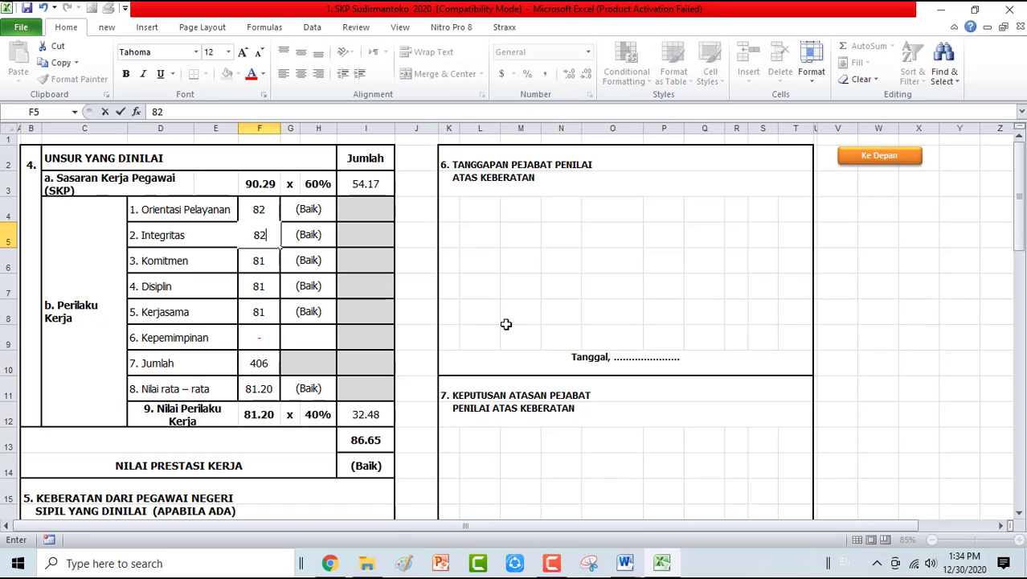
{"action": "key", "text": "Return"}
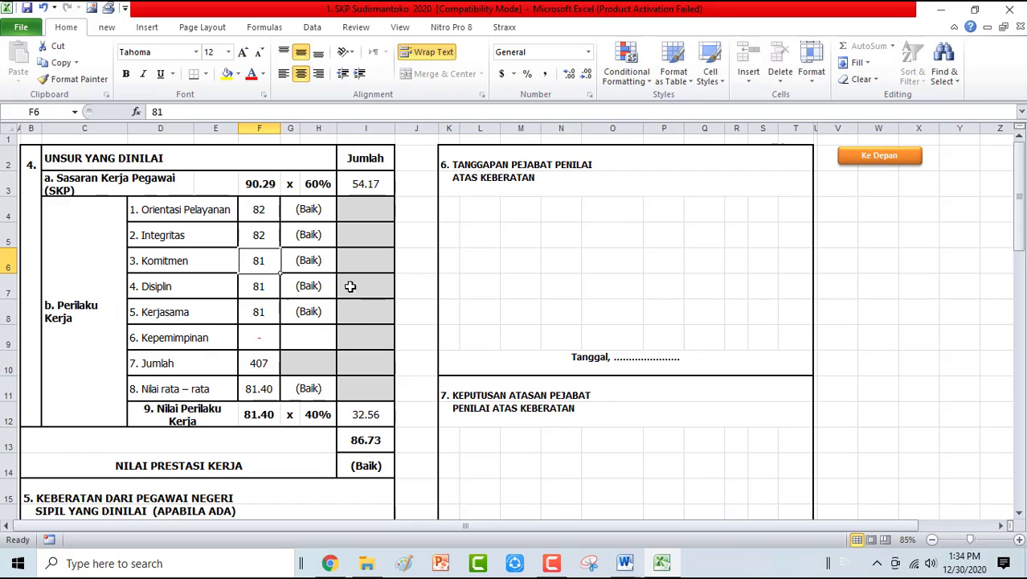
Set the Jangka Waktu Penilaian period in cell P36 to 2 Januari s/d 31 Desember 2020
{"action": "scroll", "coordinate": [357, 316], "scroll_direction": "down", "scroll_amount": 1}
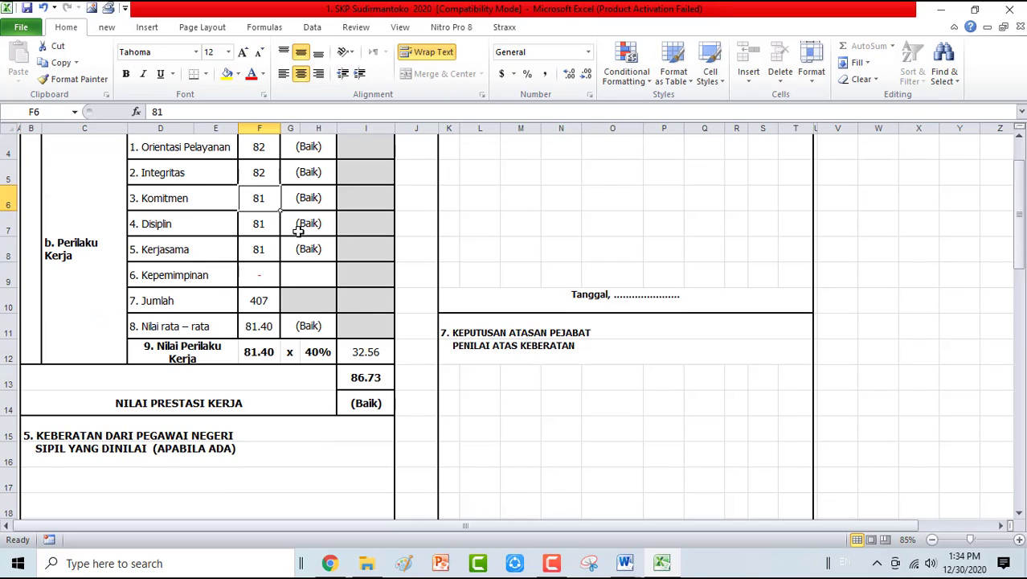
{"action": "scroll", "coordinate": [406, 322], "scroll_direction": "down", "scroll_amount": 6}
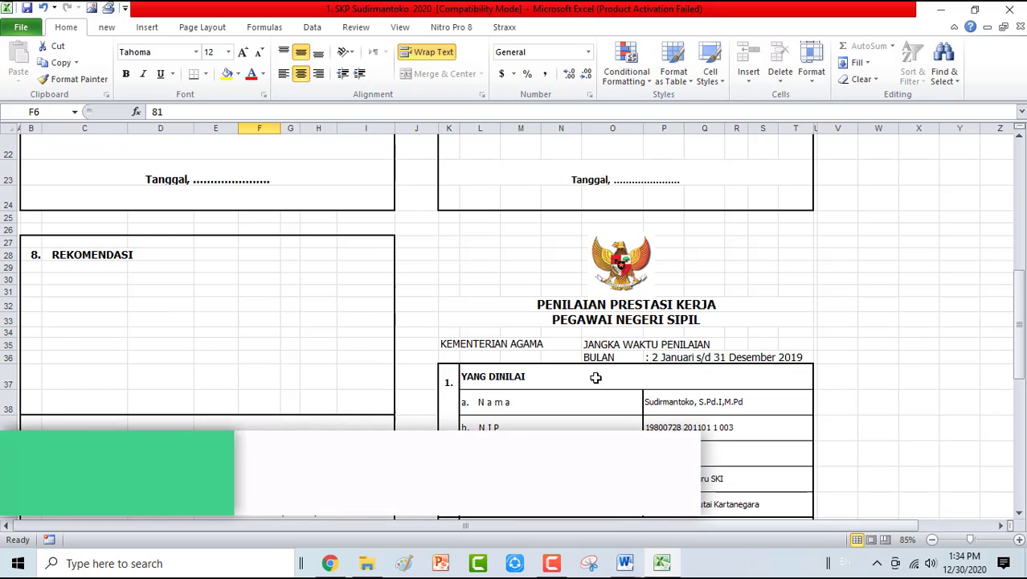
{"action": "left_click", "coordinate": [656, 356]}
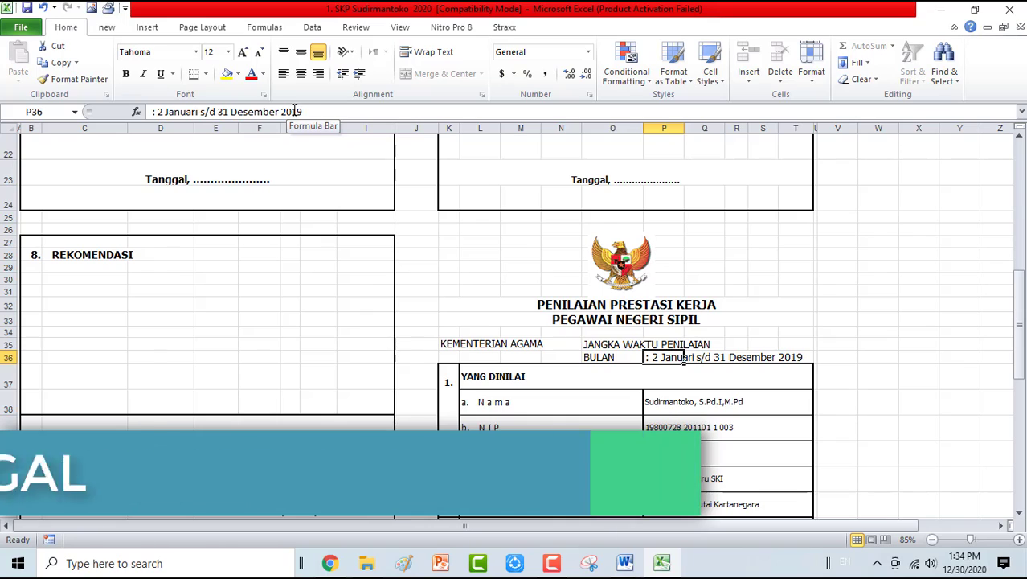
{"action": "left_click_drag", "start_coordinate": [295, 112], "coordinate": [308, 111]}
{"action": "type", "text": "2"}
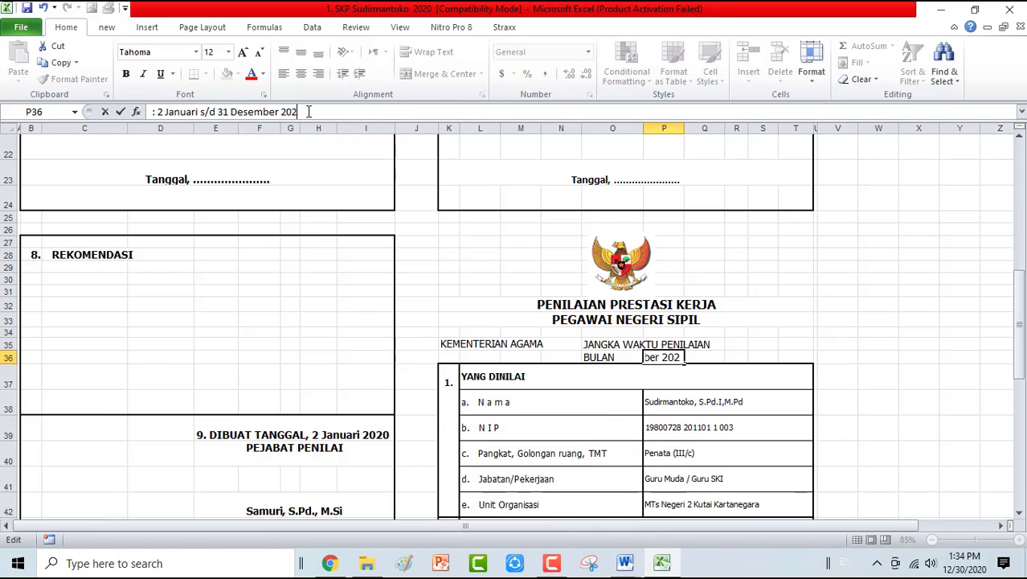
{"action": "type", "text": "0"}
{"action": "key", "text": "Return"}
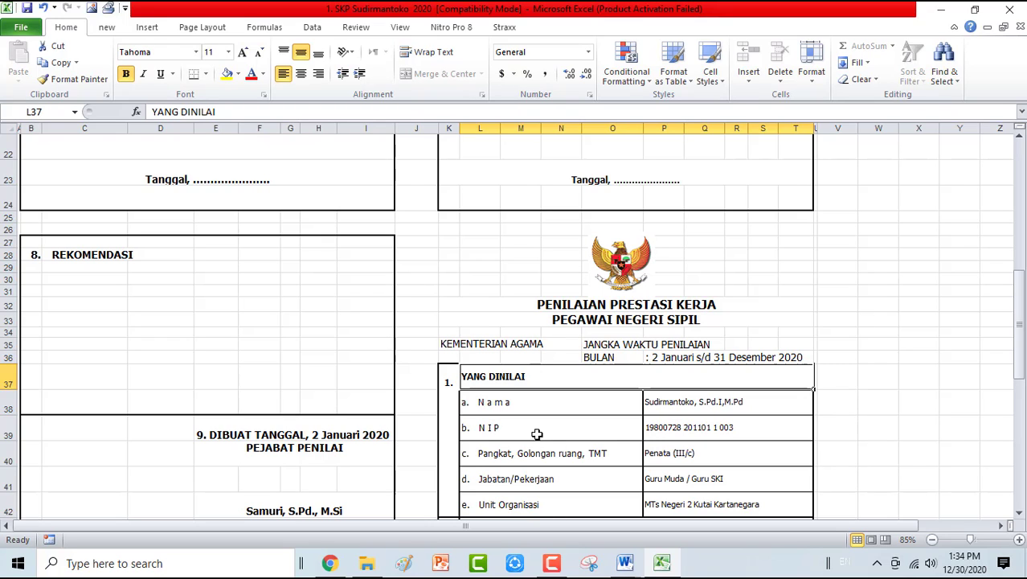
Check the calendar for a working day and set the Dibuat Tanggal date in cell E39 to 4 Januari 2021
{"action": "left_click", "coordinate": [209, 434]}
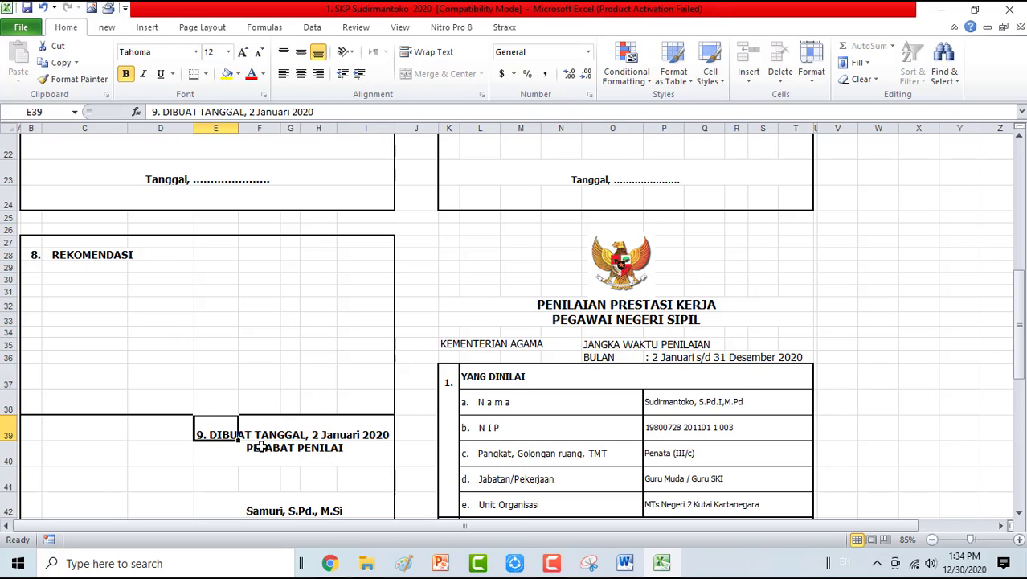
{"action": "scroll", "coordinate": [209, 434], "scroll_direction": "down", "scroll_amount": 2}
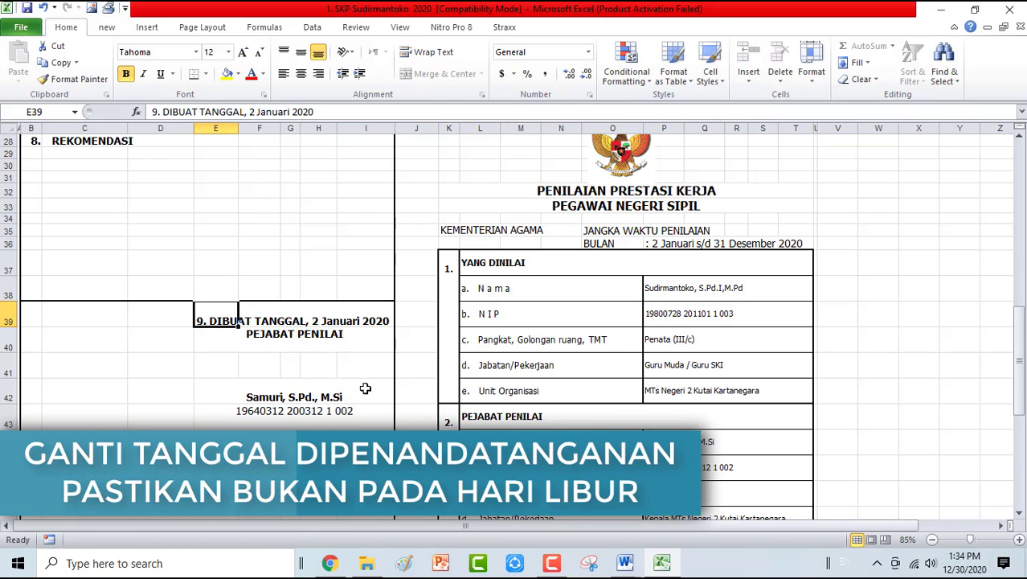
{"action": "left_click", "coordinate": [967, 568]}
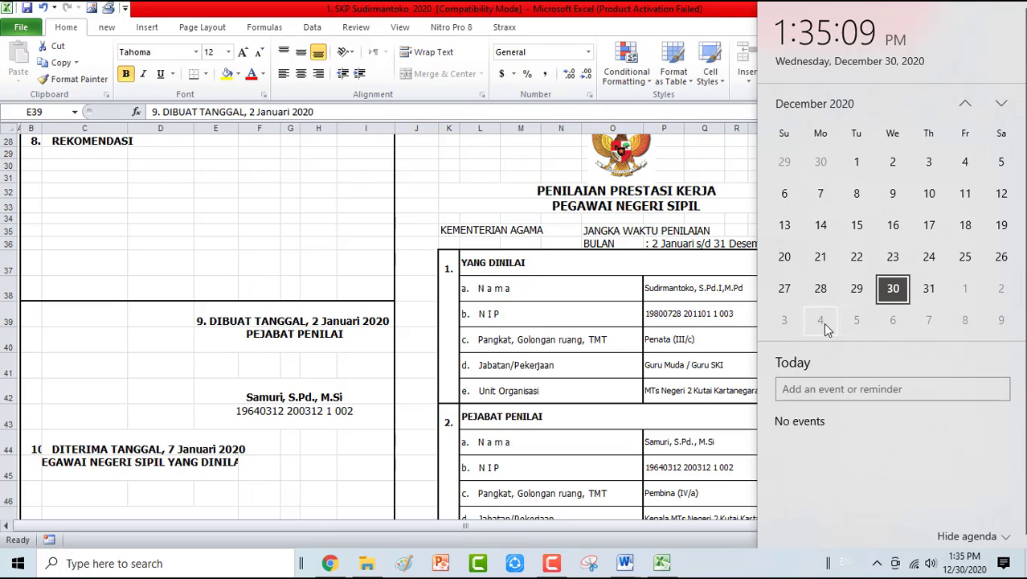
{"action": "left_click", "coordinate": [210, 325]}
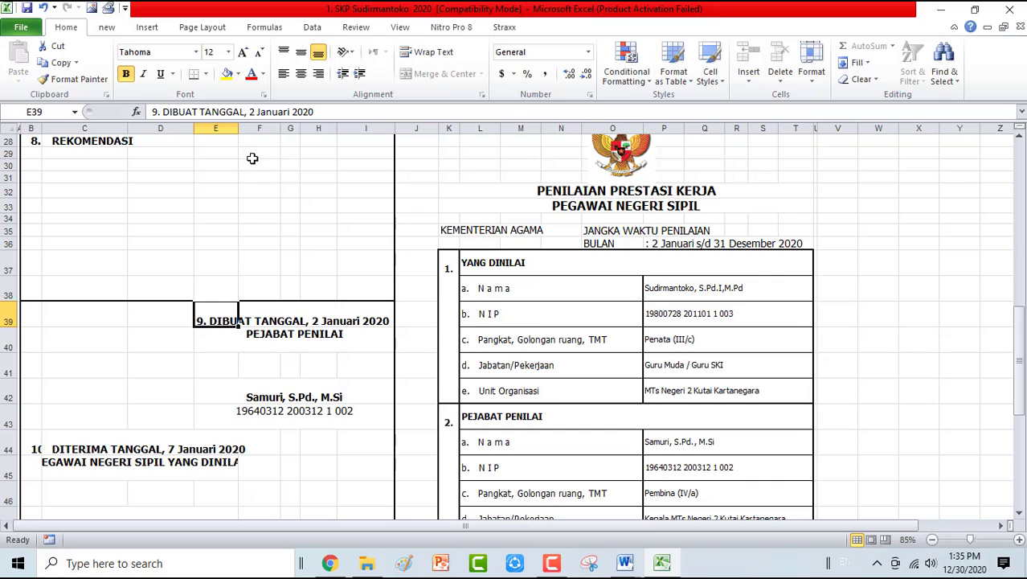
{"action": "left_click", "coordinate": [251, 112]}
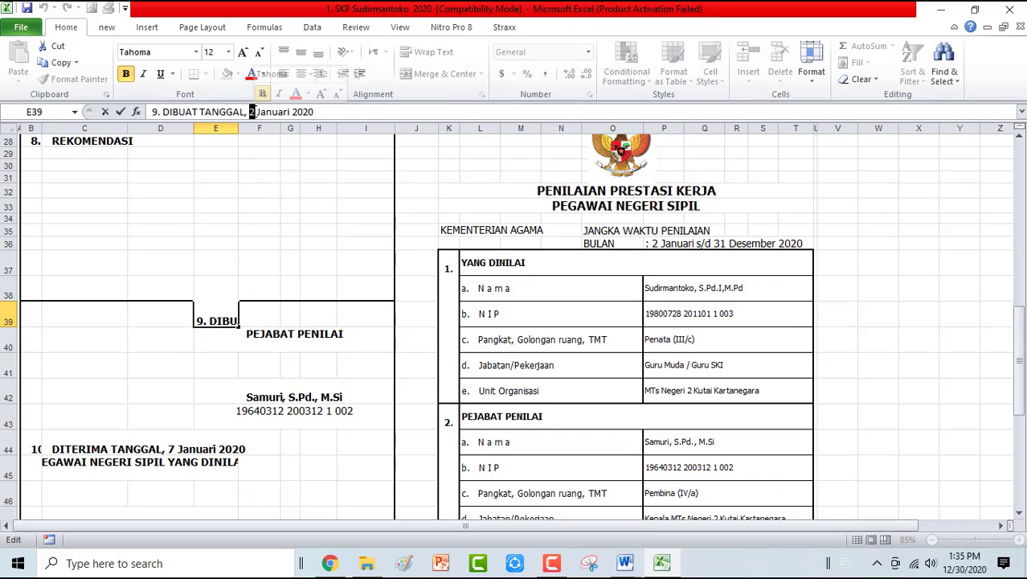
{"action": "type", "text": "4"}
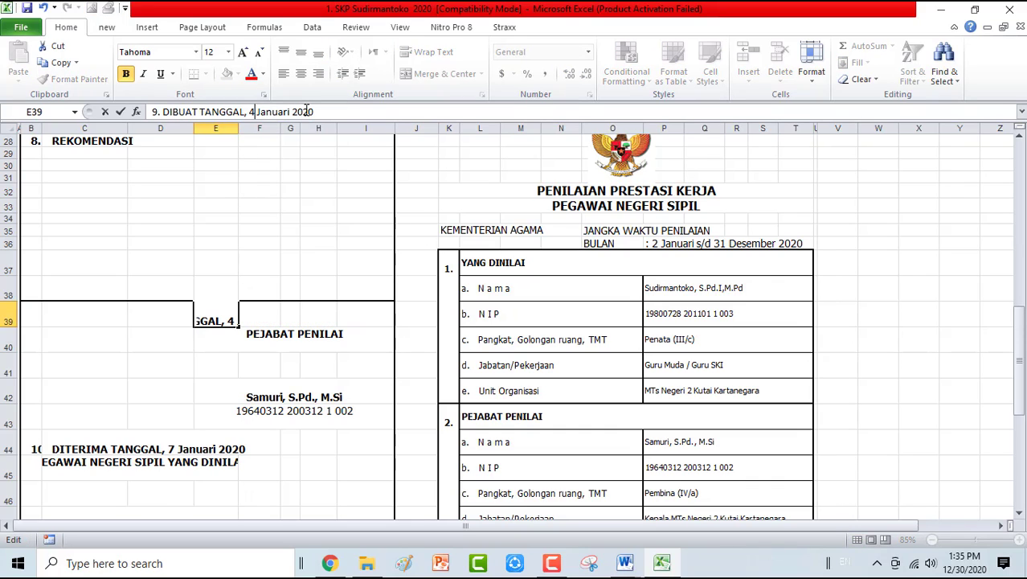
{"action": "left_click_drag", "start_coordinate": [315, 111], "coordinate": [309, 112]}
{"action": "type", "text": "1"}
Set the Diterima Tanggal date of the assessed employee in cell C44 to 6 Januari 2021
{"action": "left_click", "coordinate": [54, 440]}
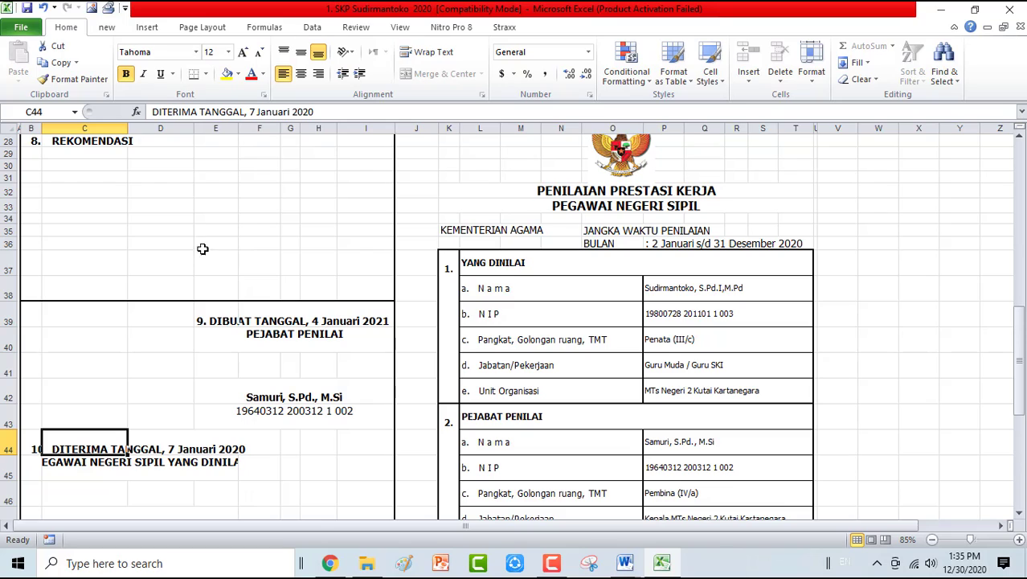
{"action": "double_click", "coordinate": [251, 112]}
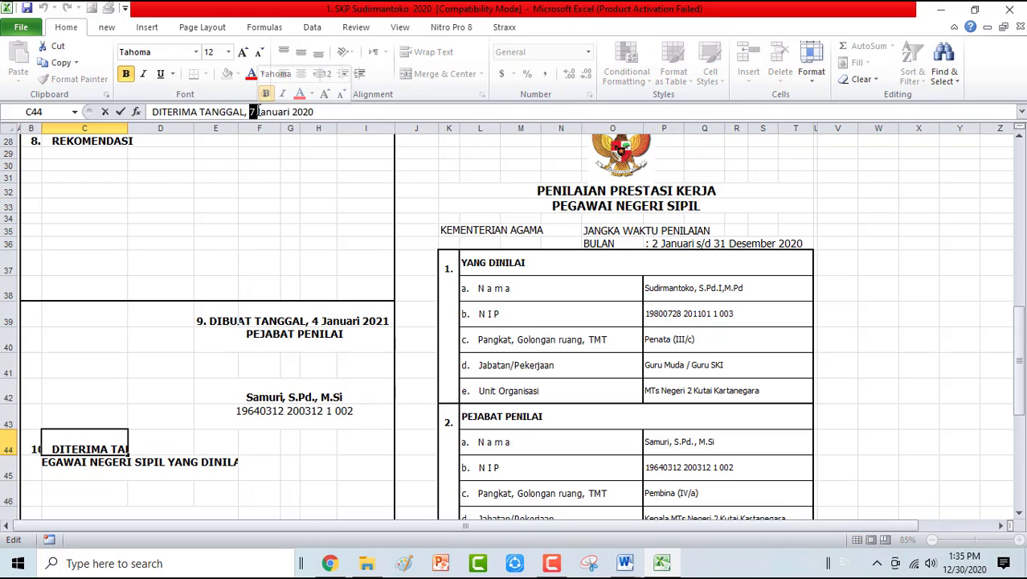
{"action": "type", "text": "6"}
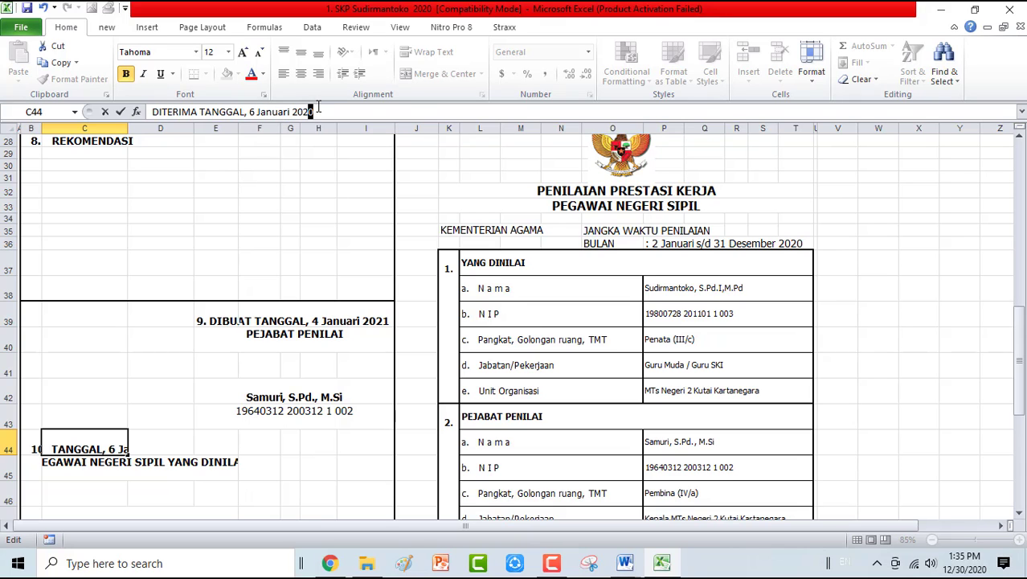
{"action": "key", "text": "Return"}
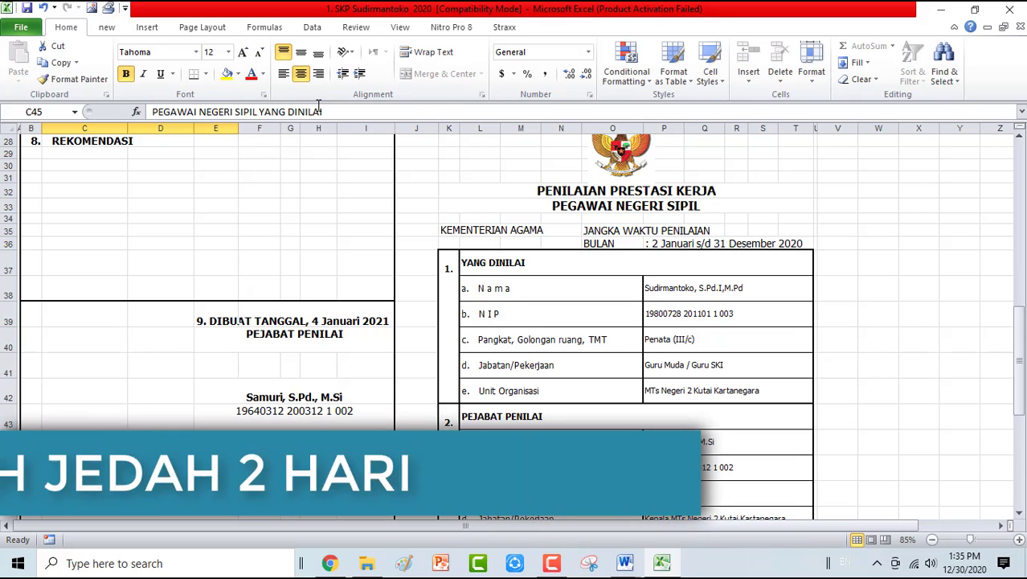
Set the Atasan Pejabat Penilai's Diterima Tanggal in cell E49 to 8 Januari 2021 and check the dates against the calendar
{"action": "scroll", "coordinate": [275, 328], "scroll_direction": "down", "scroll_amount": 5}
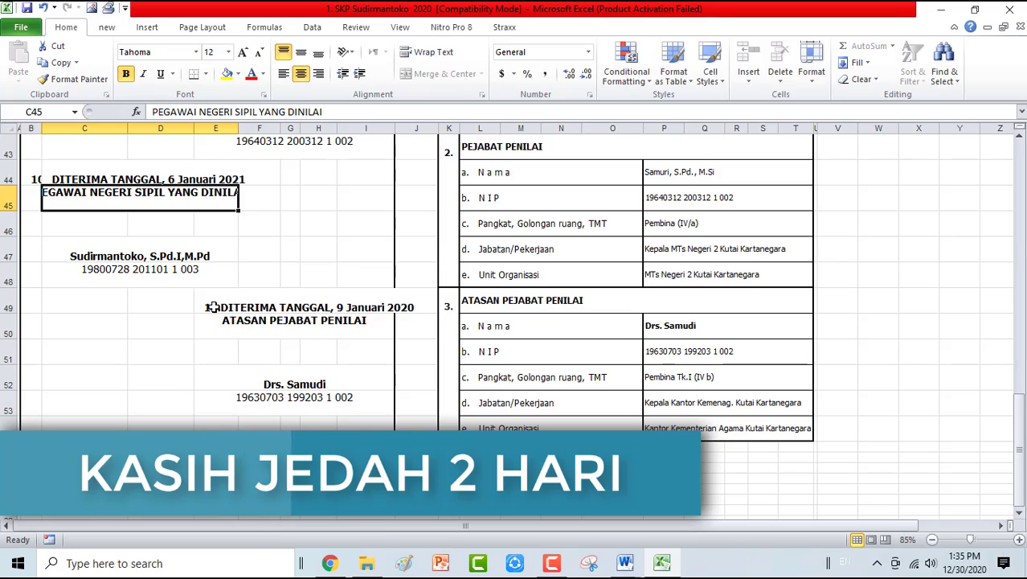
{"action": "left_click", "coordinate": [212, 308]}
{"action": "double_click", "coordinate": [264, 112]}
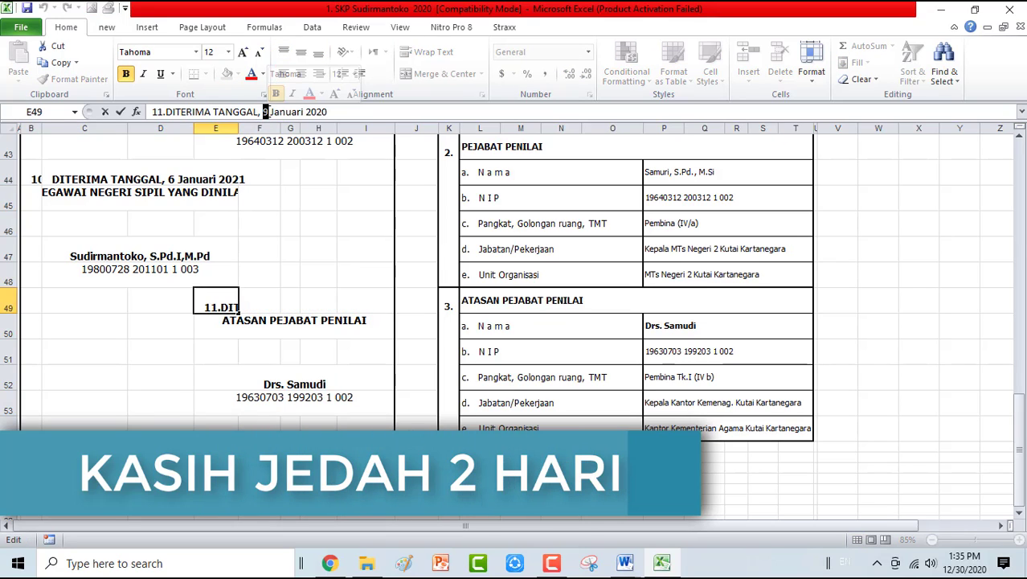
{"action": "type", "text": "8"}
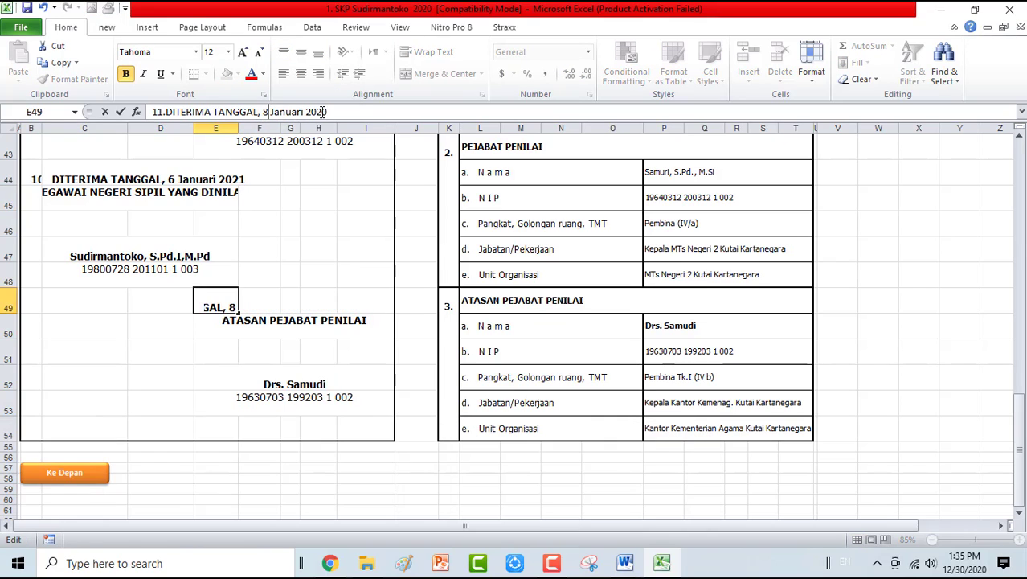
{"action": "left_click", "coordinate": [325, 112]}
{"action": "key", "text": "BackSpace"}
{"action": "type", "text": "1"}
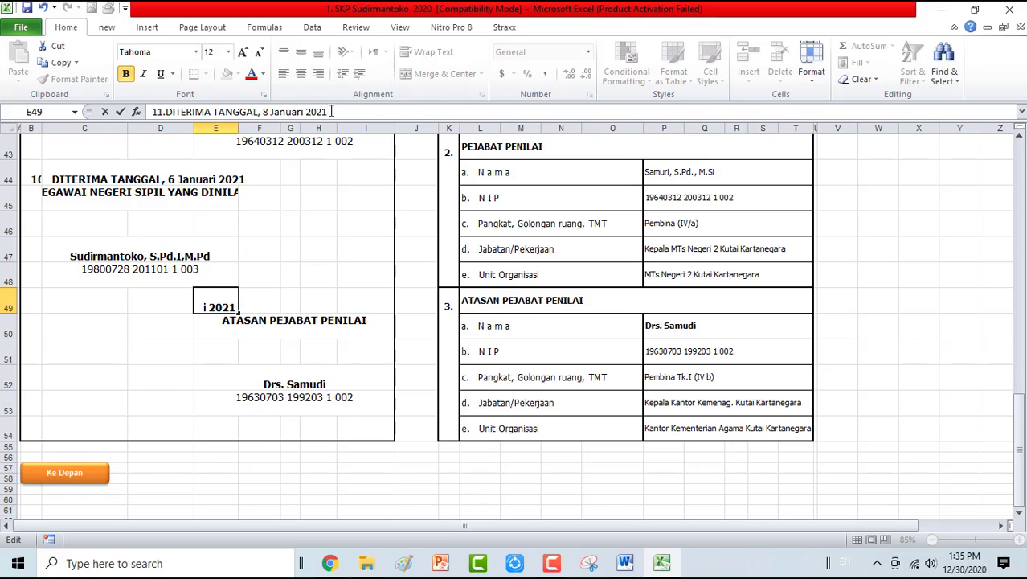
{"action": "key", "text": "Return"}
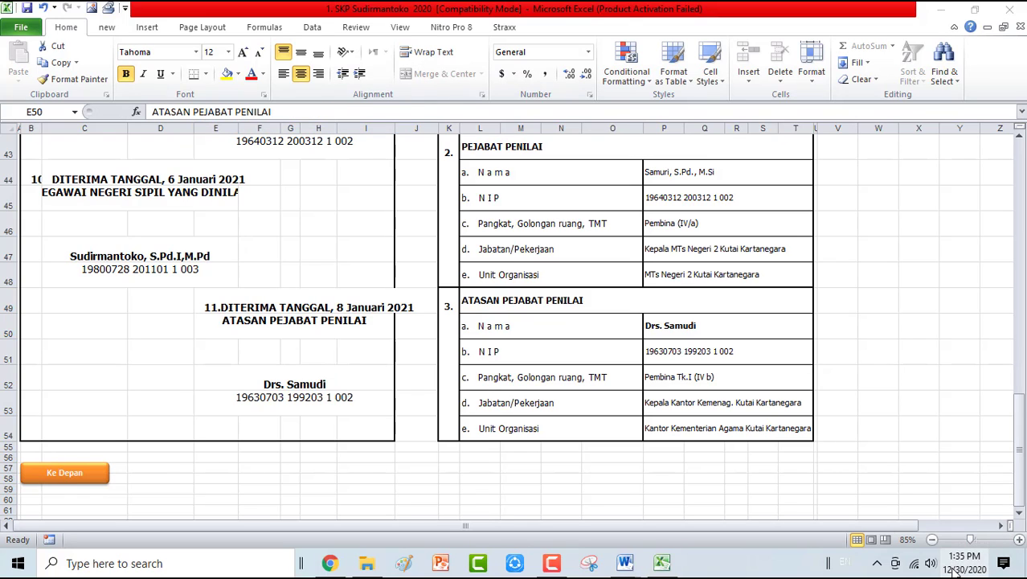
{"action": "left_click", "coordinate": [961, 565]}
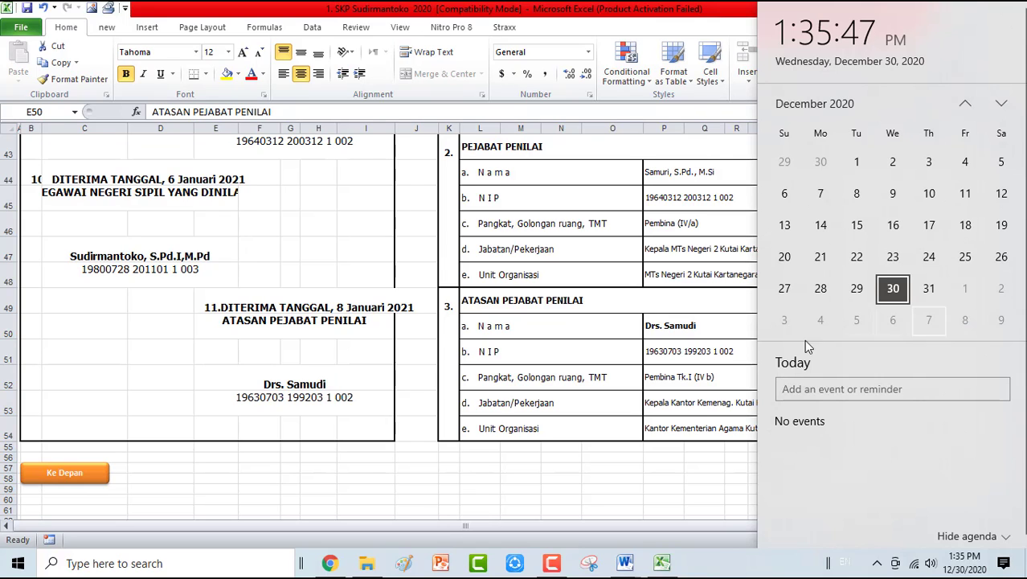
{"action": "left_click", "coordinate": [270, 365]}
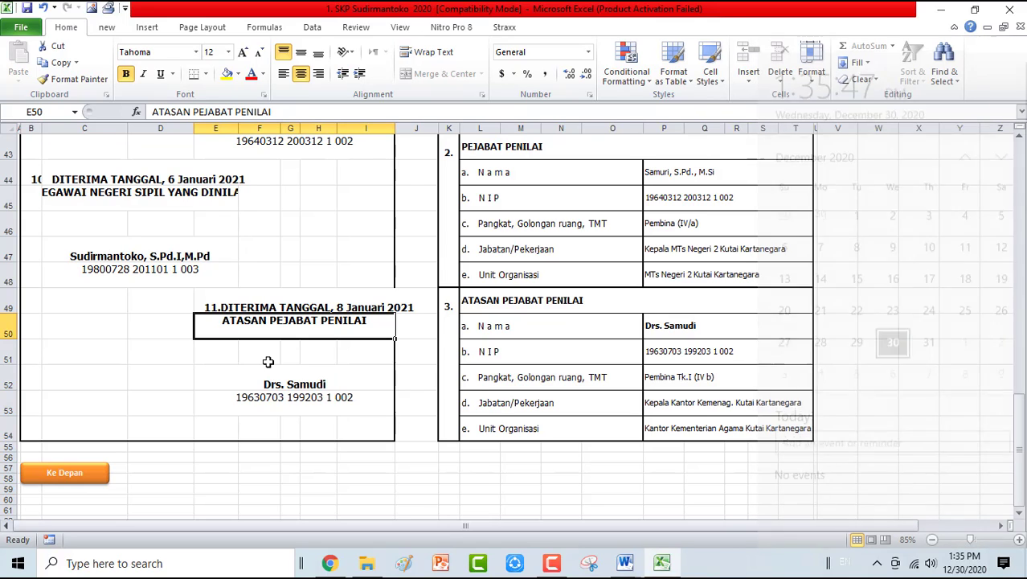
Review the name, NIP, rank, position and unit entries of the Pejabat Penilai and Atasan Pejabat Penilai blocks
{"action": "left_click", "coordinate": [684, 334]}
{"action": "scroll", "coordinate": [684, 334], "scroll_direction": "up", "scroll_amount": 3}
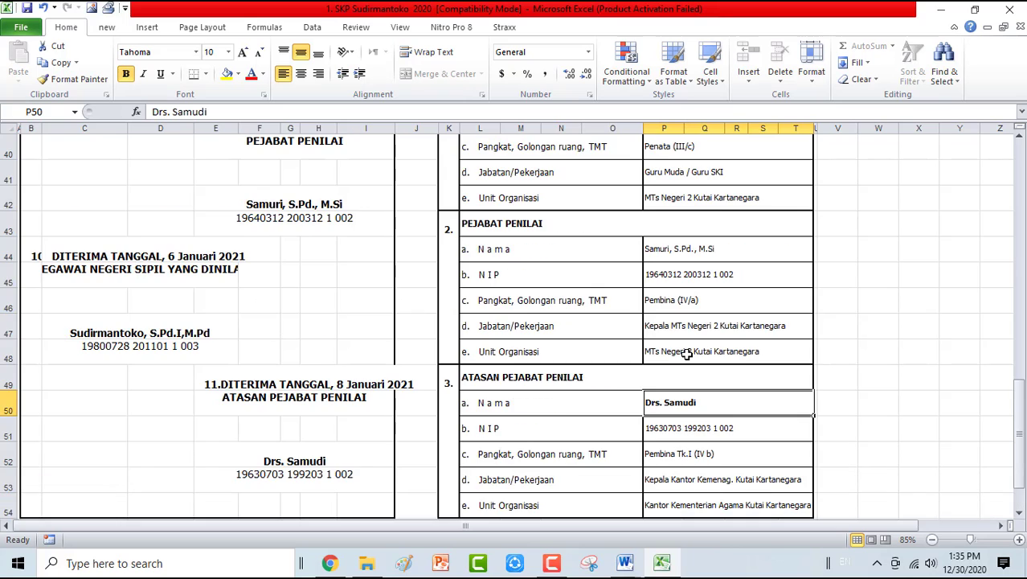
{"action": "scroll", "coordinate": [688, 330], "scroll_direction": "down", "scroll_amount": 2}
{"action": "left_click_drag", "start_coordinate": [674, 241], "coordinate": [665, 356]}
{"action": "scroll", "coordinate": [701, 233], "scroll_direction": "up", "scroll_amount": 2}
{"action": "left_click_drag", "start_coordinate": [678, 211], "coordinate": [704, 426]}
{"action": "scroll", "coordinate": [690, 345], "scroll_direction": "down", "scroll_amount": 3}
{"action": "left_click", "coordinate": [686, 328]}
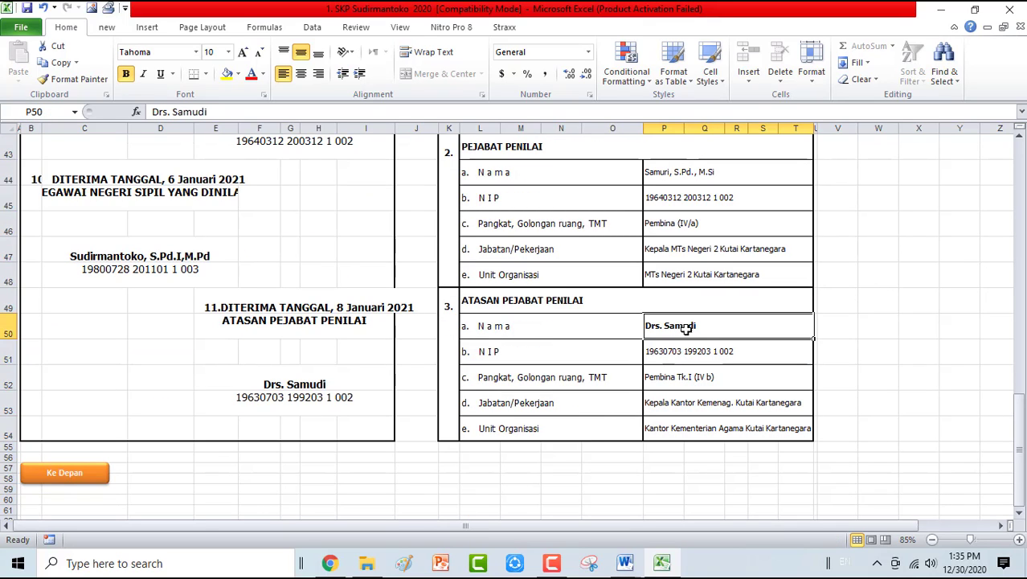
{"action": "left_click", "coordinate": [684, 352]}
{"action": "left_click", "coordinate": [683, 377]}
{"action": "left_click", "coordinate": [684, 402]}
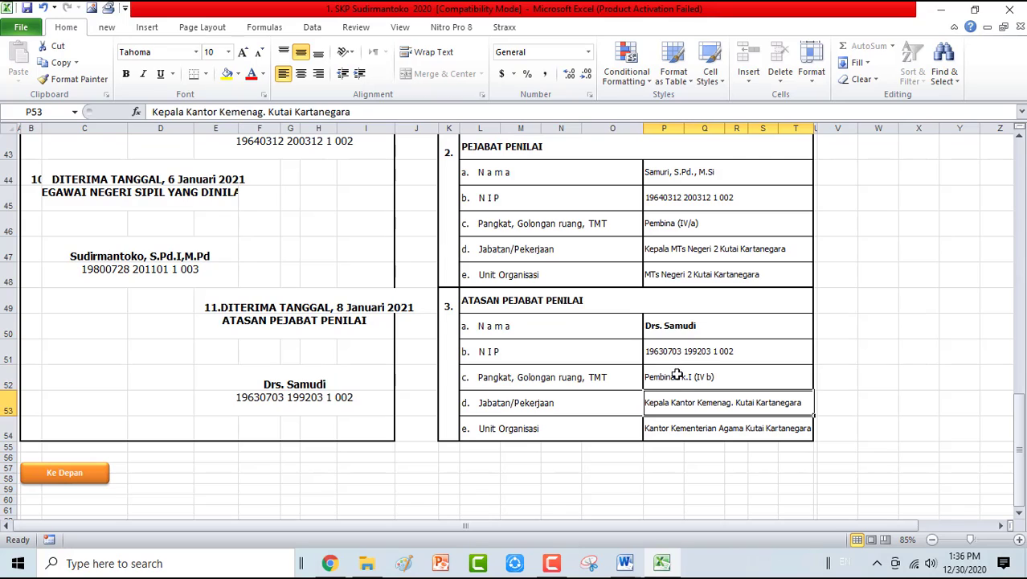
{"action": "left_click_drag", "start_coordinate": [651, 325], "coordinate": [676, 421]}
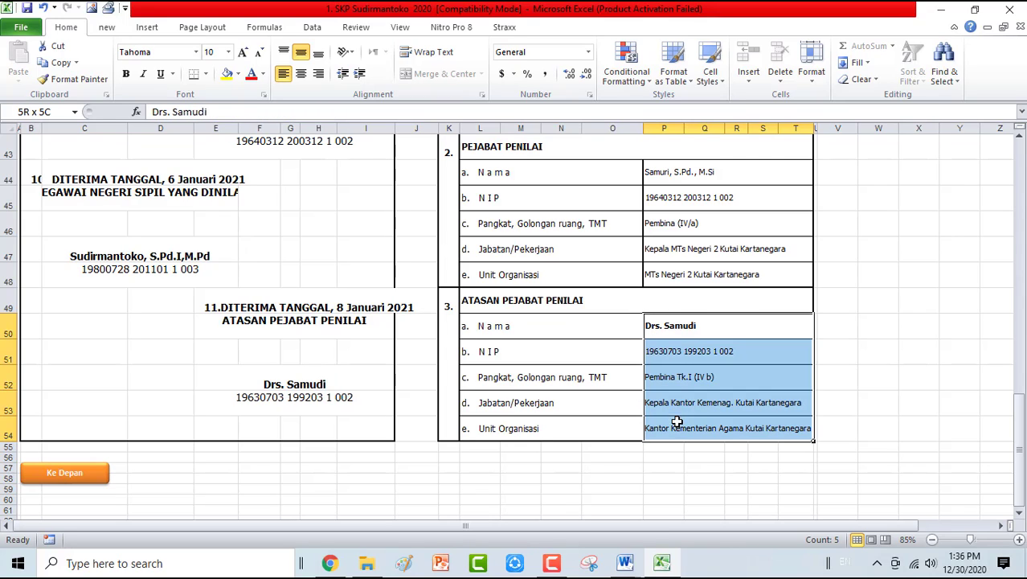
{"action": "left_click_drag", "start_coordinate": [672, 178], "coordinate": [676, 264]}
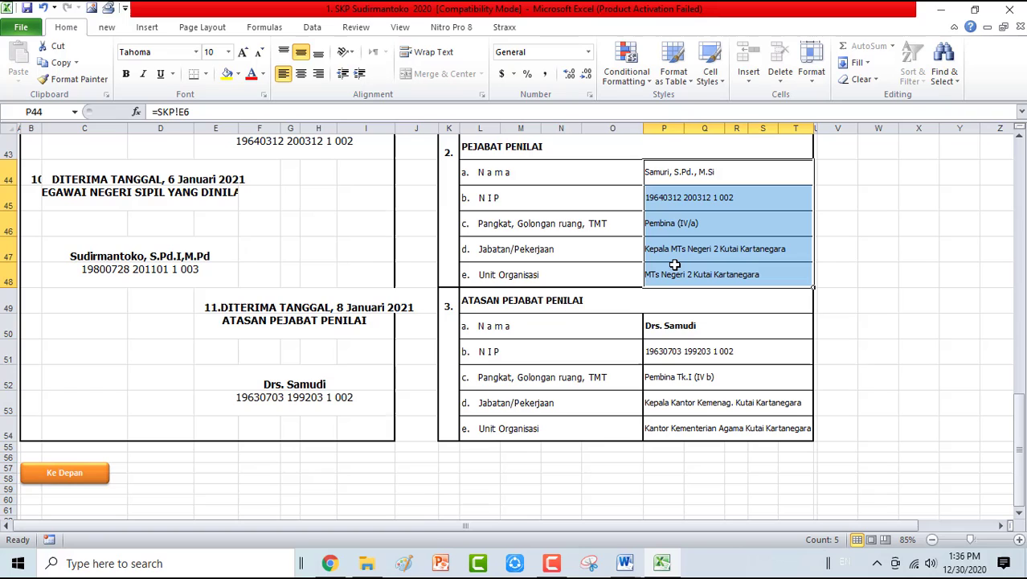
View the identity data on the Formulir Sasaran Kerja sheet, and return to the Penilaian sheet to check the Atasan Pejabat Penilai entries
{"action": "left_click", "coordinate": [62, 473]}
{"action": "left_click", "coordinate": [109, 421]}
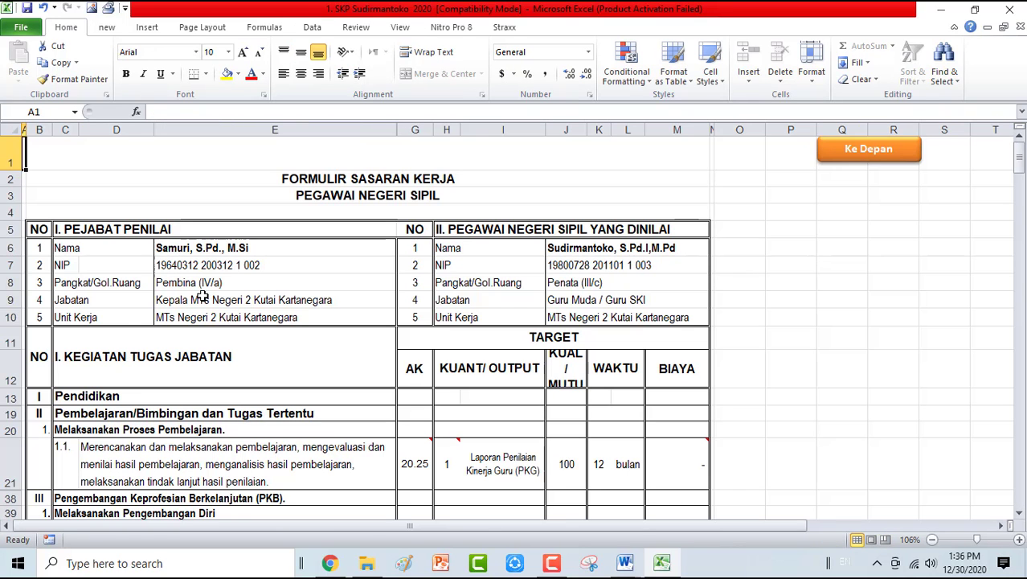
{"action": "left_click", "coordinate": [869, 152]}
{"action": "left_click", "coordinate": [123, 476]}
{"action": "scroll", "coordinate": [705, 385], "scroll_direction": "down", "scroll_amount": 10}
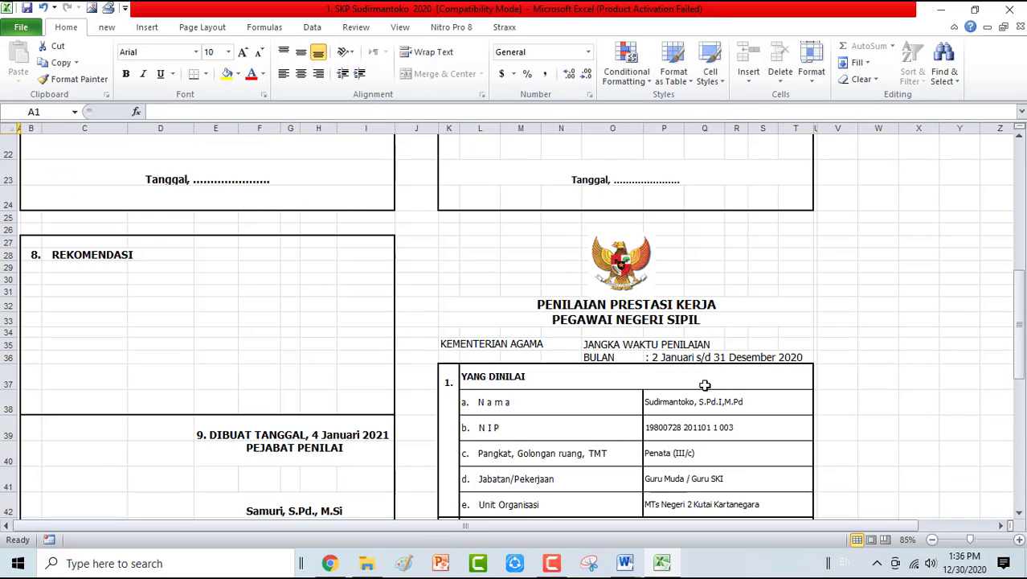
{"action": "left_click", "coordinate": [671, 329]}
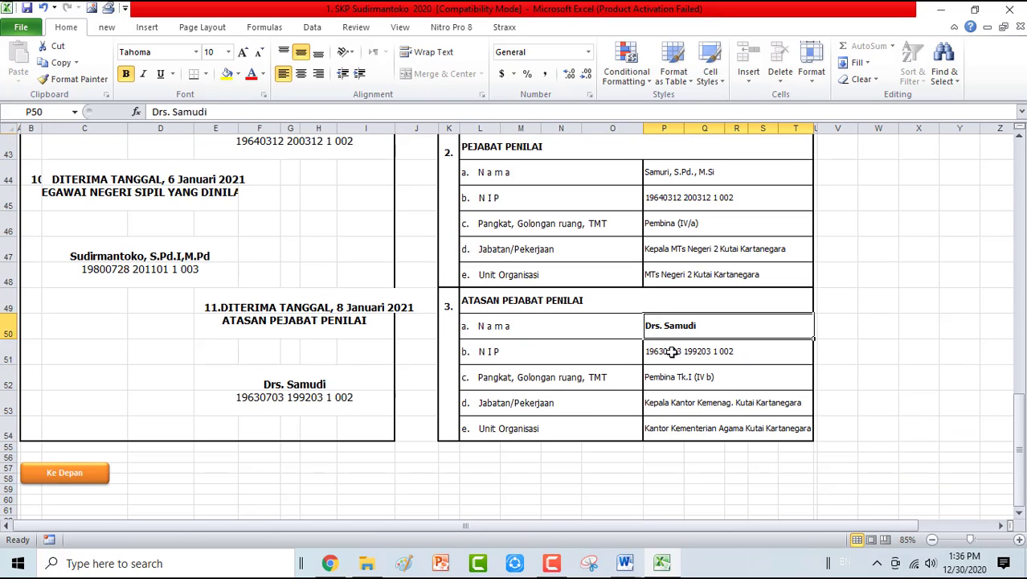
{"action": "left_click", "coordinate": [672, 351]}
{"action": "left_click", "coordinate": [675, 378]}
{"action": "left_click", "coordinate": [680, 406]}
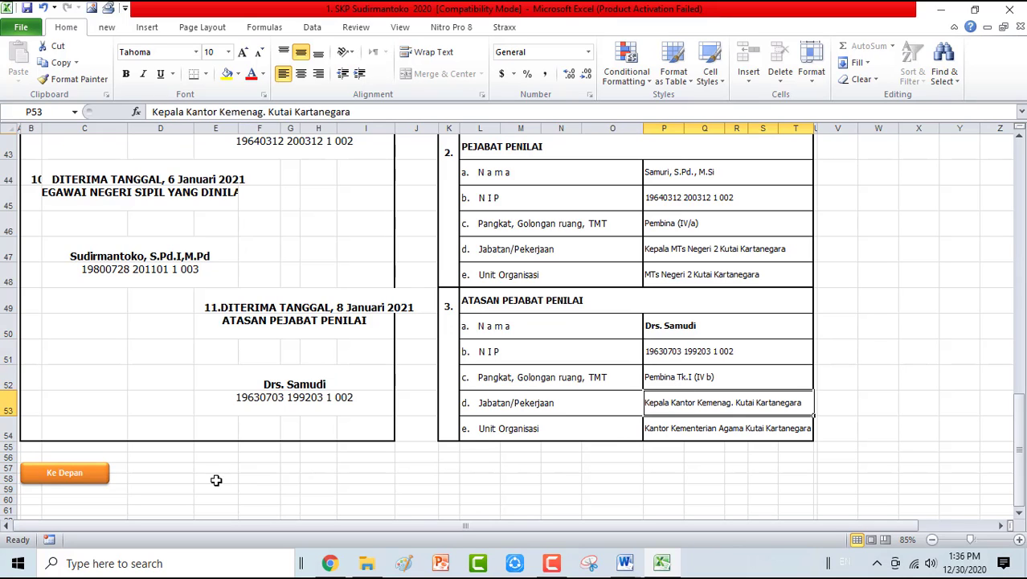
Go to the Formulir Sasaran Kerja sheet, examine its print preview and the available printers, and return to the sheet without printing
{"action": "scroll", "coordinate": [361, 415], "scroll_direction": "up", "scroll_amount": 14}
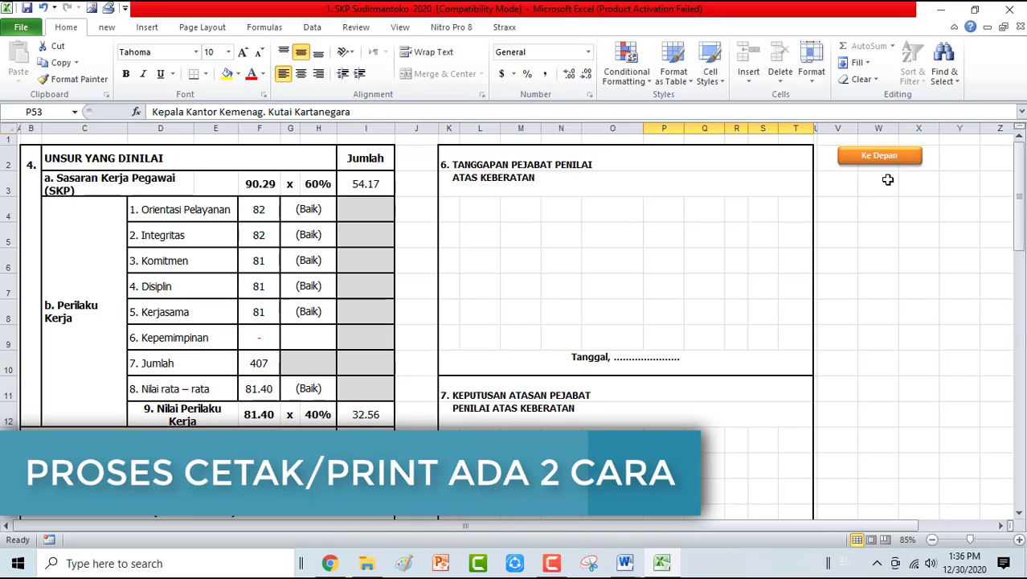
{"action": "left_click", "coordinate": [882, 157]}
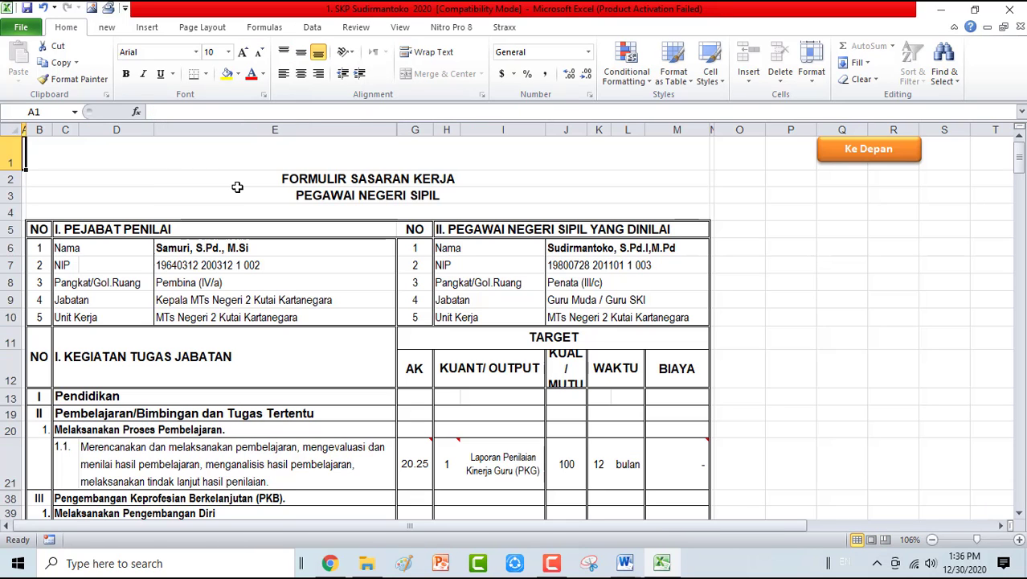
{"action": "left_click", "coordinate": [240, 193]}
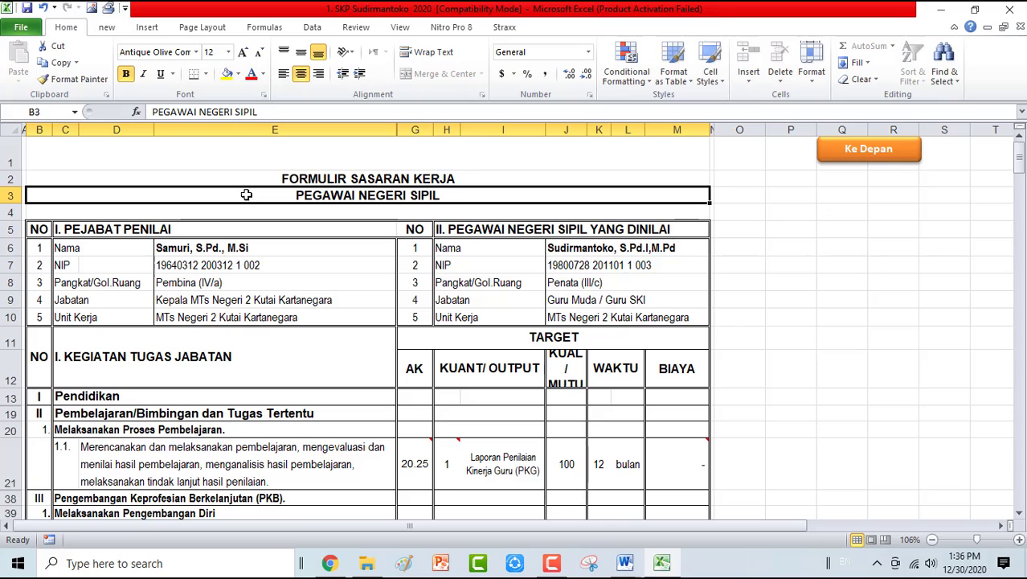
{"action": "left_click", "coordinate": [21, 29]}
{"action": "left_click", "coordinate": [21, 29]}
{"action": "left_click", "coordinate": [21, 29]}
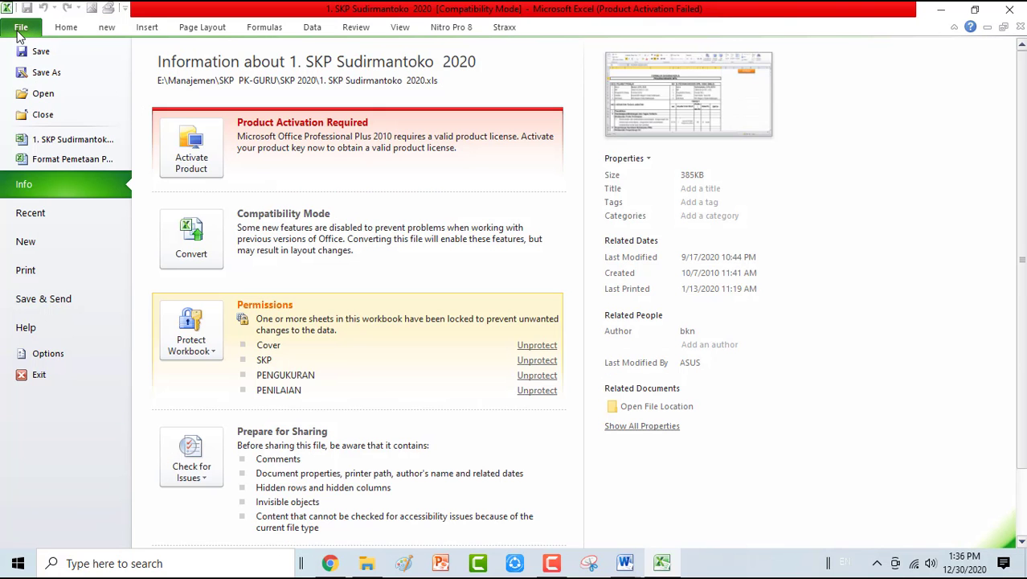
{"action": "left_click", "coordinate": [26, 272]}
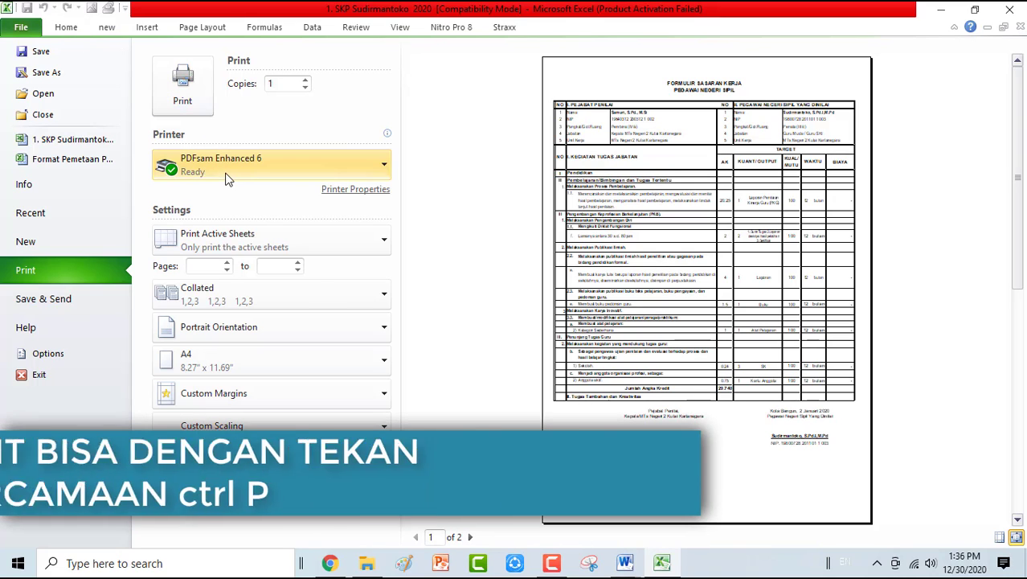
{"action": "left_click", "coordinate": [225, 178]}
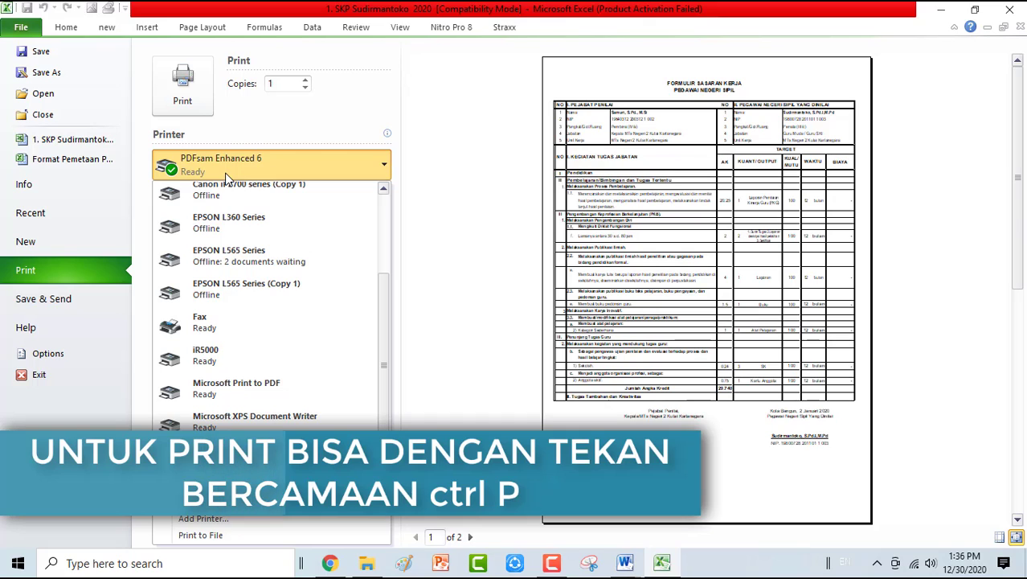
{"action": "left_click", "coordinate": [226, 179]}
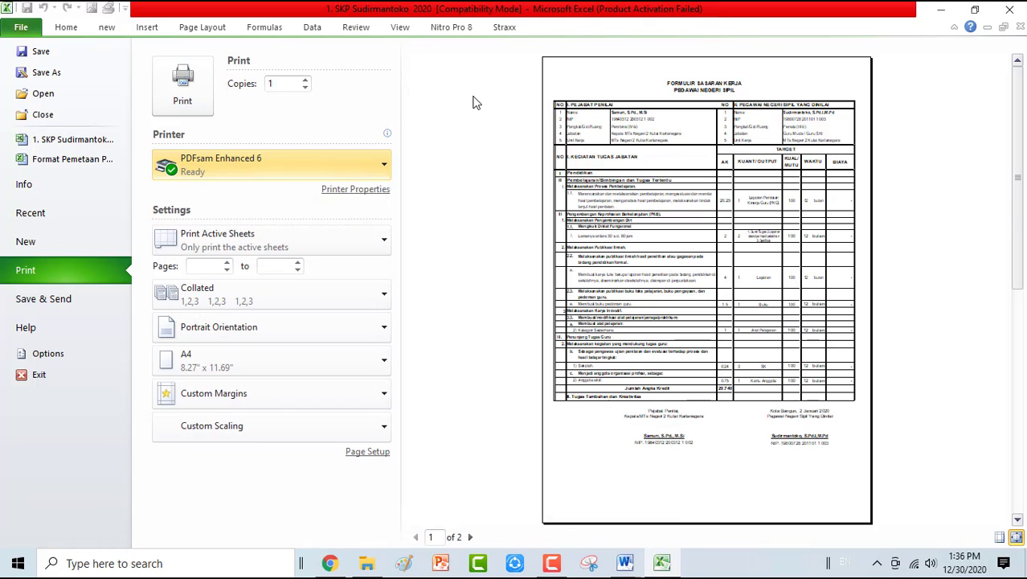
{"action": "left_click", "coordinate": [66, 27]}
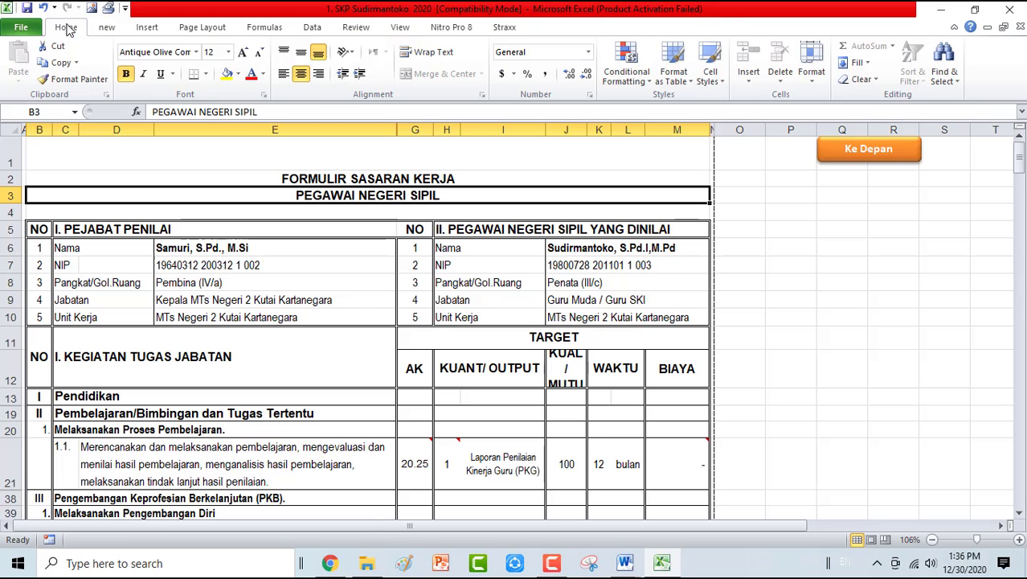
Go to the Penilaian Capaian Sasaran Kerja sheet and open its print preview
{"action": "left_click", "coordinate": [900, 158]}
{"action": "left_click", "coordinate": [111, 452]}
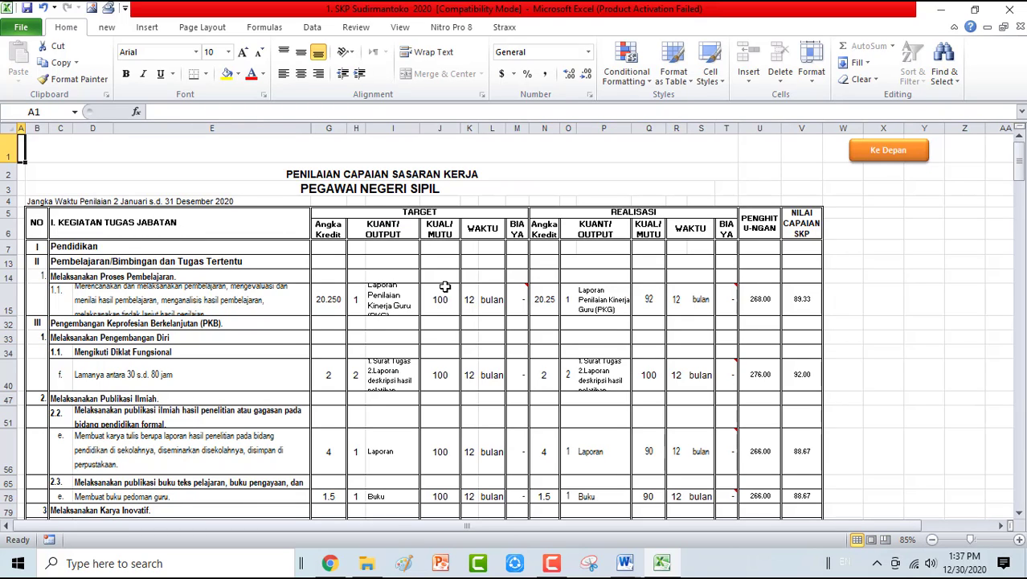
{"action": "left_click", "coordinate": [22, 29]}
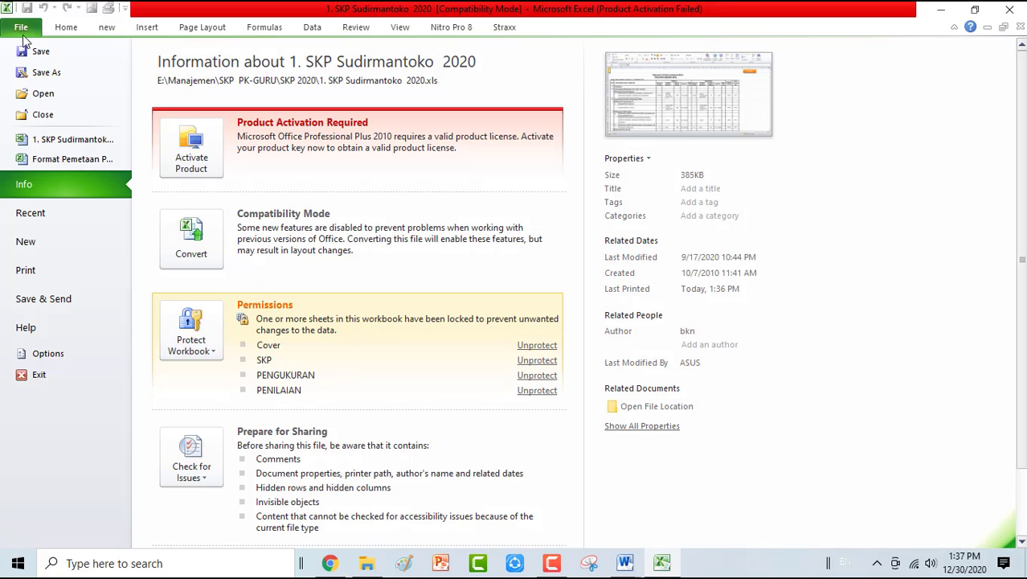
{"action": "left_click", "coordinate": [27, 270]}
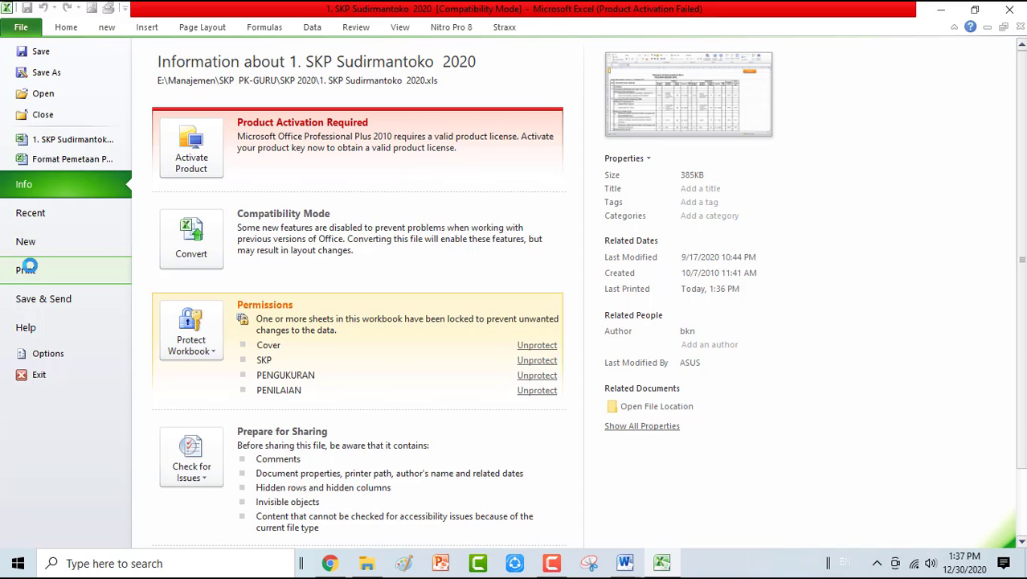